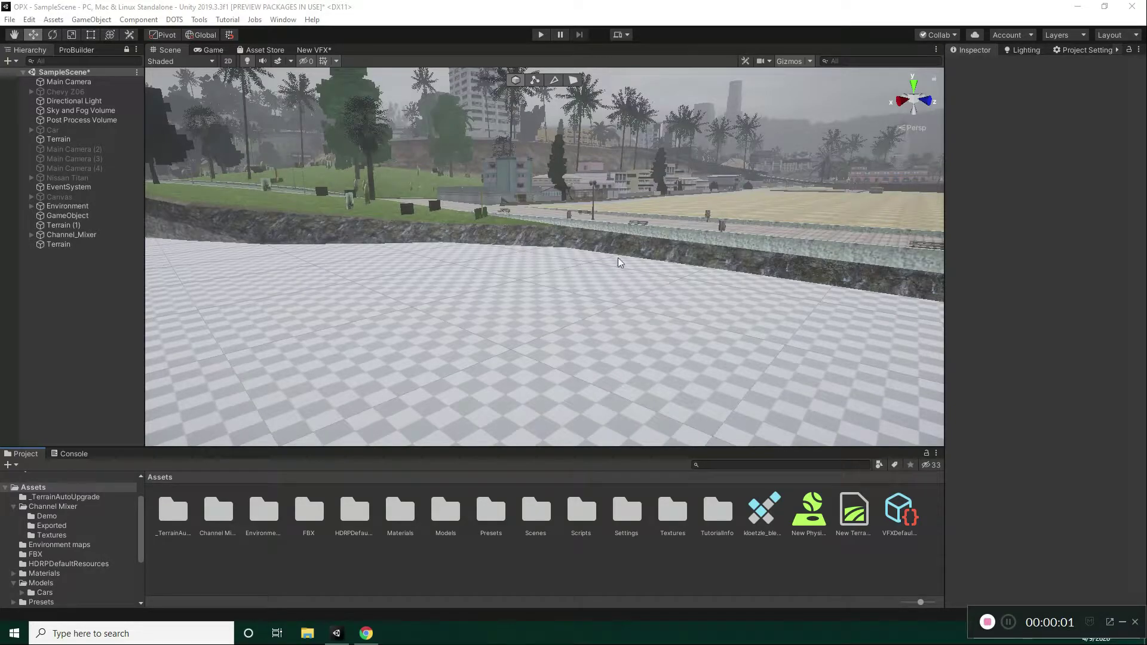
Step: Add a 3D cube to the scene above the checkered terrain
right_drag(586, 263, 529, 269)
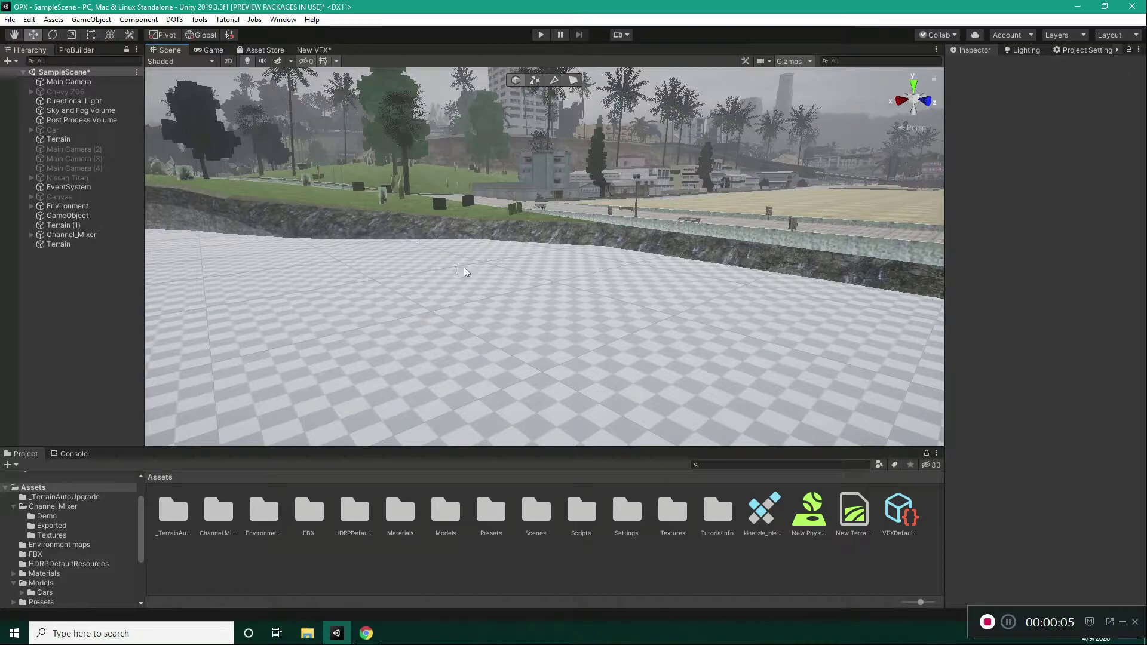
right_drag(534, 286, 550, 264)
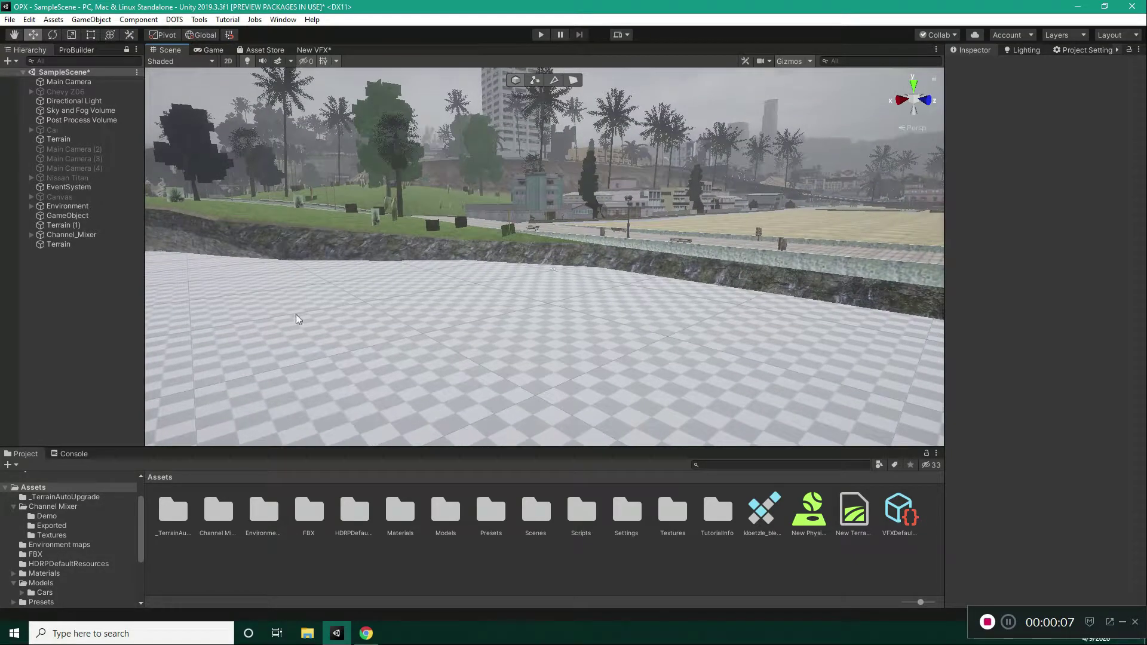
mouse_move(661, 256)
right_down()
mouse_move(562, 227)
mouse_move(668, 247)
right_up()
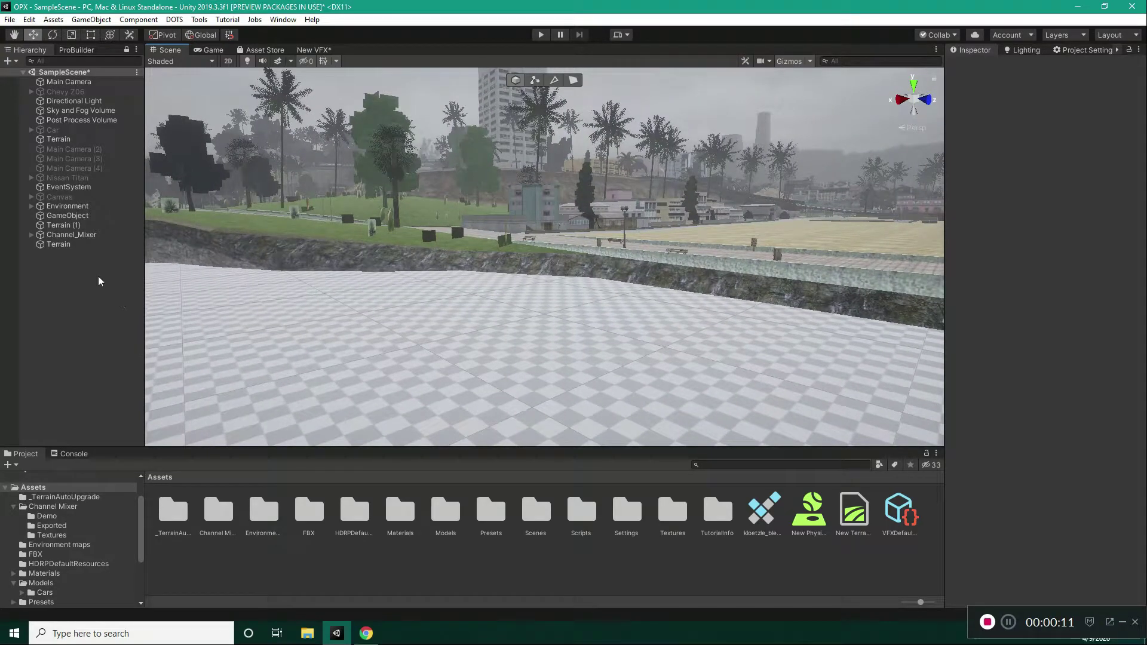
right_click(83, 279)
mouse_move(153, 406)
click(273, 409)
right_drag(621, 260, 601, 293)
scroll(601, 294, down, 6)
Step: Duplicate the cube and raise the copy straight up, leaving a gap above the original
key(ctrl+d)
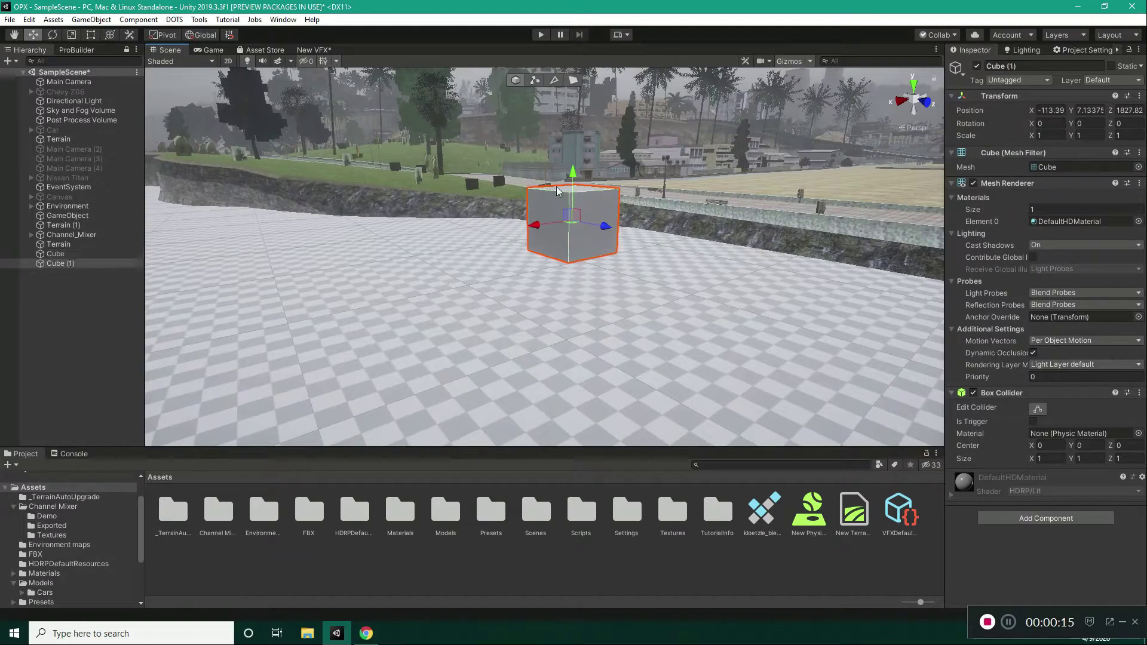
drag(572, 173, 572, 54)
right_drag(548, 287, 558, 192)
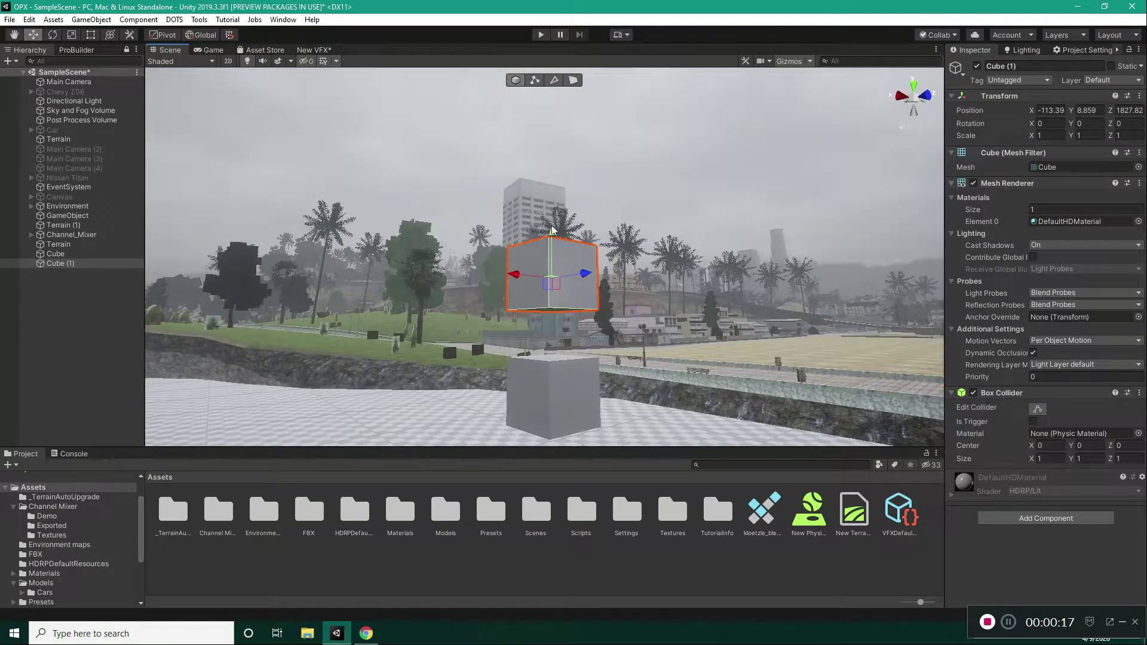
drag(551, 230, 550, 221)
Step: Add a Rigidbody component to both cubes at once
ctrl+click(68, 252)
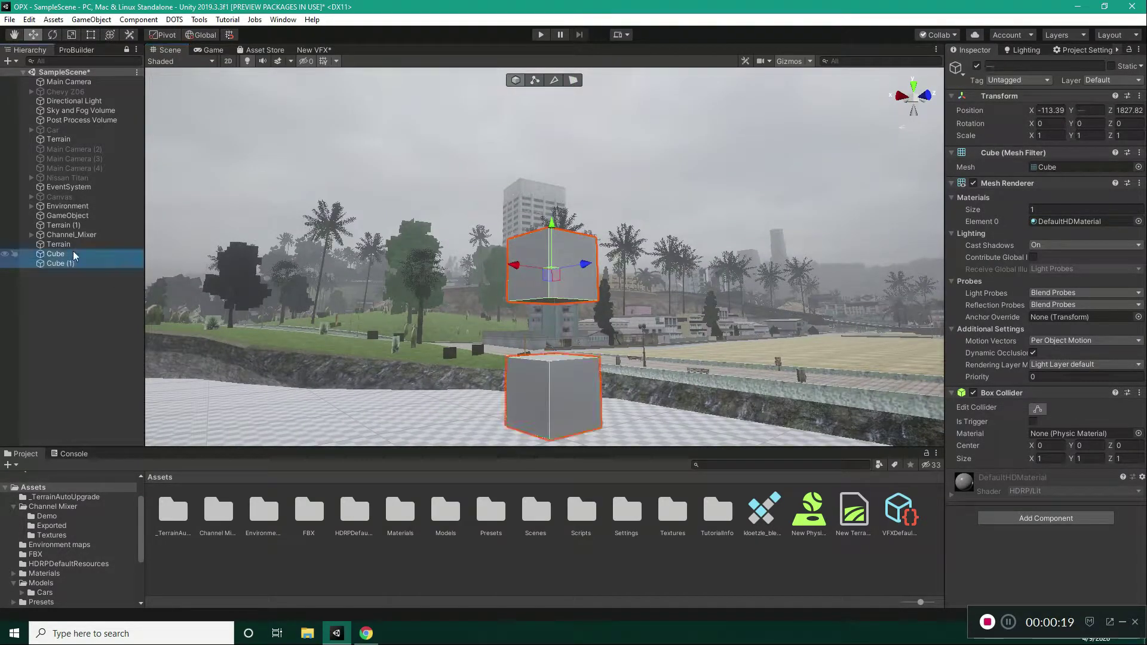
click(1036, 522)
text(rigi)
key(Return)
scroll(1012, 425, down, 3)
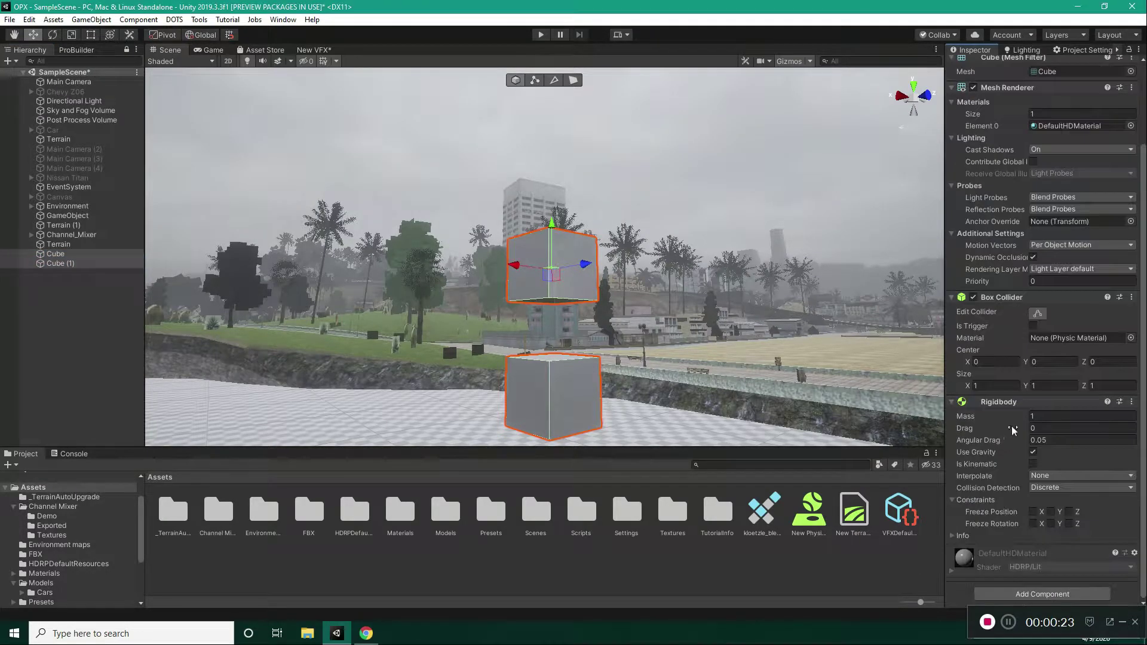
Step: Set both Rigidbodies' Interpolate option to Interpolate and their Collision Detection to Continuous Dynamic
click(1057, 475)
click(1051, 500)
click(1069, 487)
click(1054, 531)
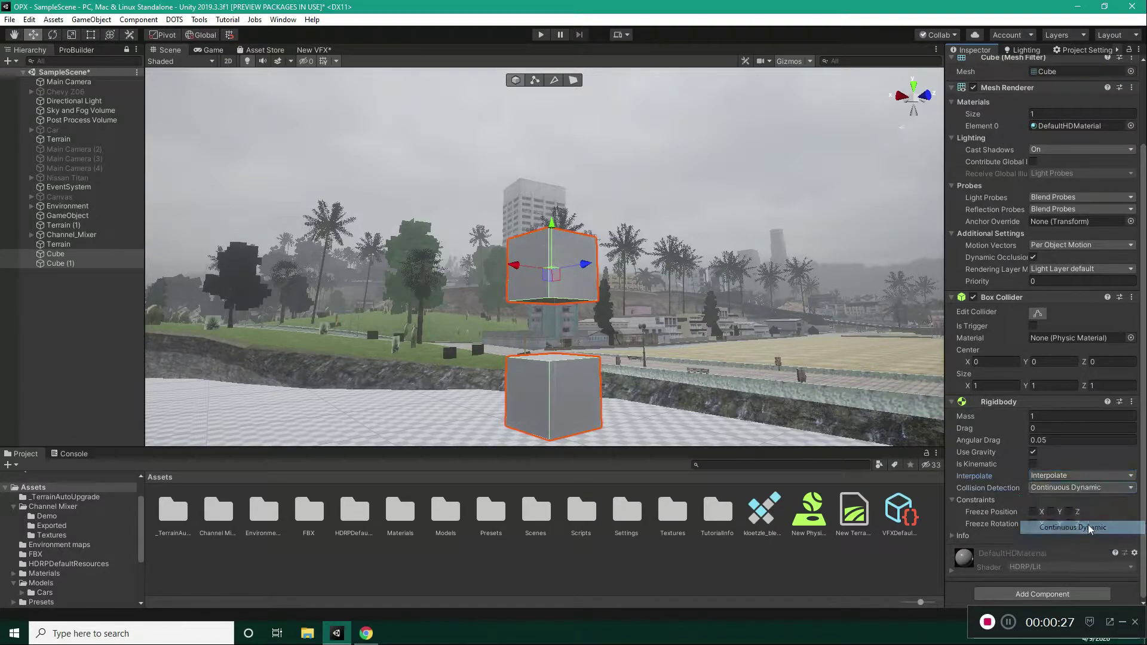
Step: Make the lower cube's Rigidbody kinematic
click(97, 348)
click(74, 253)
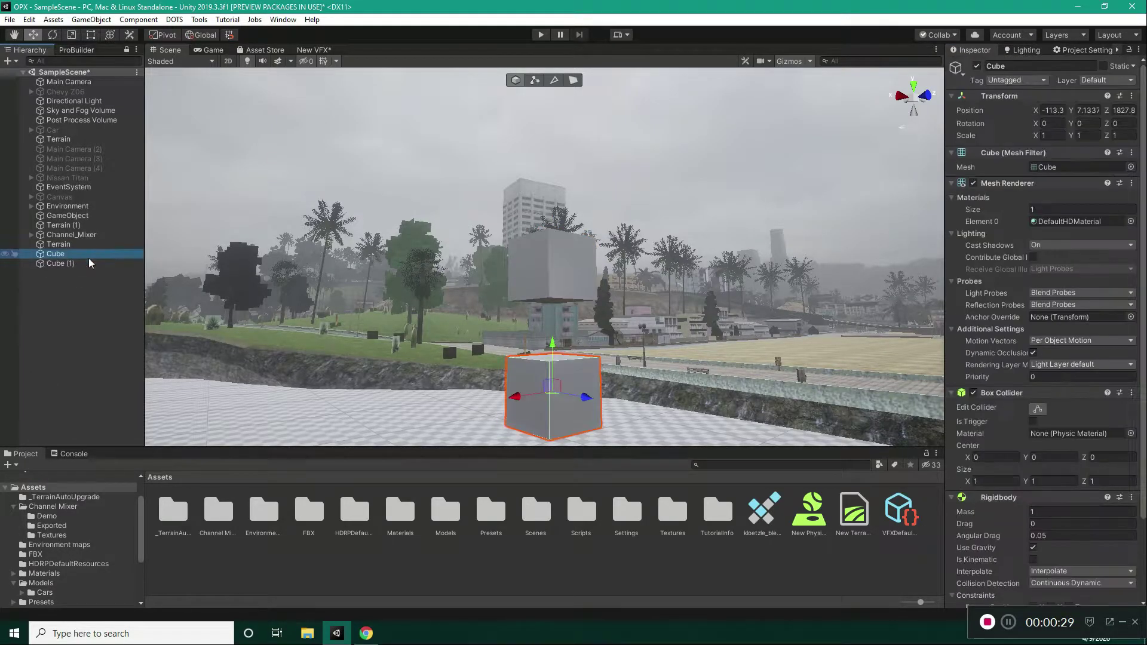
scroll(1104, 545, down, 3)
click(1033, 463)
Step: Add a Configurable Joint to the lower cube, with Cube (1) as connected body and automatic connected-anchor configuration off
click(1054, 594)
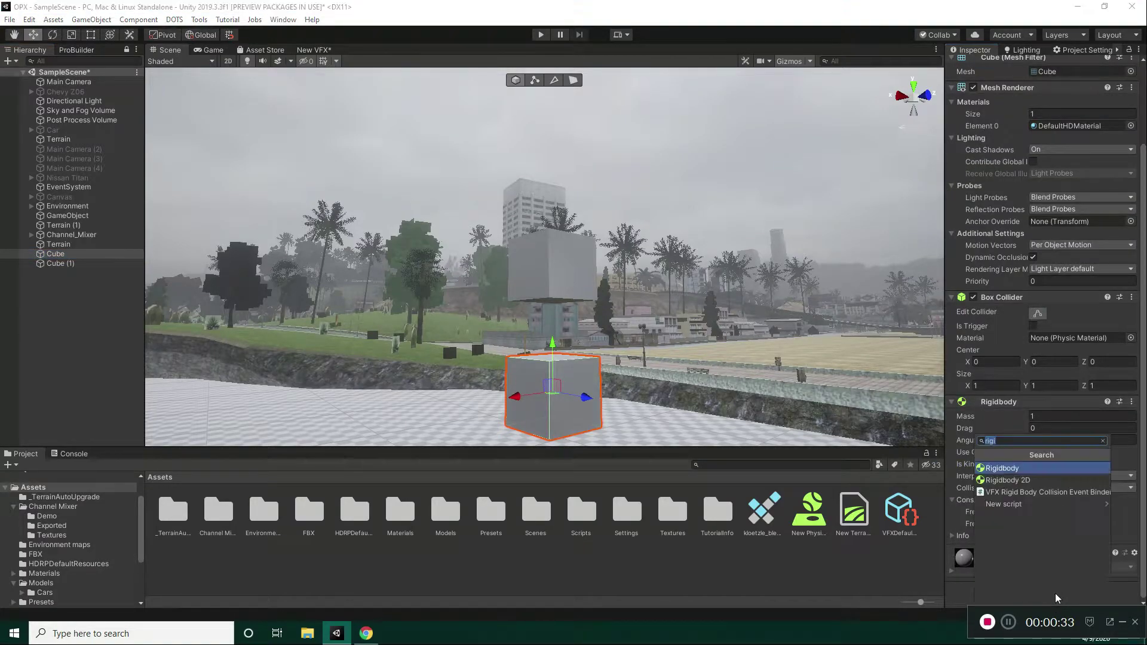
text(conf)
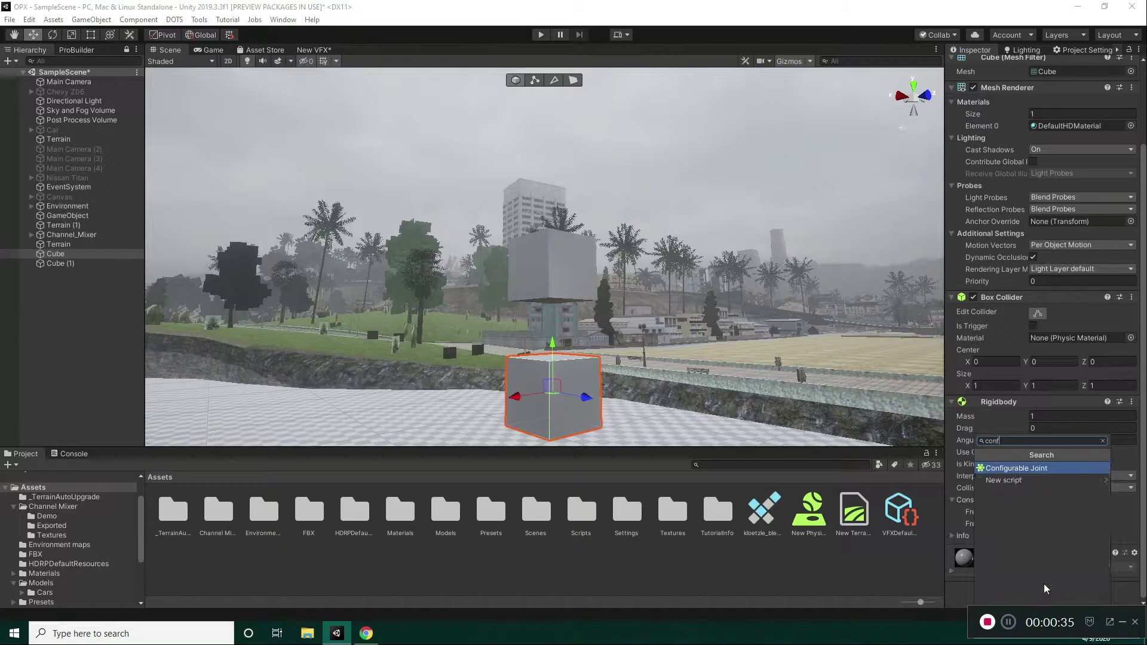
key(Return)
scroll(1119, 327, down, 3)
scroll(1103, 323, down, 15)
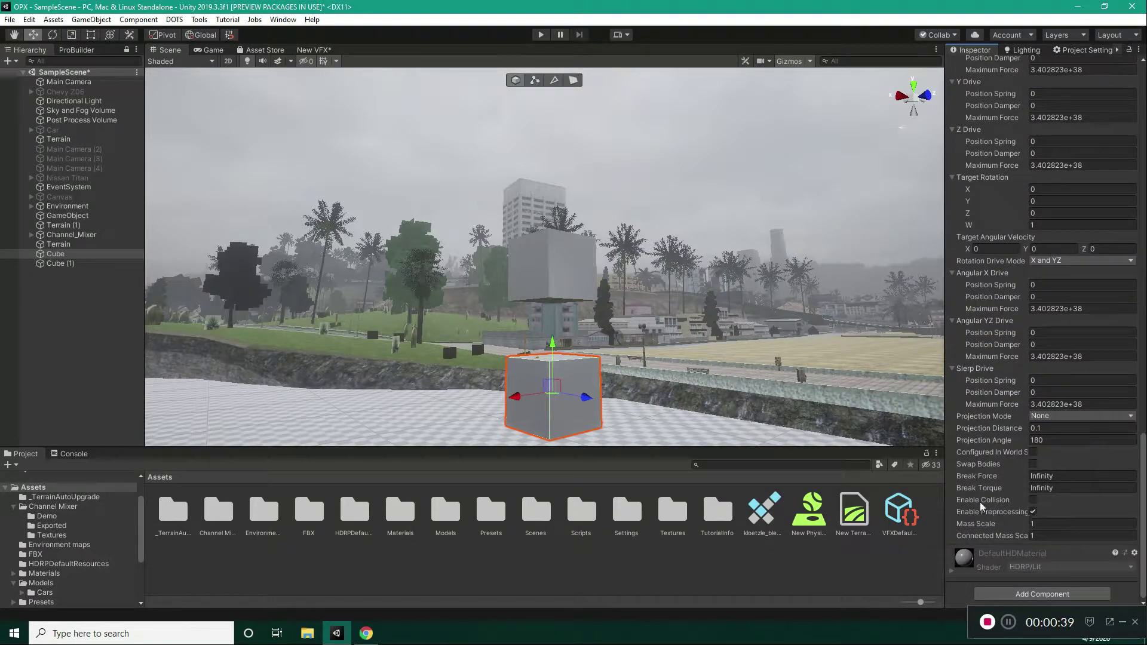
drag(1142, 512, 1142, 263)
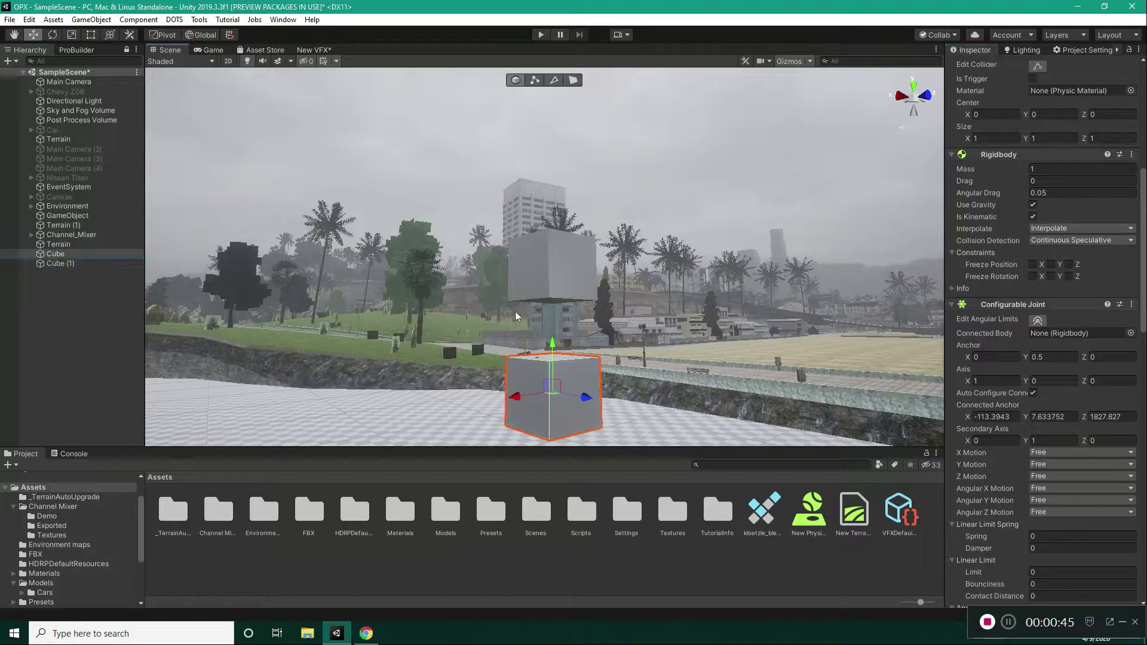
drag(1103, 319, 1066, 338)
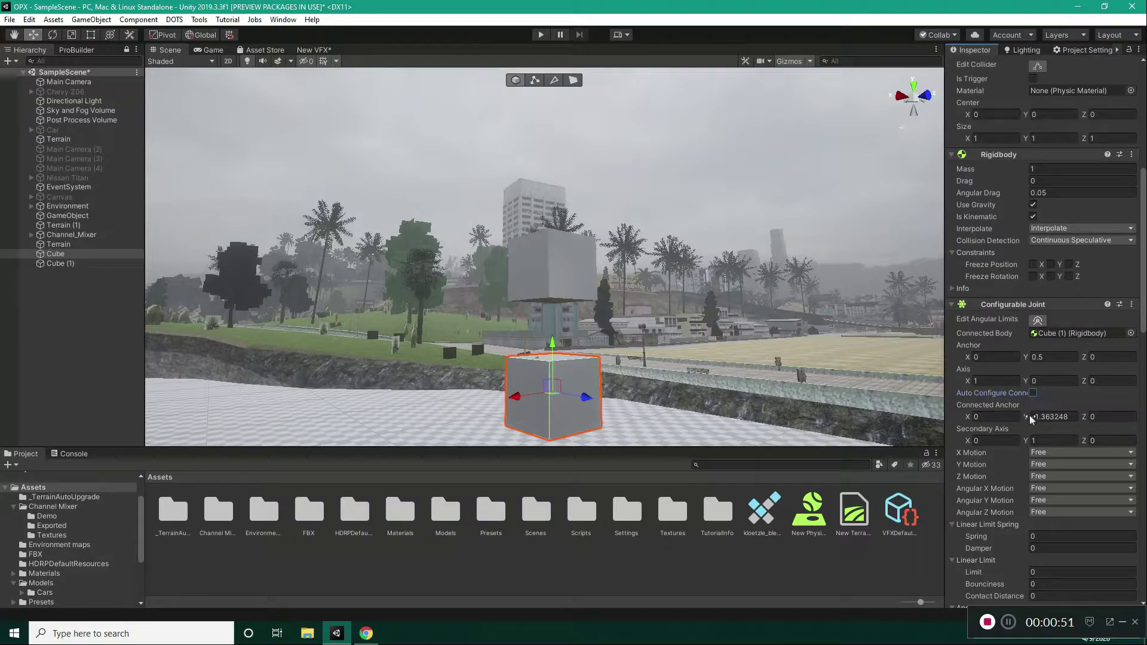
Step: Set the joint's Connected Anchor Y to -0.5 so it sits on the upper cube's bottom face
drag(1029, 419, 1032, 420)
right_drag(620, 324, 621, 390)
key(w)
key(s)
key(w)
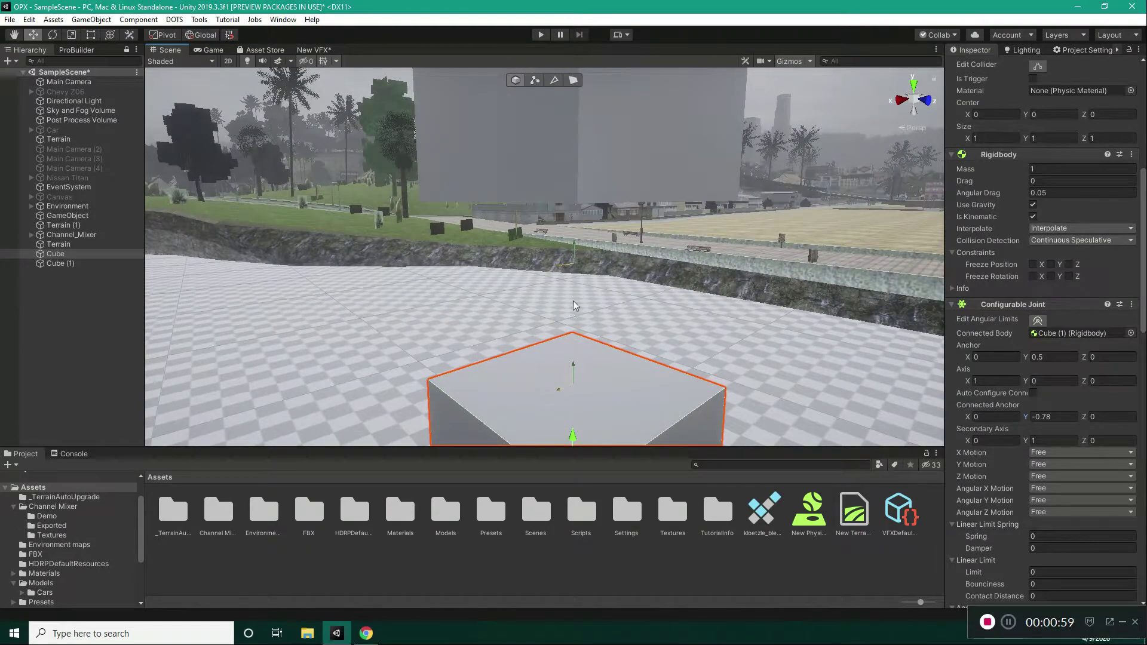
right_drag(649, 313, 647, 304)
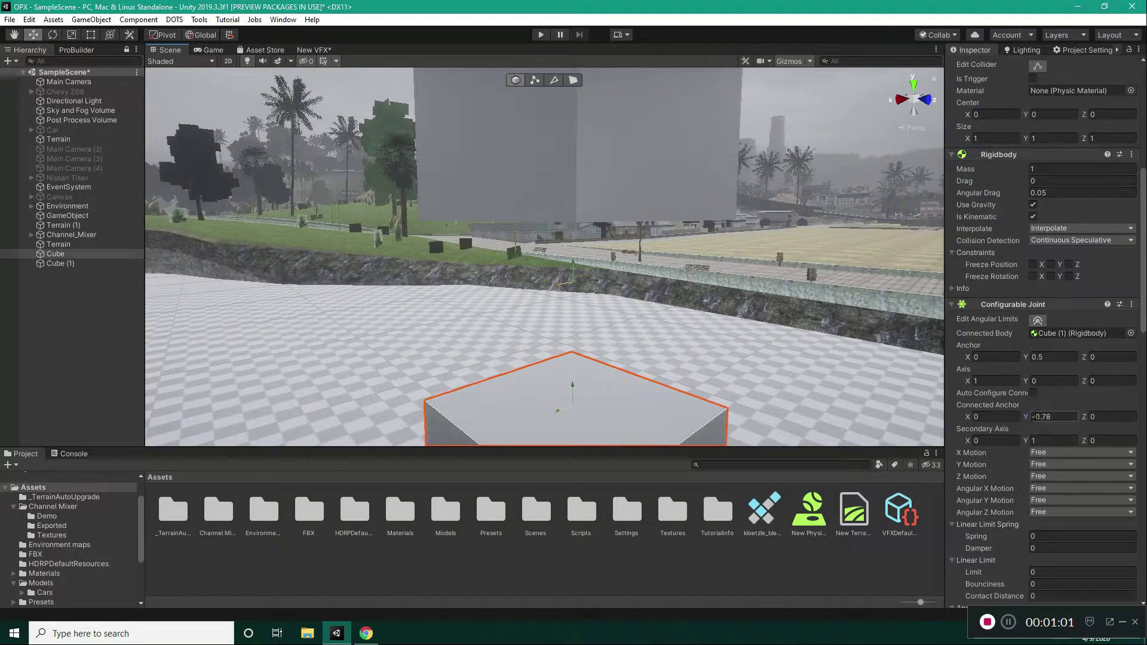
drag(1025, 416, 1025, 416)
right_drag(693, 286, 686, 146)
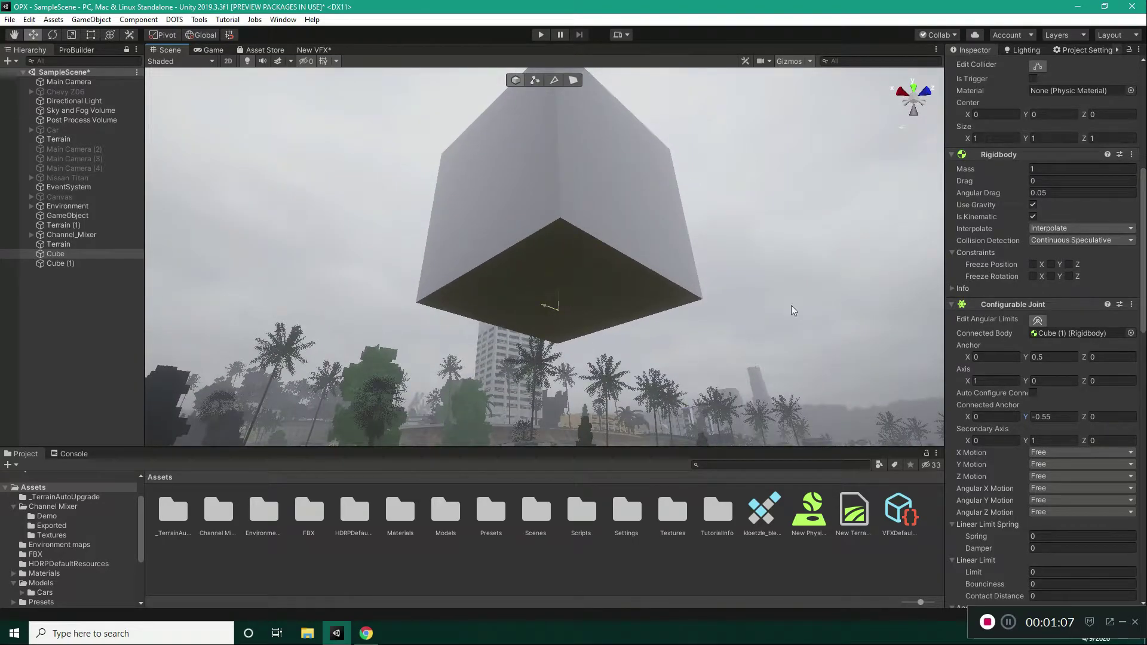
click(1054, 414)
text(-)
Step: Align the Main Camera with a scene view showing both cubes, and run the scene in the Game view
right_drag(553, 281, 559, 354)
key(s)
click(77, 82)
key(ctrl+shift+f)
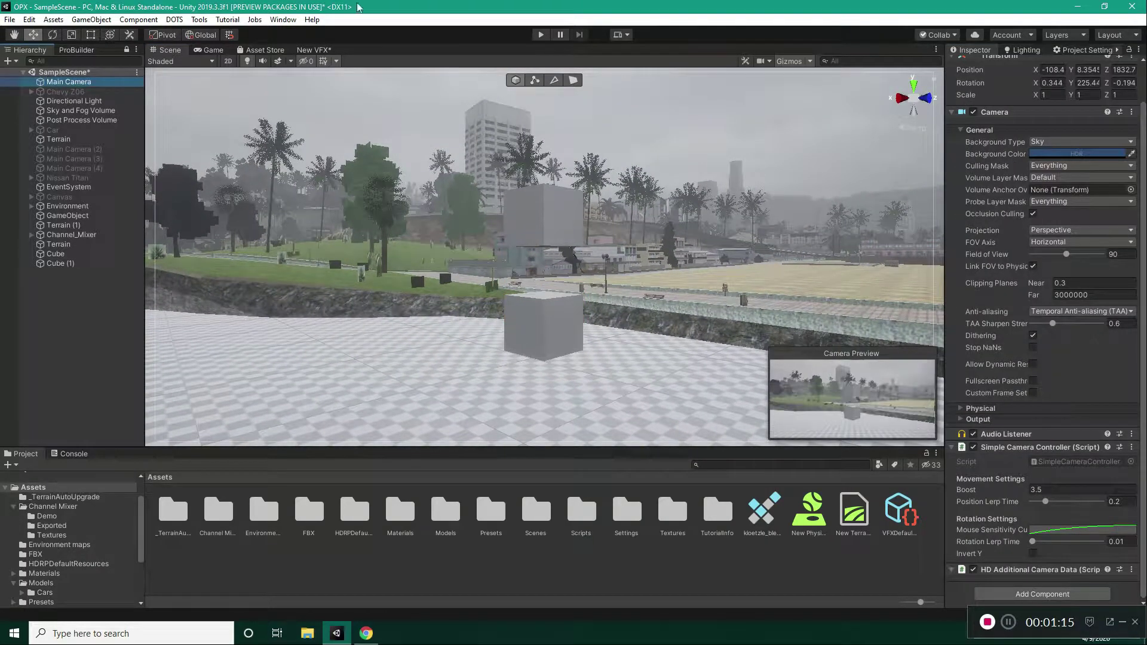
click(202, 49)
click(540, 34)
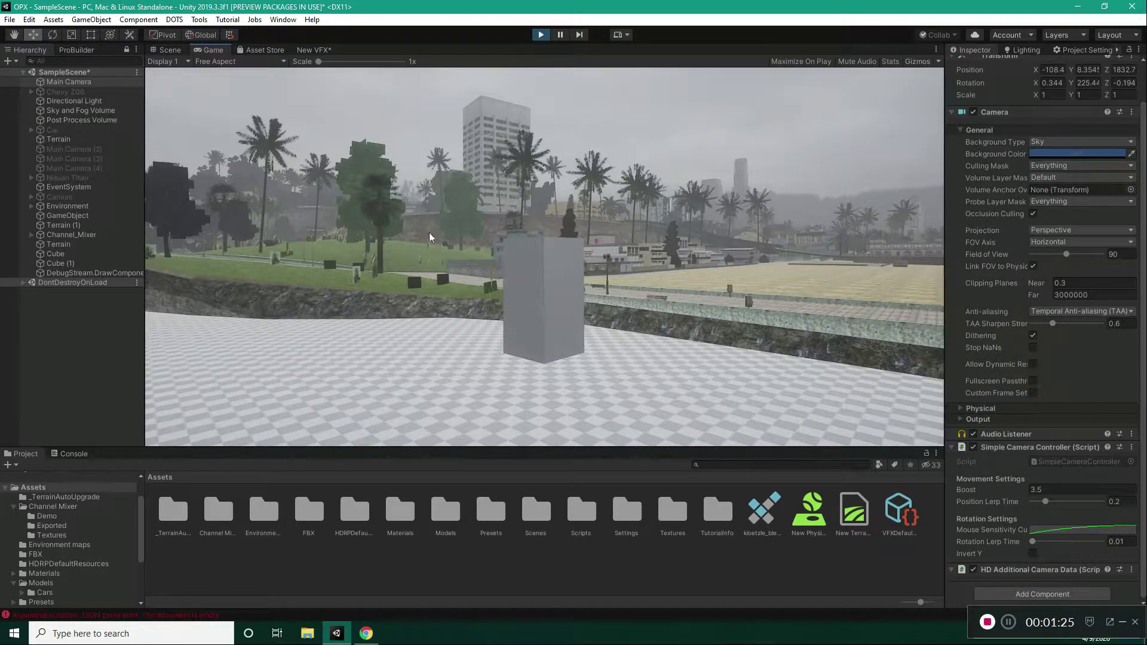
Step: Rotate and shift the upper cube in the running scene to test the joint with all motions free
click(162, 50)
right_drag(533, 308, 540, 281)
key(w)
click(540, 229)
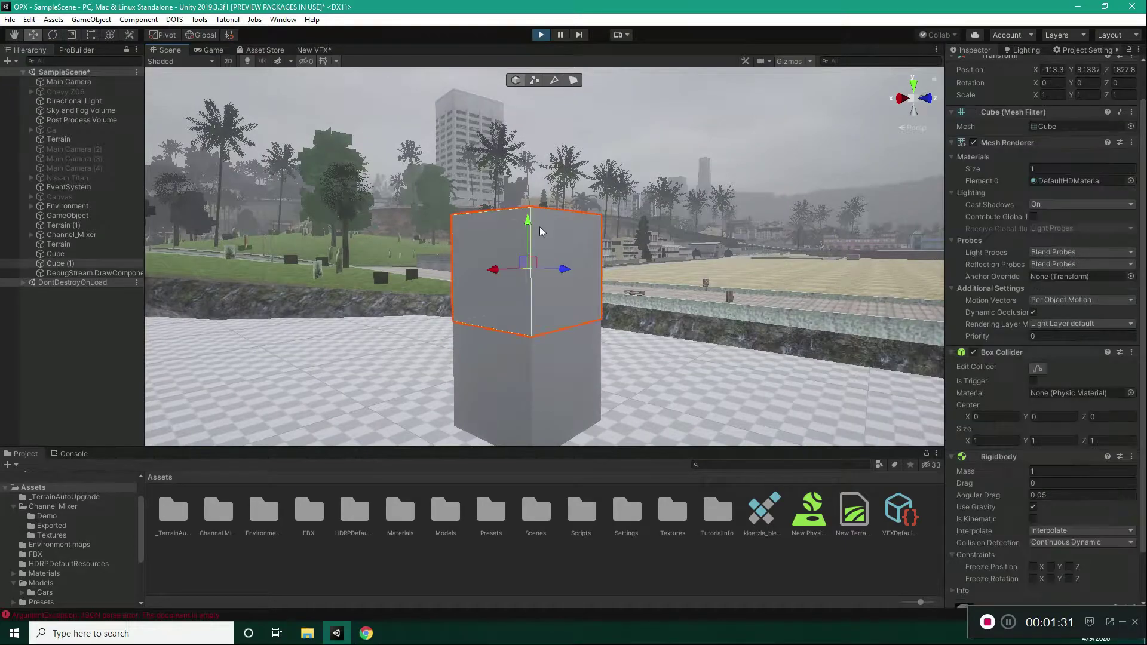
key(e)
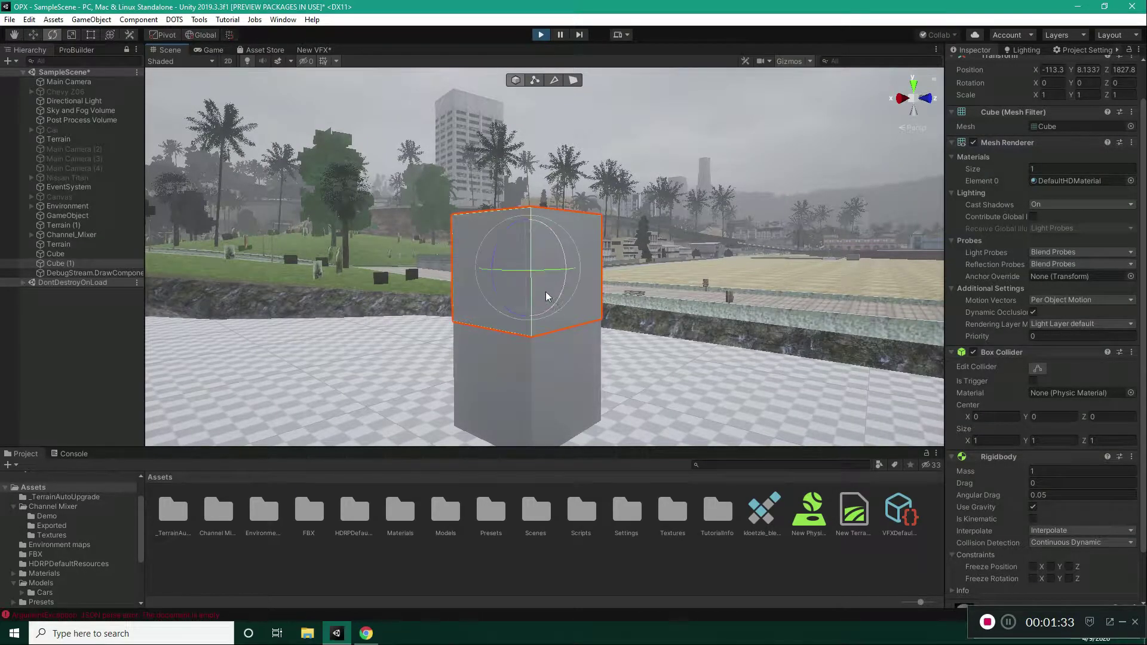
drag(539, 268, 533, 190)
key(w)
drag(564, 267, 458, 287)
Step: Set X Motion, Y Motion and Z Motion of the lower cube's Configurable Joint to Locked
click(67, 253)
scroll(1106, 394, down, 10)
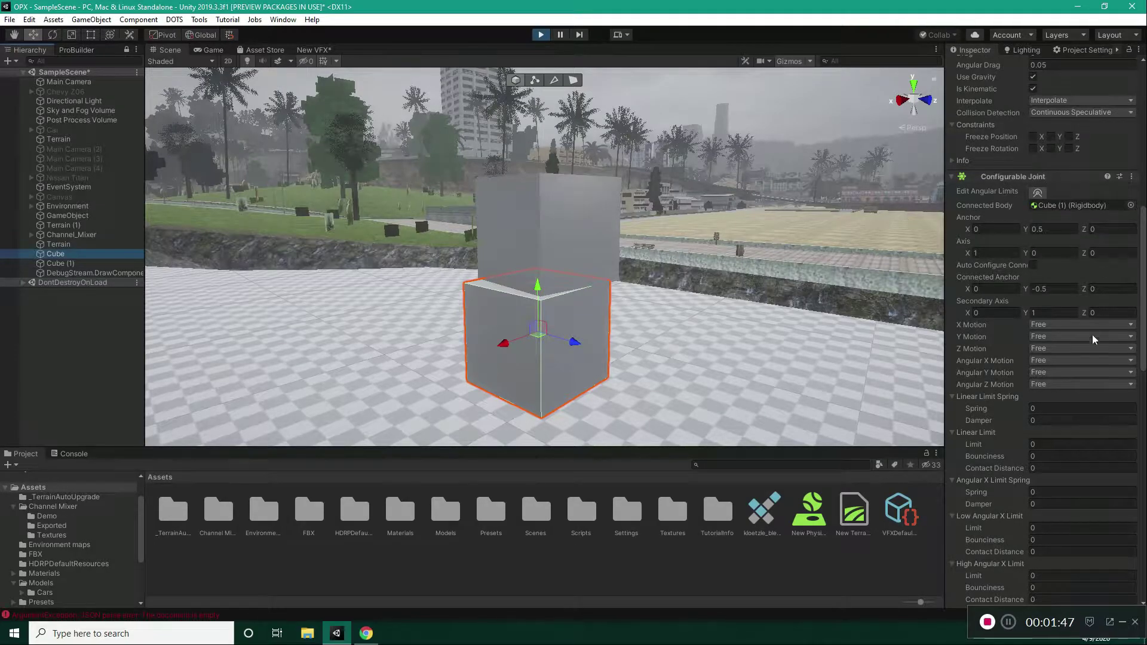
click(1039, 328)
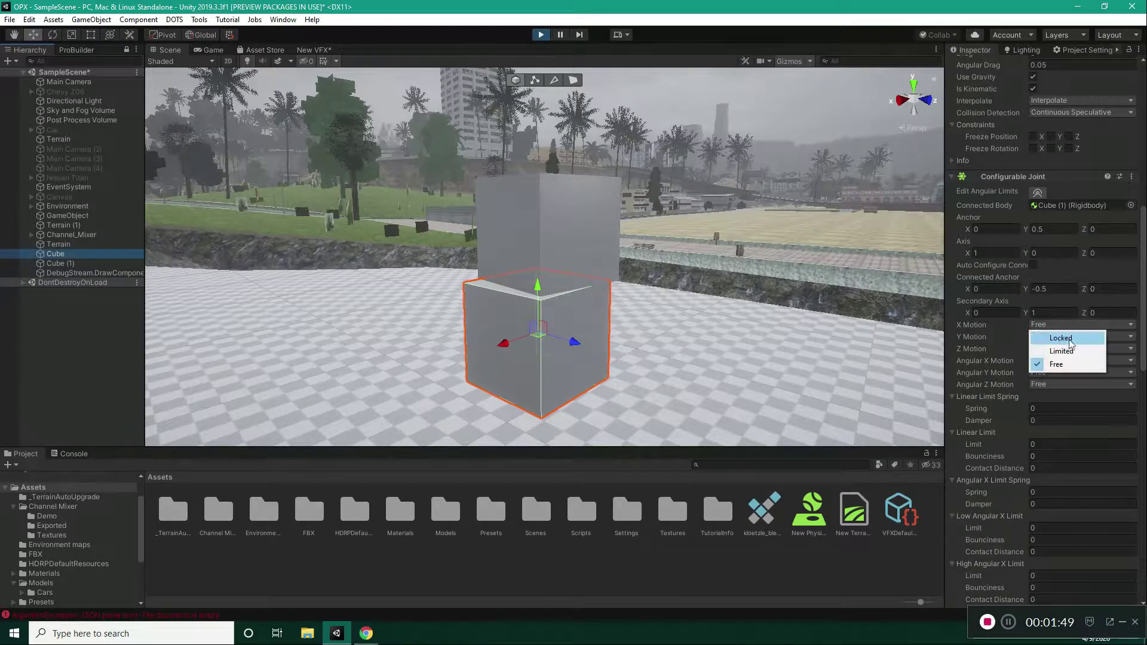
click(1069, 337)
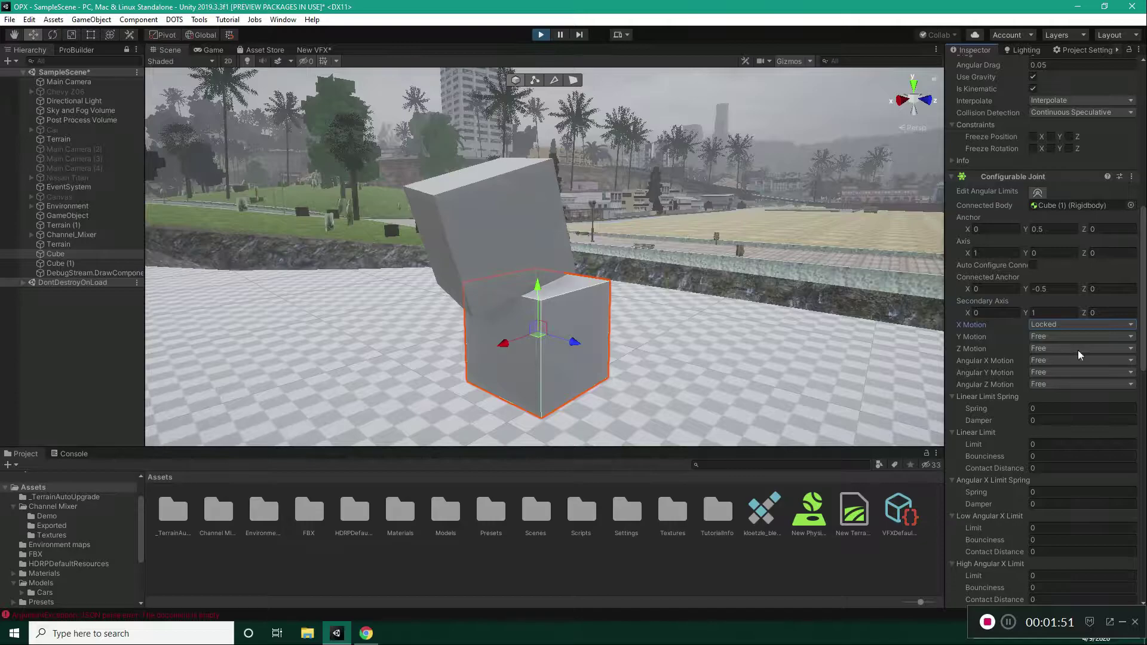
click(1042, 337)
click(1045, 348)
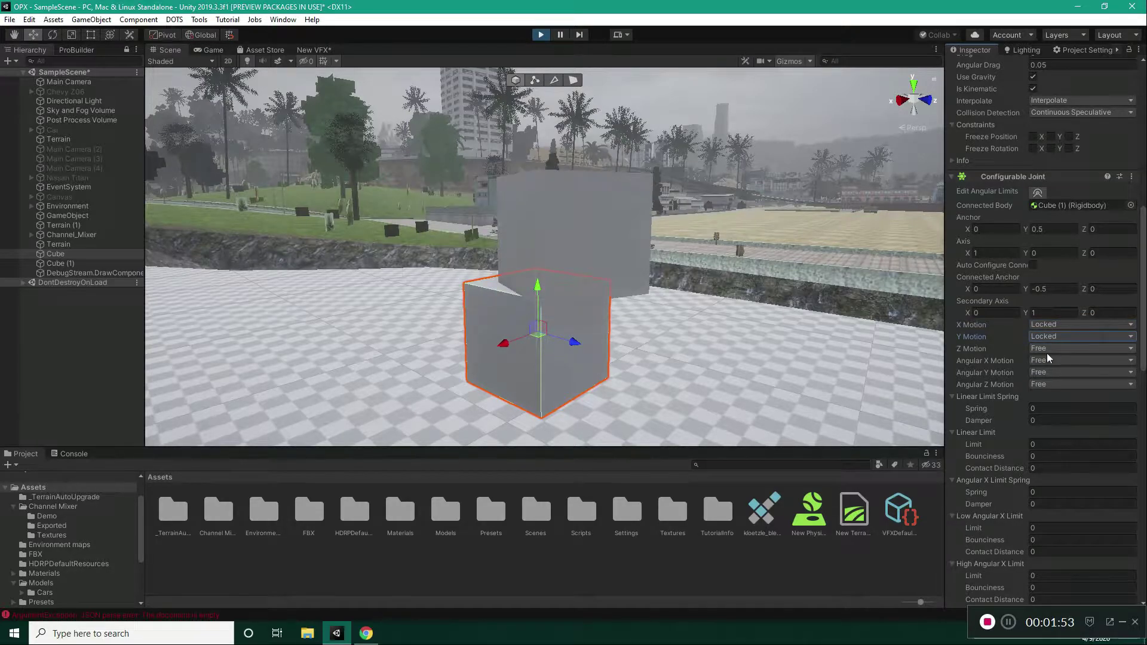
click(1047, 351)
click(1059, 361)
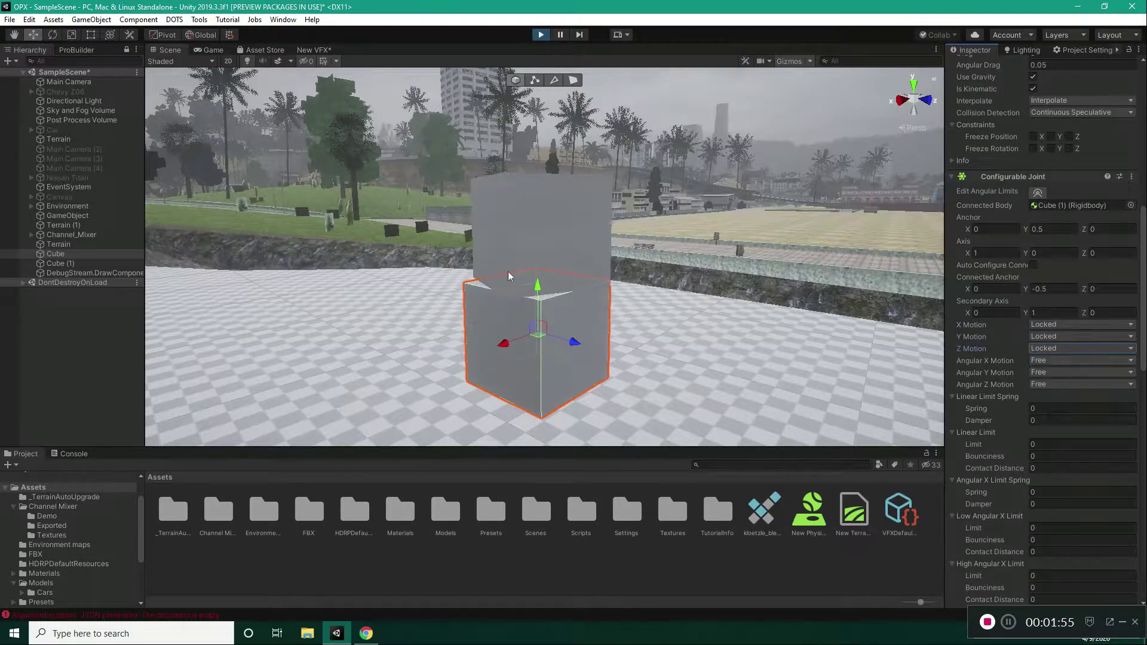
Step: Inspect the joint's anchor point and pull the upper cube along the Z axis to test the locked linear motion
right_drag(592, 284, 539, 297)
key(w)
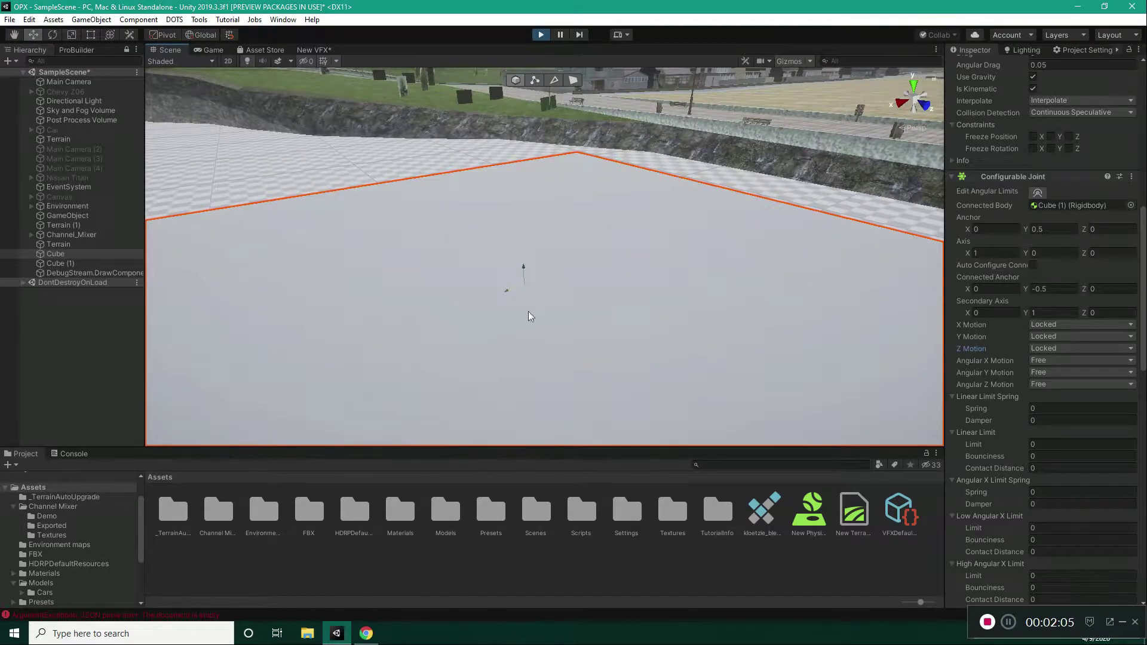
right_drag(578, 296, 561, 230)
key(s)
click(542, 205)
click(561, 239)
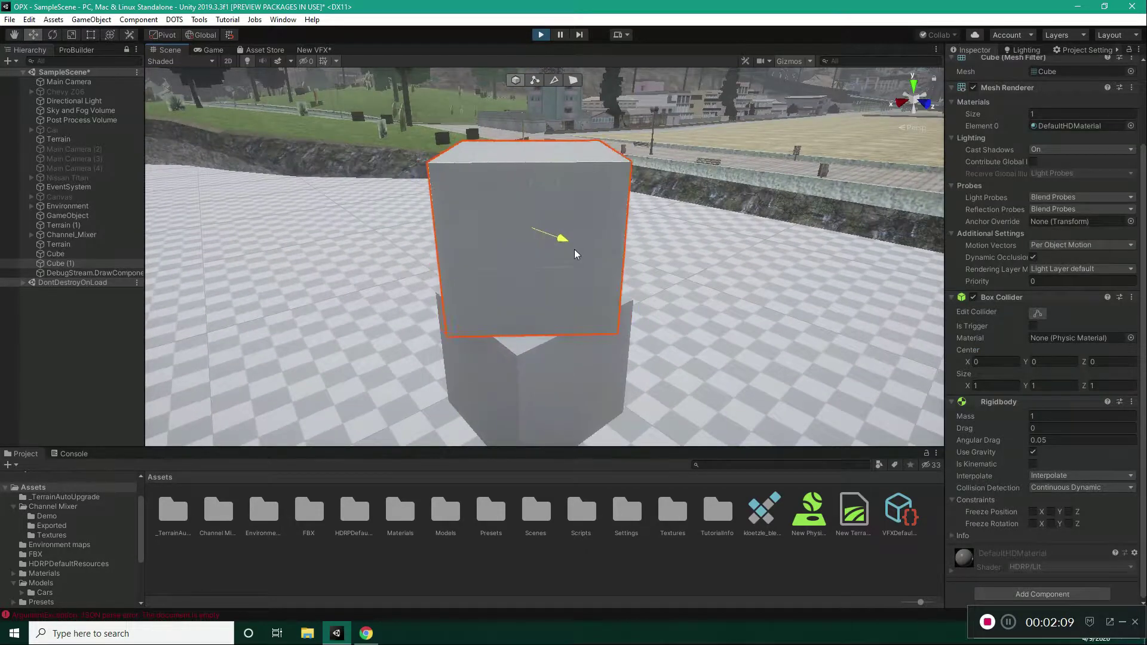
Step: Set Angular X, Angular Y and Angular Z Motion of the lower cube's Configurable Joint to Locked
click(70, 255)
scroll(1073, 431, down, 12)
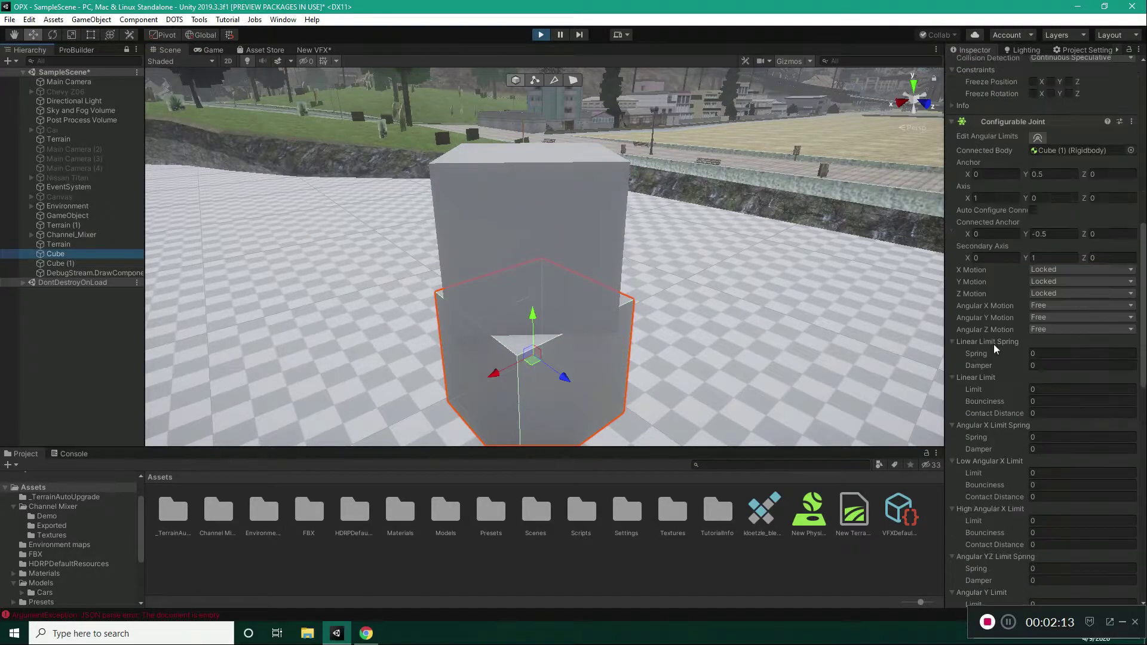
click(1058, 307)
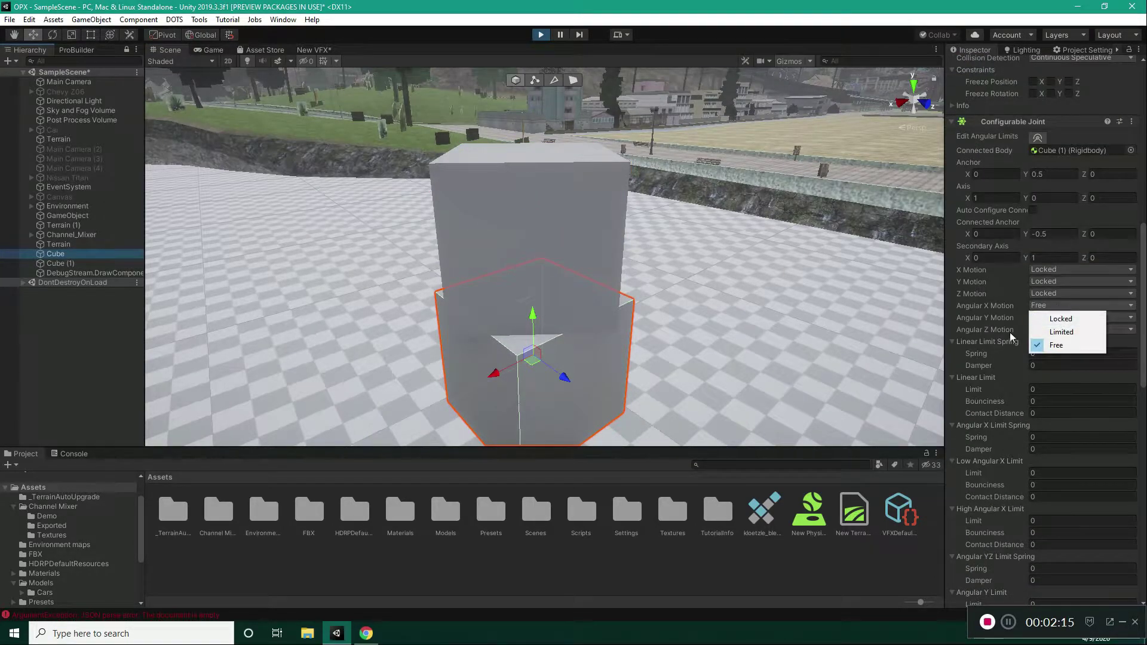
click(1062, 319)
click(1063, 317)
click(1060, 331)
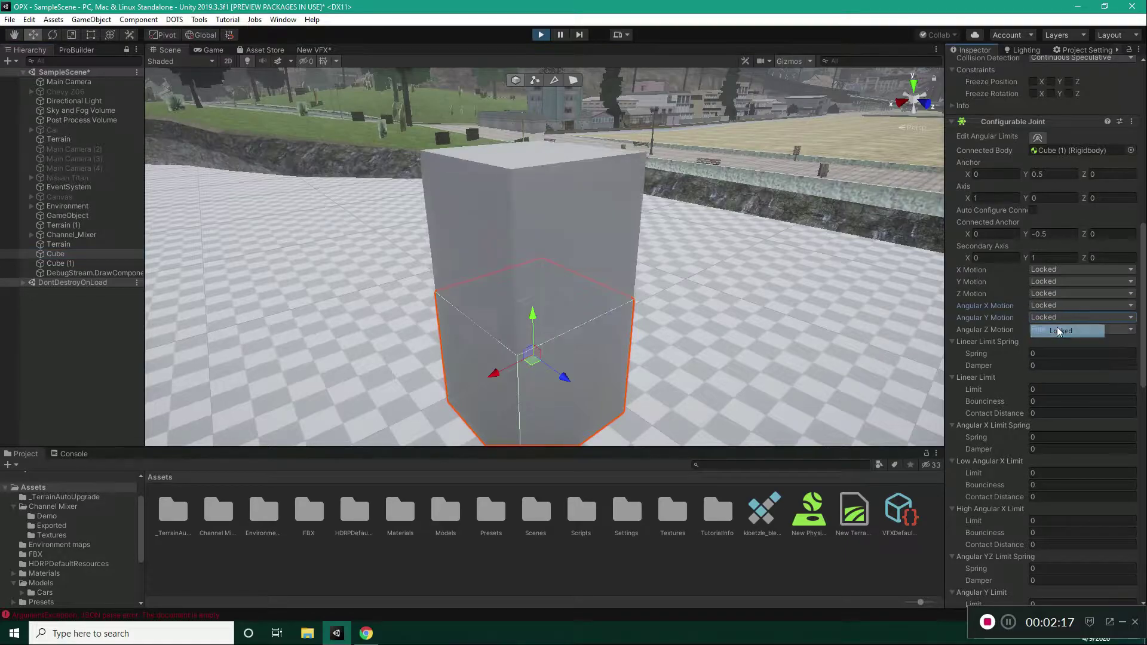
click(1057, 330)
click(1055, 342)
Step: Try rotating the upper cube about its vertical axis to test the locked angular motion
click(603, 257)
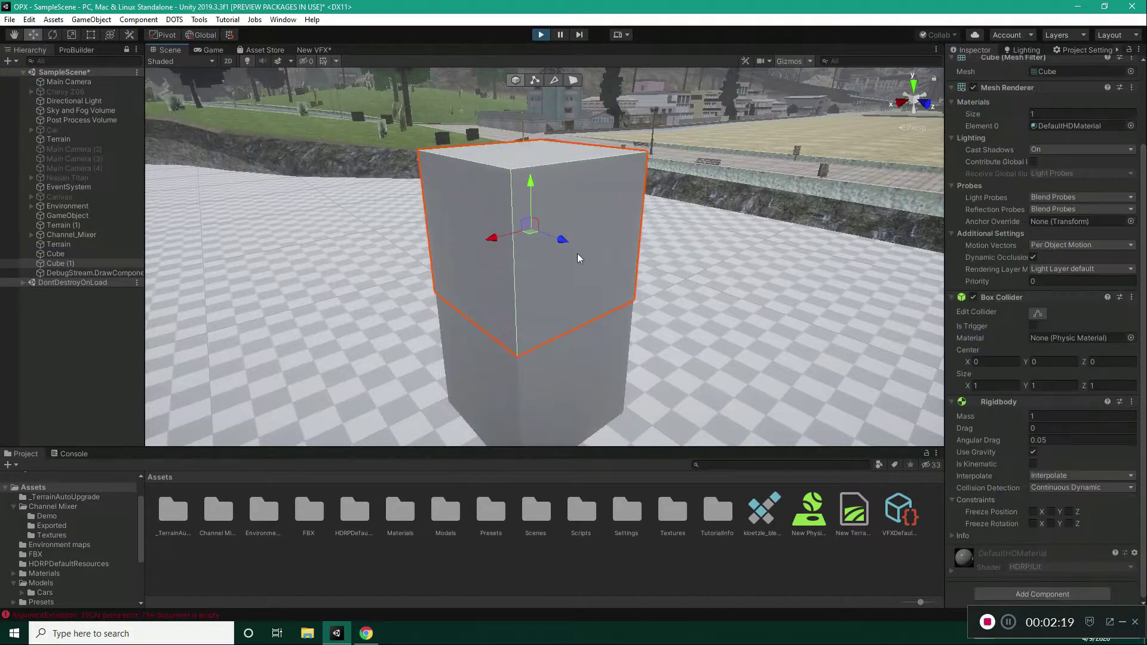
key(e)
drag(534, 246, 510, 253)
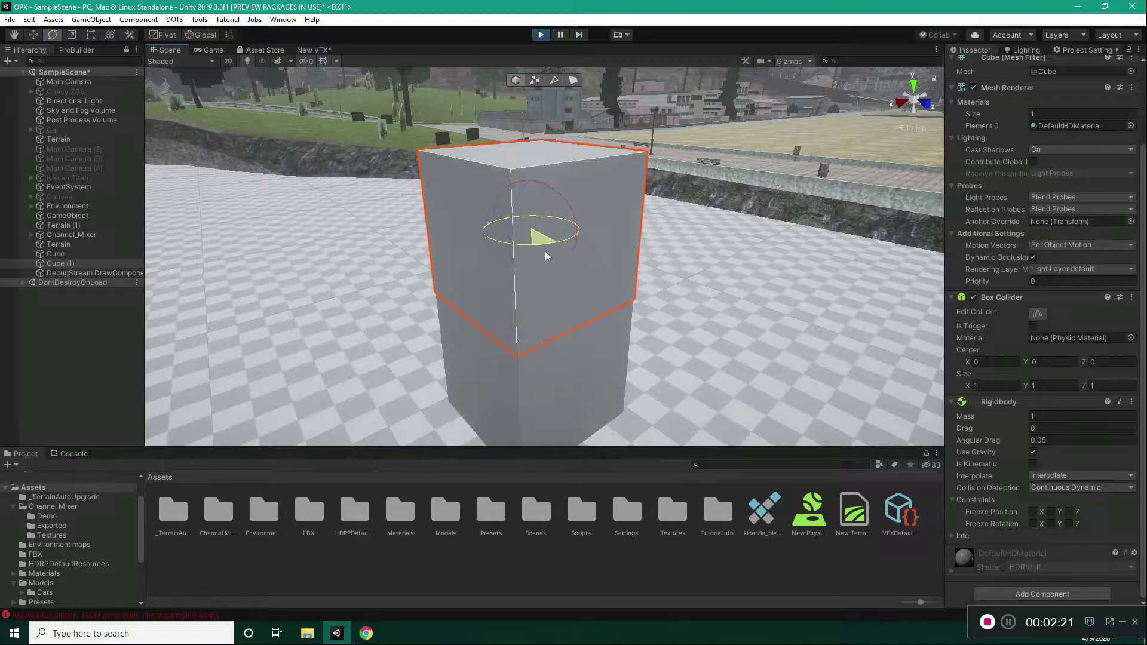
drag(412, 242, 415, 242)
mouse_move(568, 283)
right_down()
mouse_move(599, 307)
mouse_move(562, 301)
right_up()
key(s)
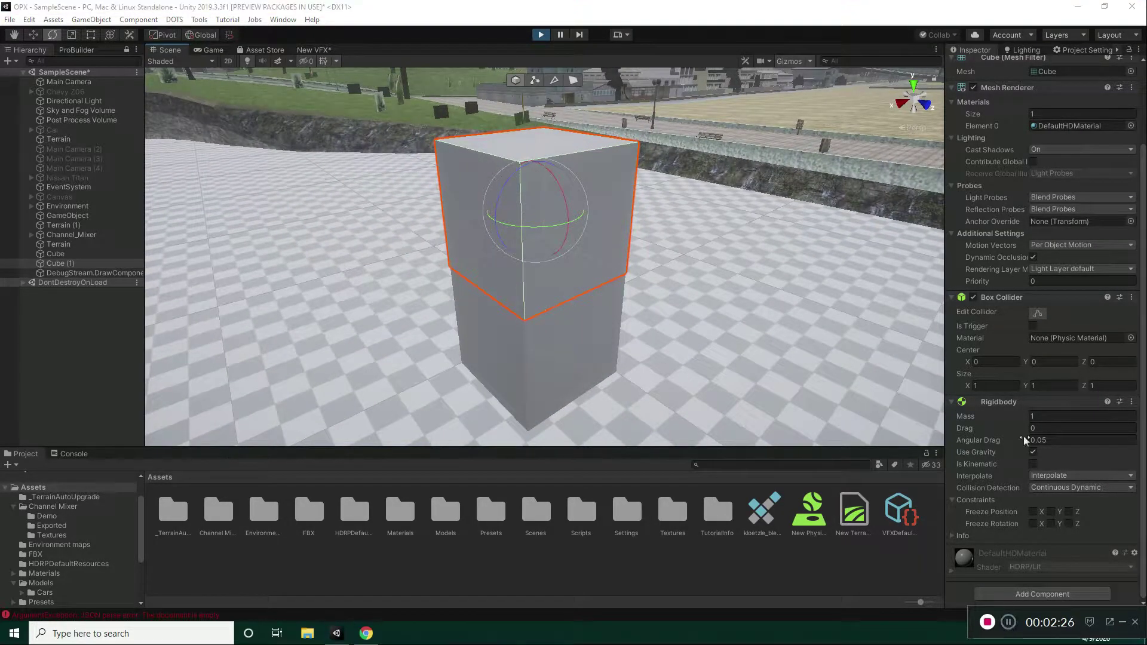
Step: Set Y Motion of the lower cube's Configurable Joint to Free
click(60, 245)
click(61, 254)
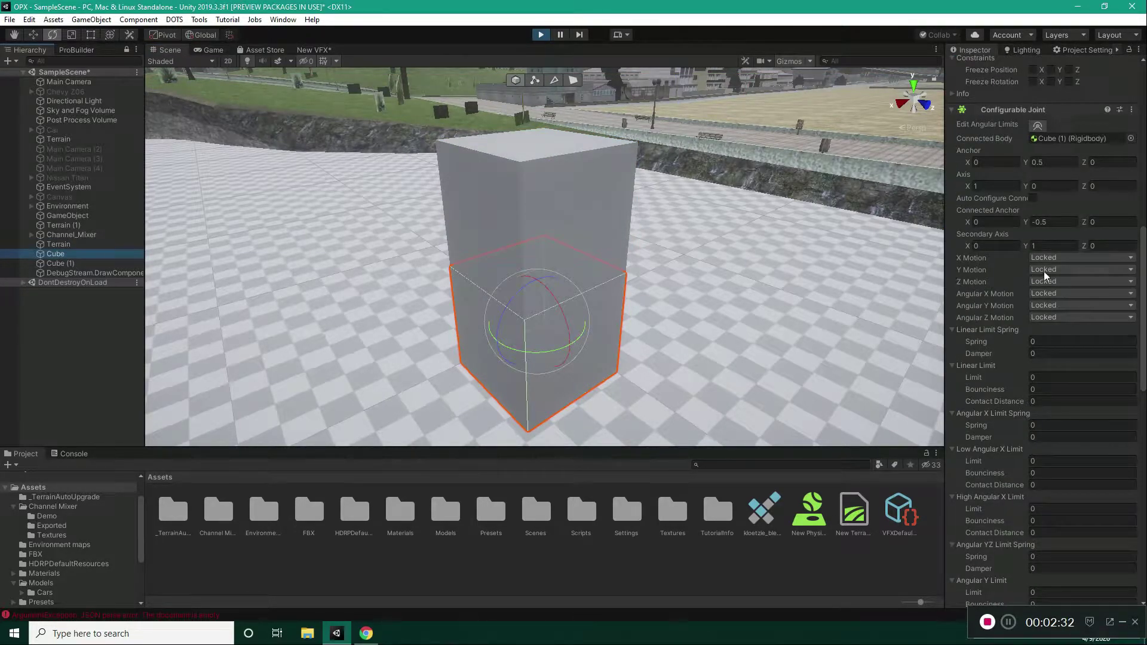
click(1059, 270)
click(1052, 310)
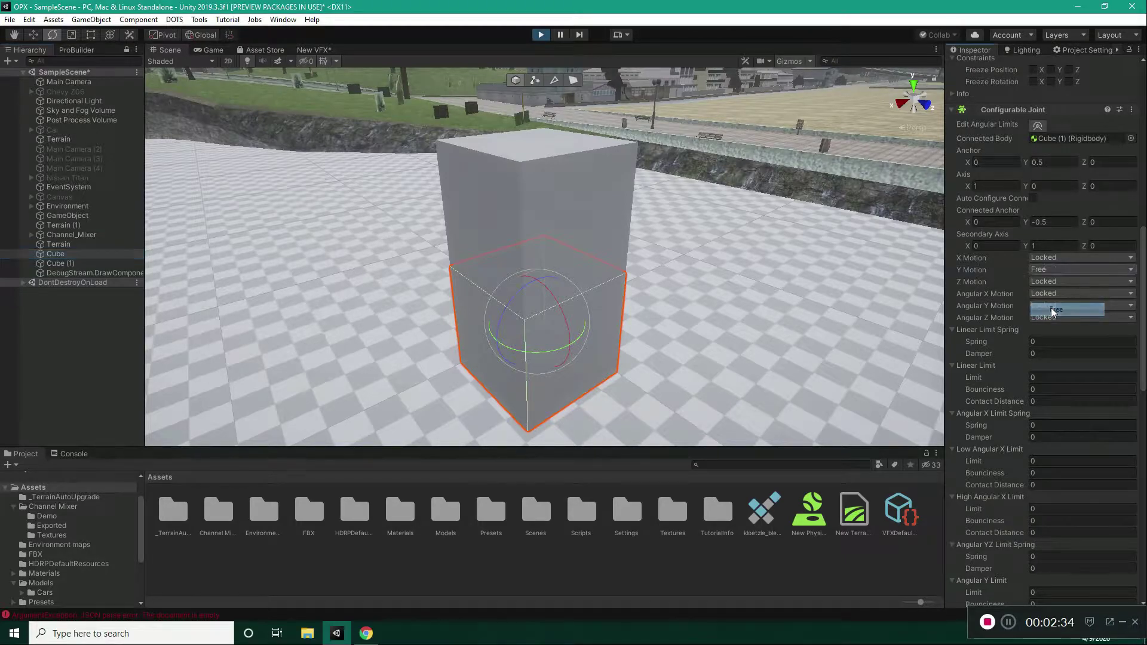
Step: Pull the upper cube upward along the Y axis to test the free Y motion
right_drag(542, 303, 544, 255)
click(546, 267)
key(w)
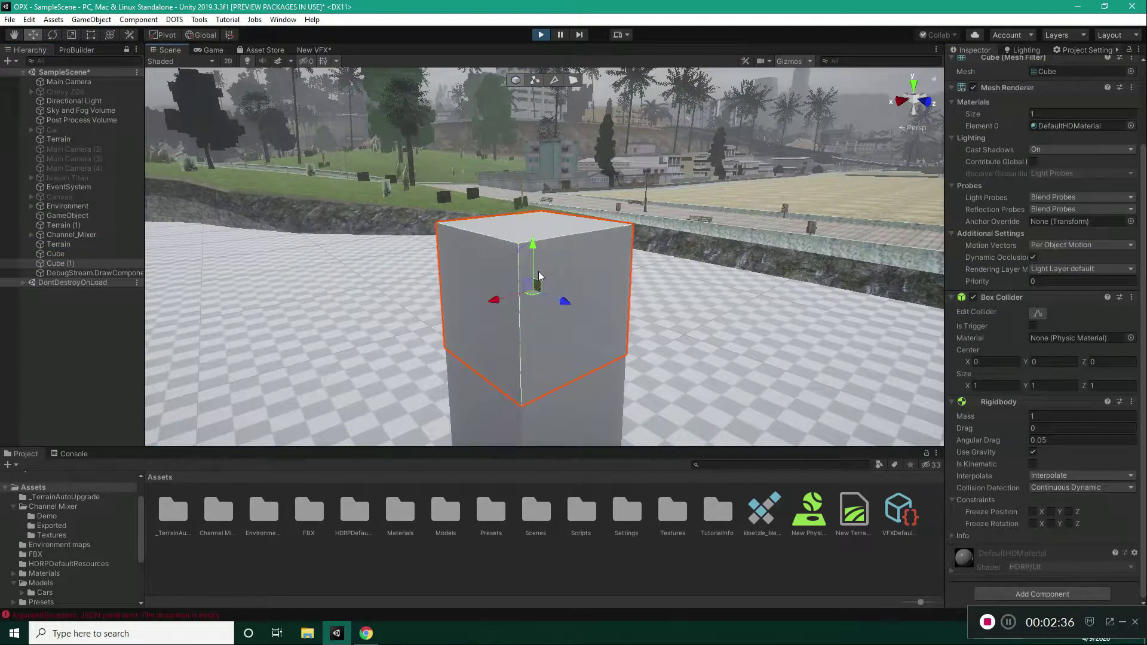
drag(538, 276, 548, 51)
key(alt)
alt+right_drag(335, 292, 339, 313)
Step: Set the Target Position Y of the lower cube's Configurable Joint to 3
click(63, 257)
scroll(1019, 378, down, 15)
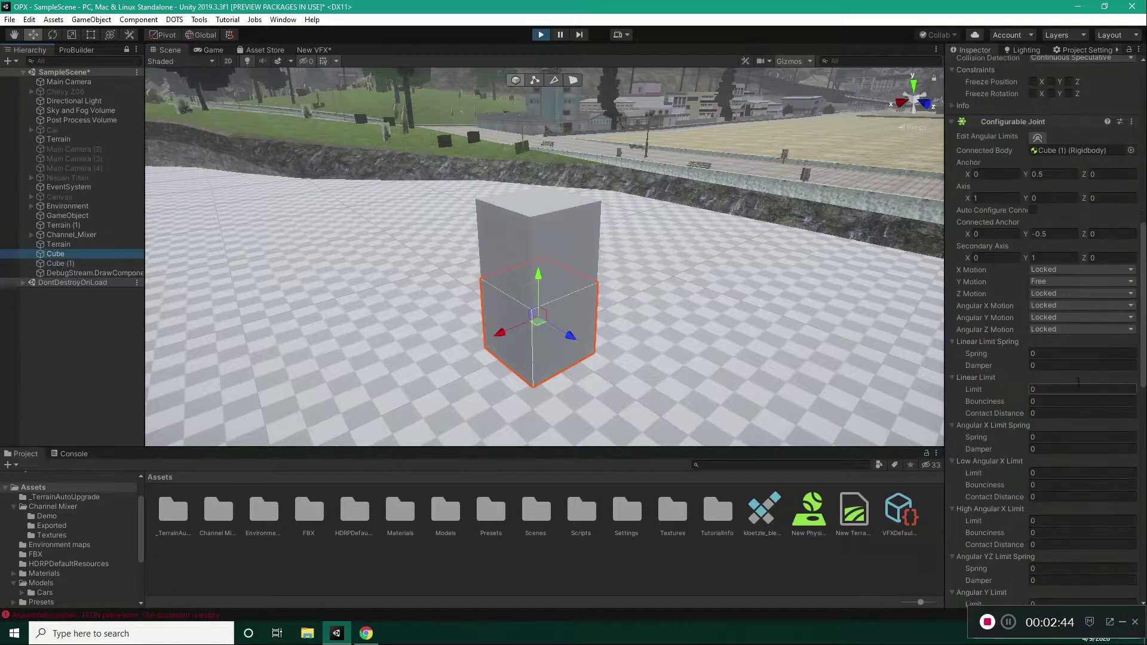
scroll(1019, 379, down, 4)
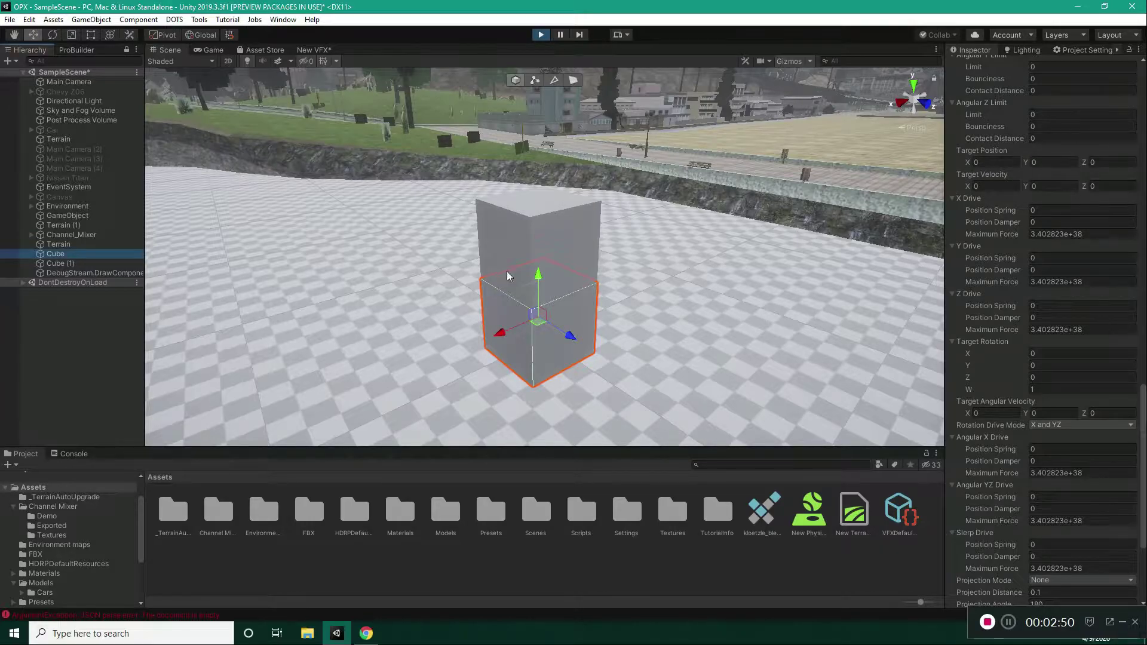
right_drag(533, 286, 530, 296)
key(w)
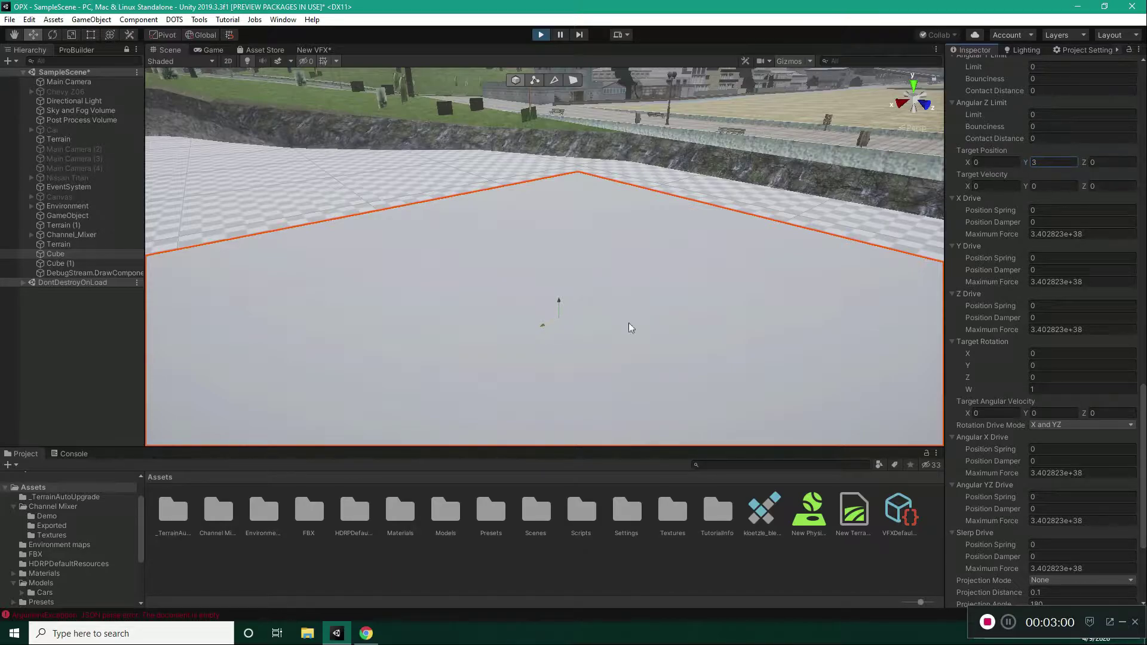
right_drag(474, 282, 484, 266)
key(s)
key(w)
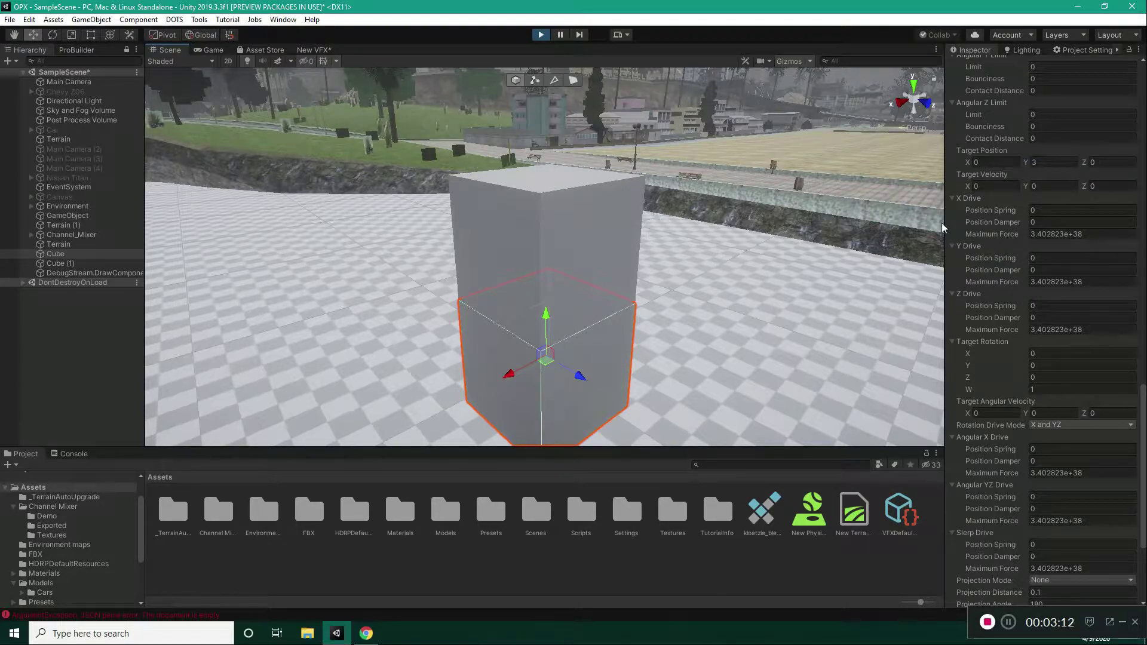
Step: Set the joint's Y Drive to a Position Spring of 6.42 and a Position Damper of 2.06, watching the upper cube respond
click(1001, 259)
drag(988, 260, 1113, 258)
right_drag(585, 305, 582, 278)
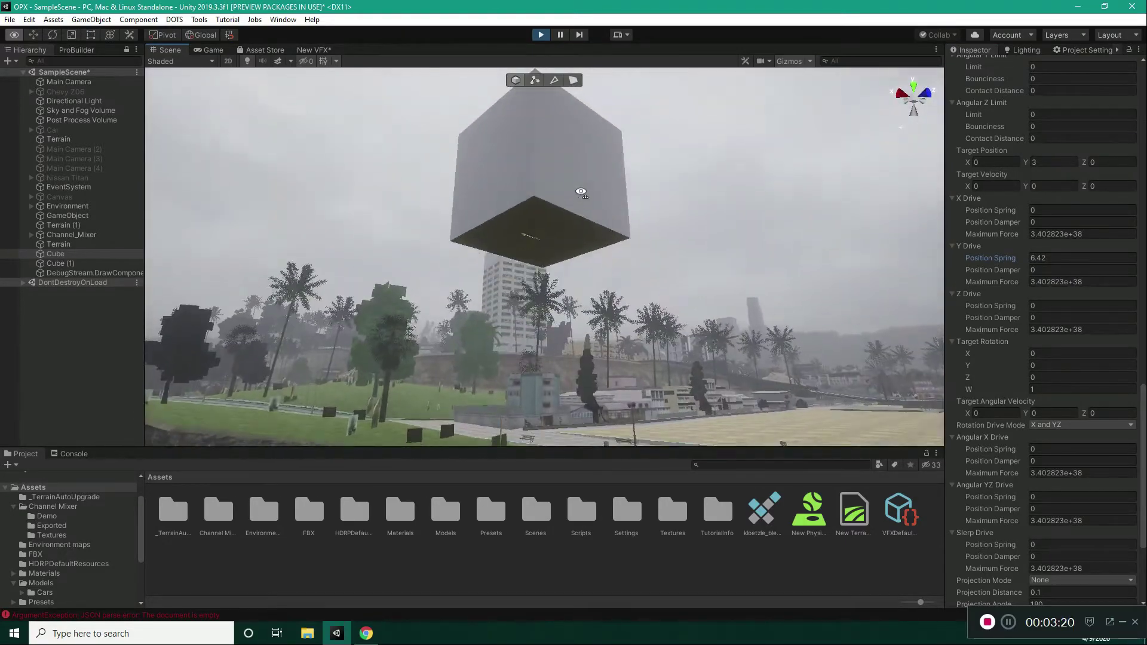
right_drag(581, 192, 574, 259)
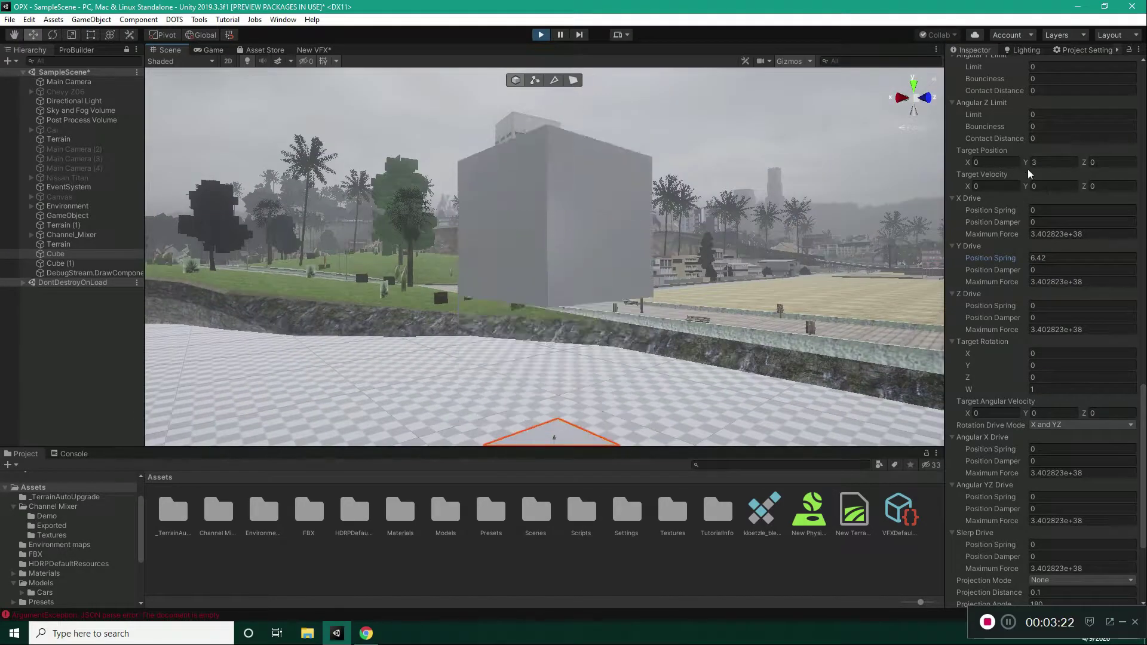
right_drag(657, 277, 647, 351)
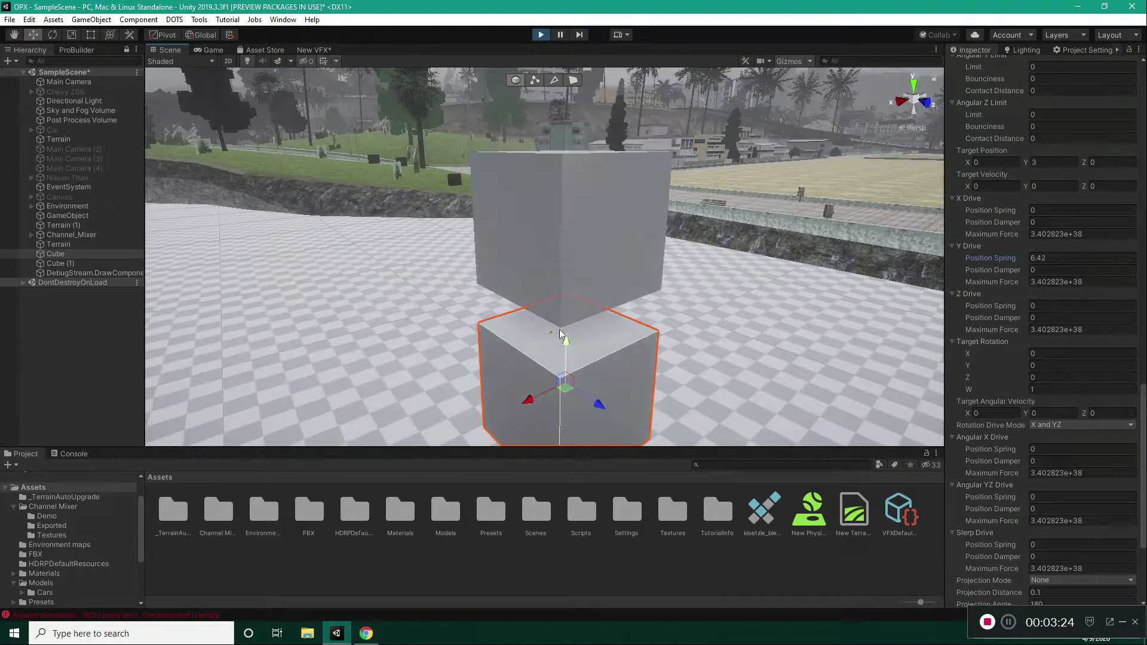
right_drag(565, 329, 693, 272)
drag(976, 270, 1021, 272)
right_drag(605, 231, 606, 317)
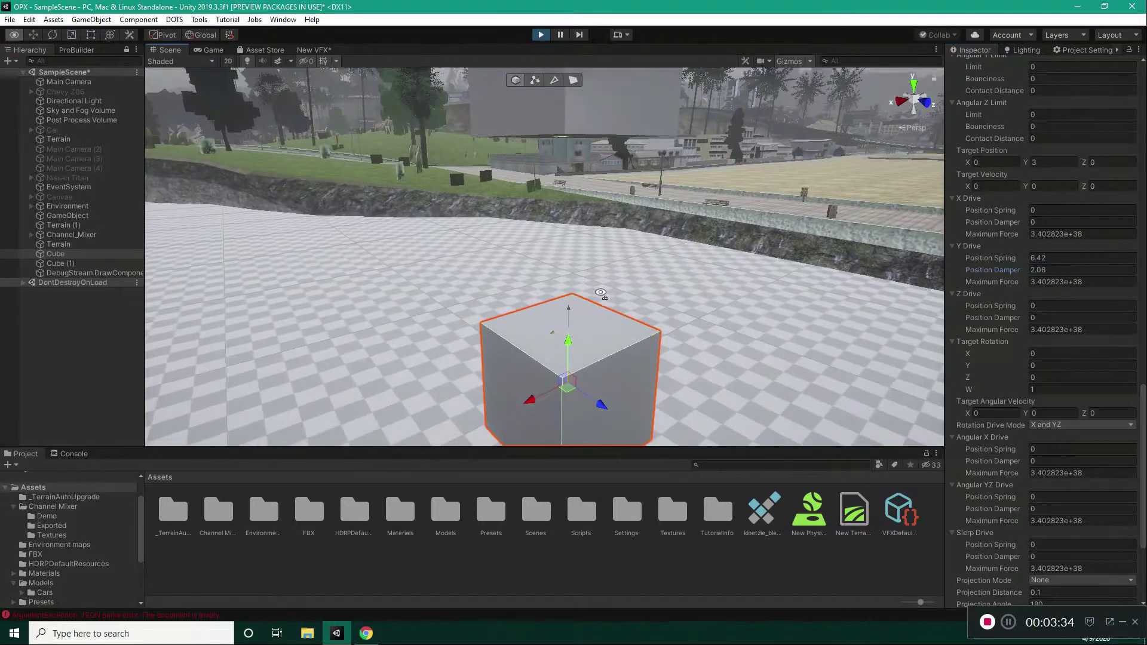
Step: Set the lower cube's Transform Position Y to 7
scroll(1060, 182, up, 20)
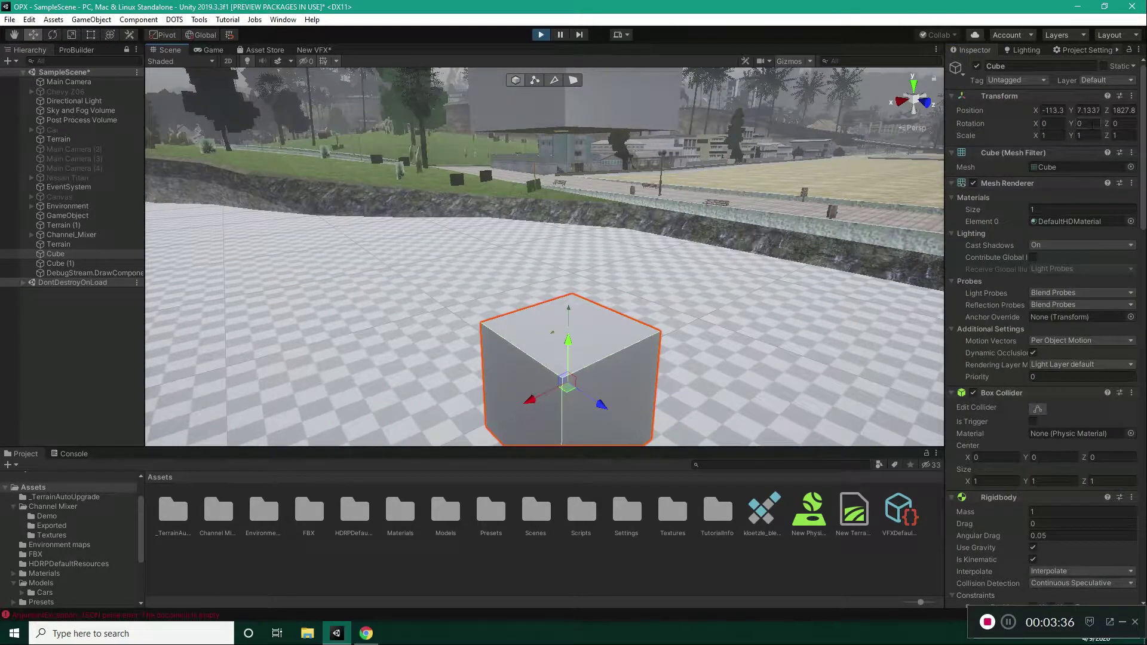
click(1093, 110)
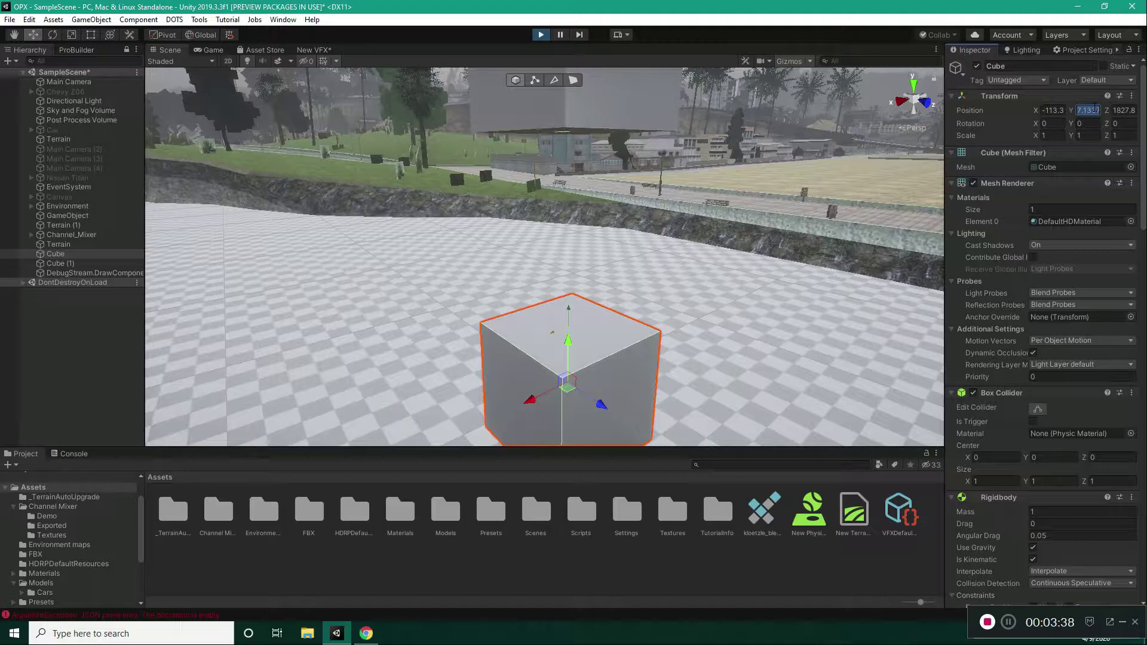
text(7)
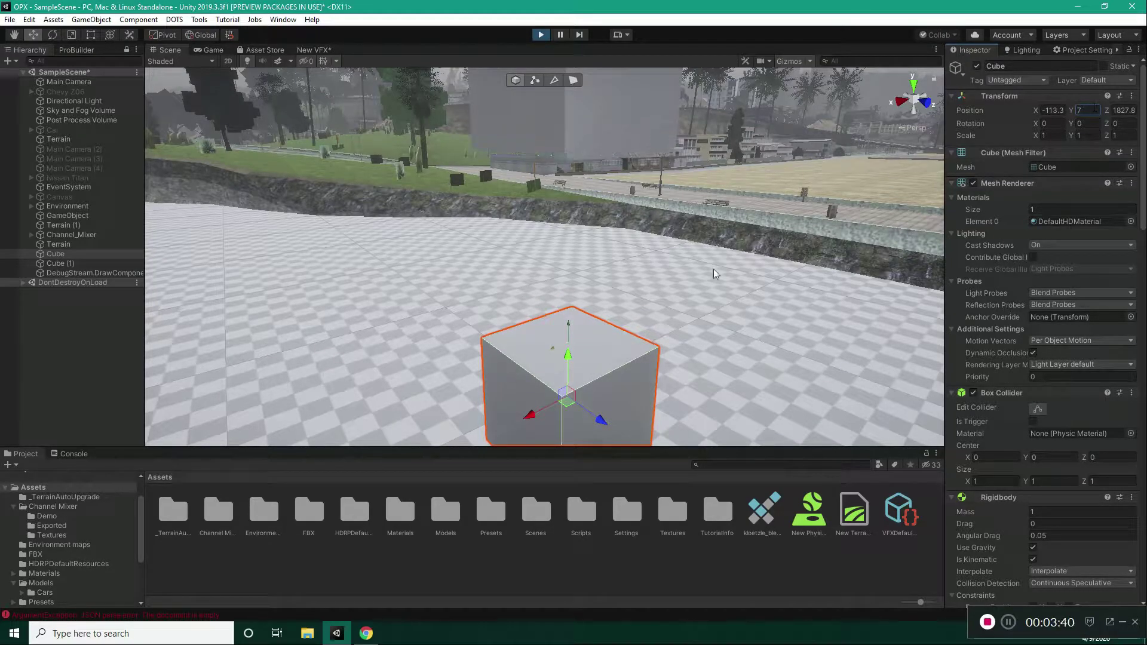
Step: Turn off Use Gravity on the upper cube's Rigidbody
right_drag(617, 270, 596, 201)
click(595, 203)
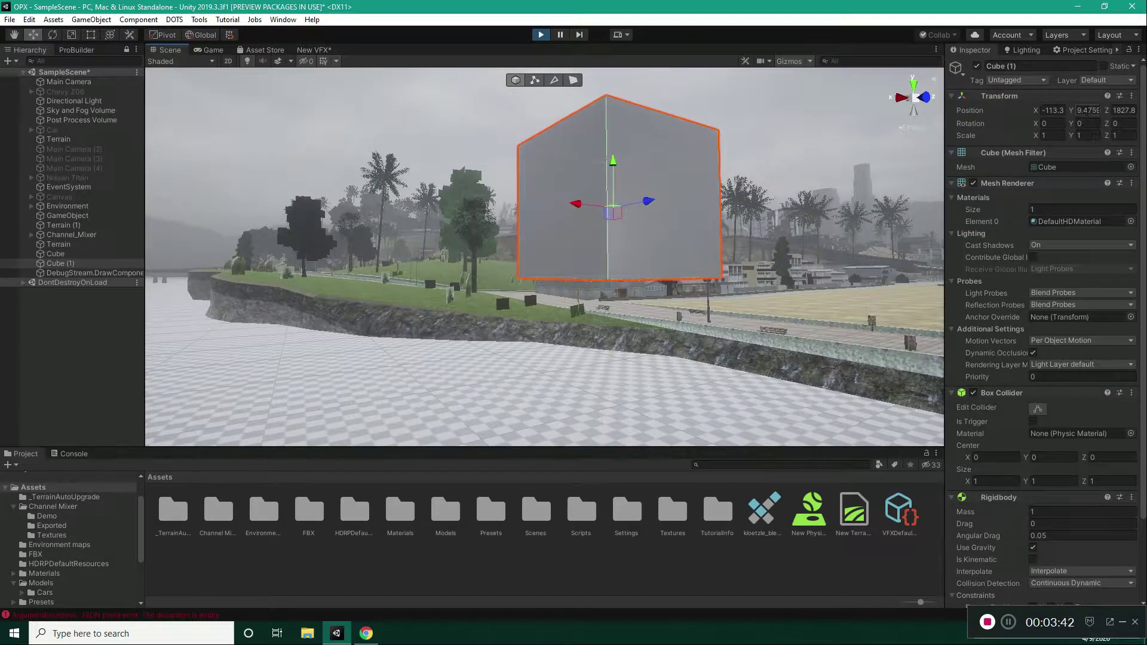
right_drag(668, 206, 687, 156)
key(w)
right_drag(794, 235, 831, 287)
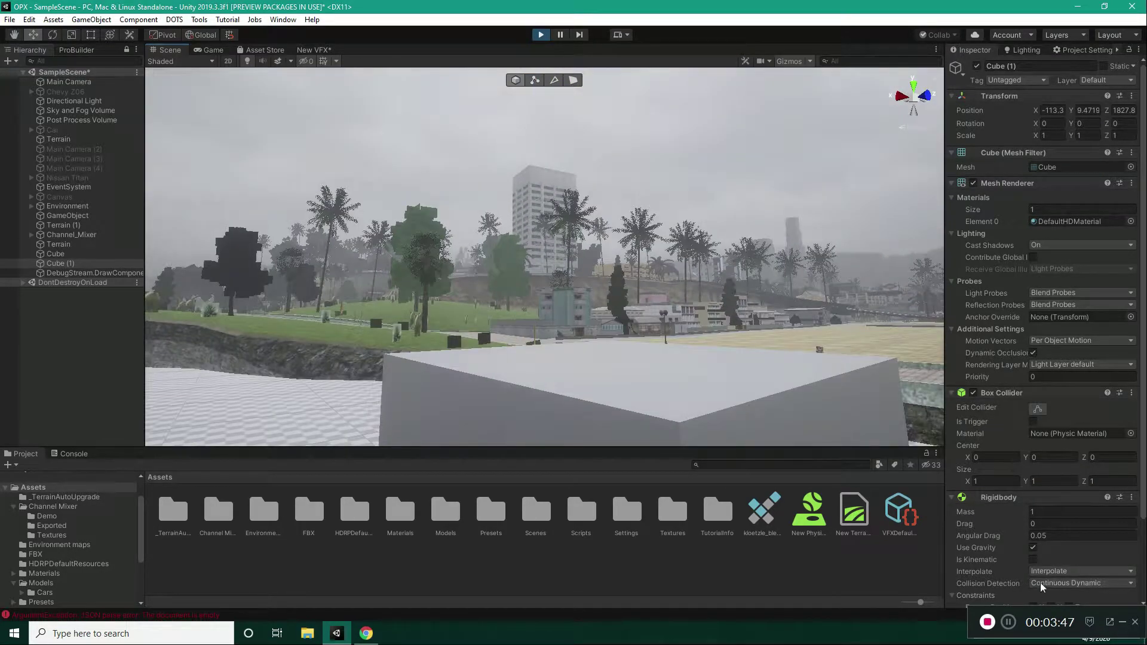
click(1033, 547)
right_drag(715, 382, 573, 285)
key(w)
key(e)
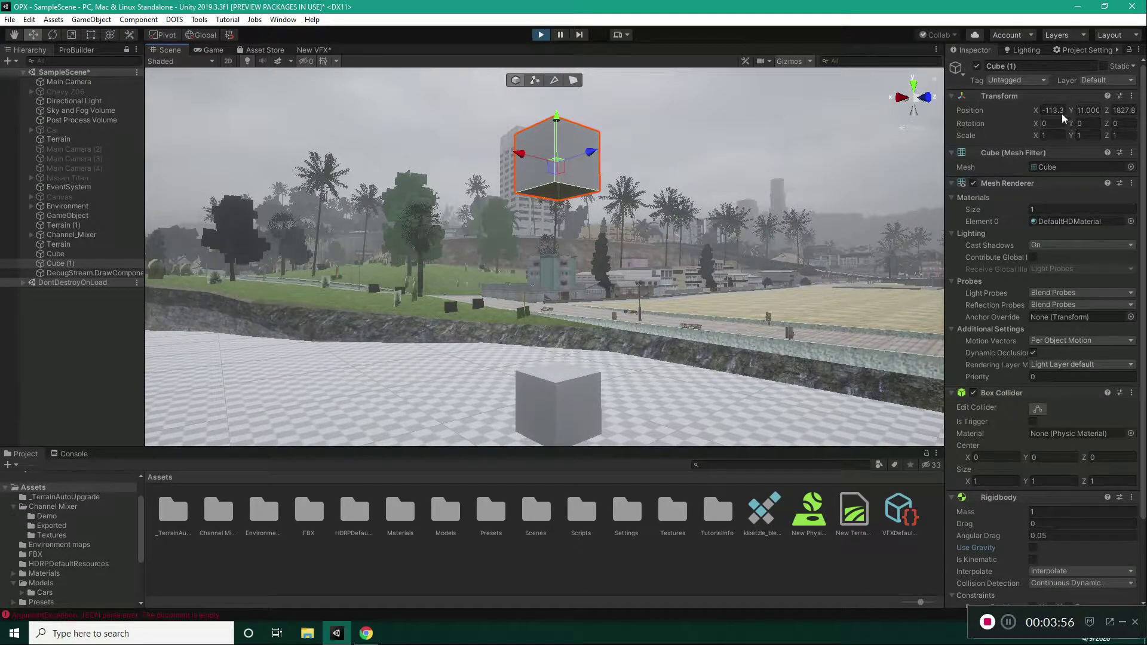
Step: Compare the Position Y values of the lower and upper cubes and examine the gap between their joint anchor points
click(577, 413)
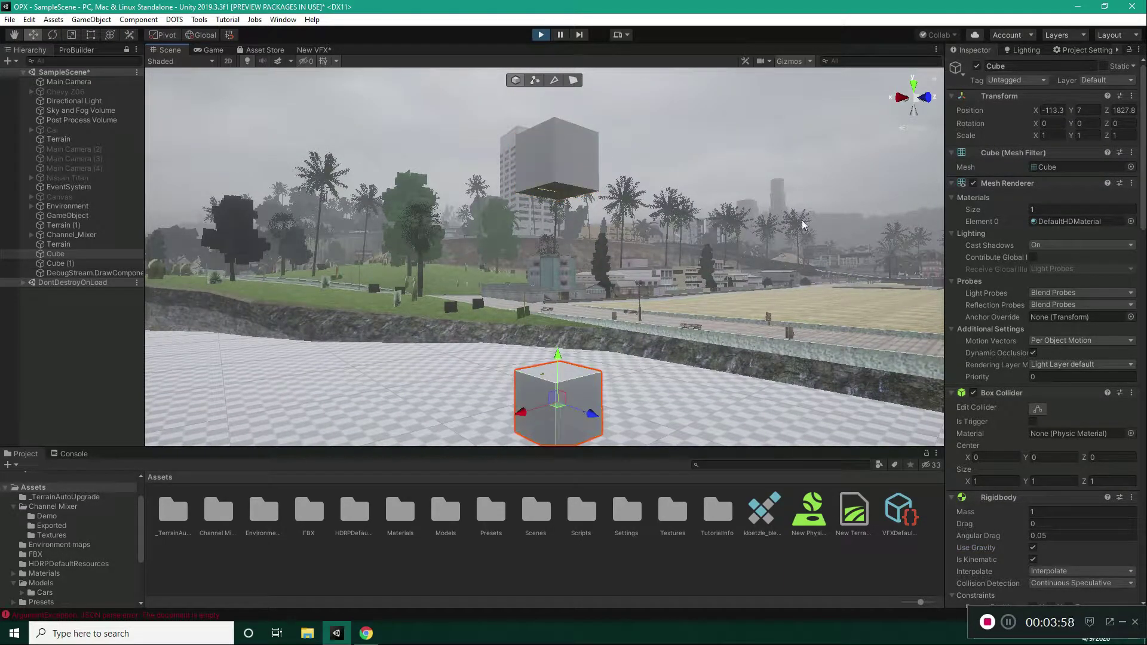
click(560, 178)
scroll(571, 260, up, 3)
click(566, 371)
right_drag(571, 236, 561, 197)
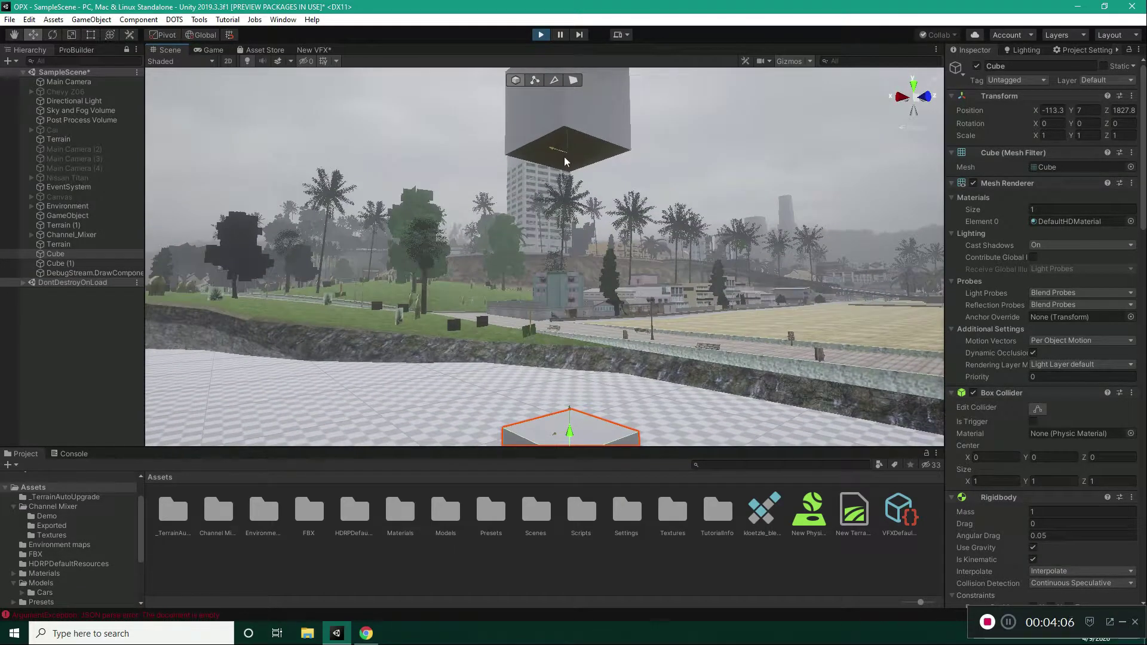
right_drag(625, 377, 644, 351)
scroll(644, 351, up, 3)
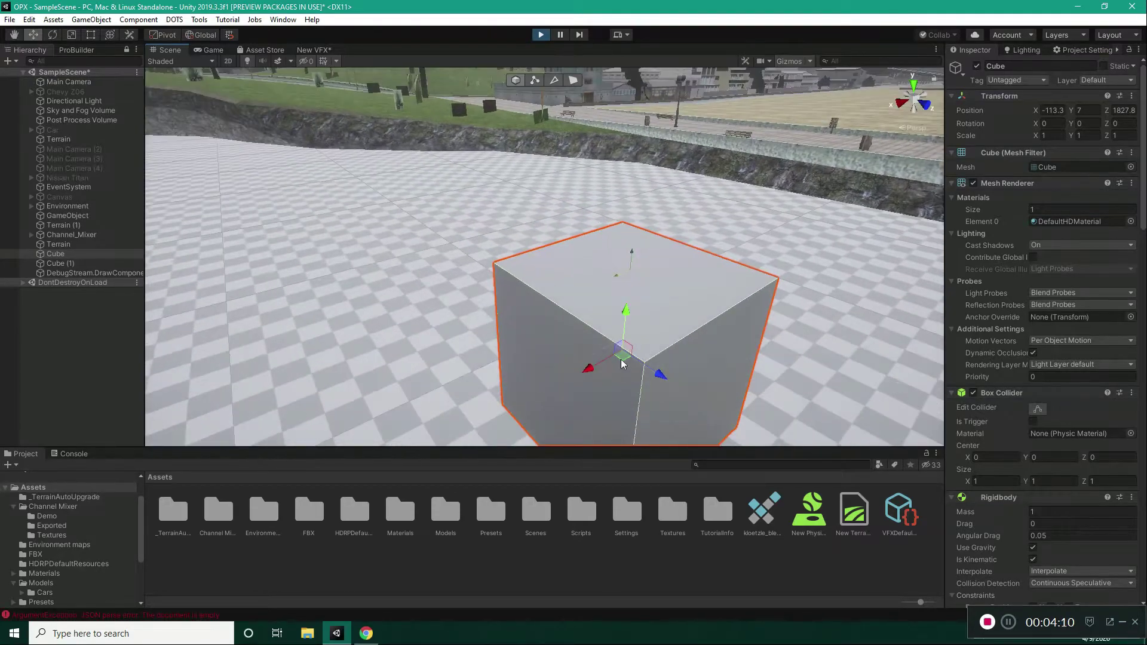
right_drag(647, 268, 611, 120)
alt+drag(591, 137, 585, 203)
right_drag(586, 207, 603, 332)
key(s)
click(1007, 622)
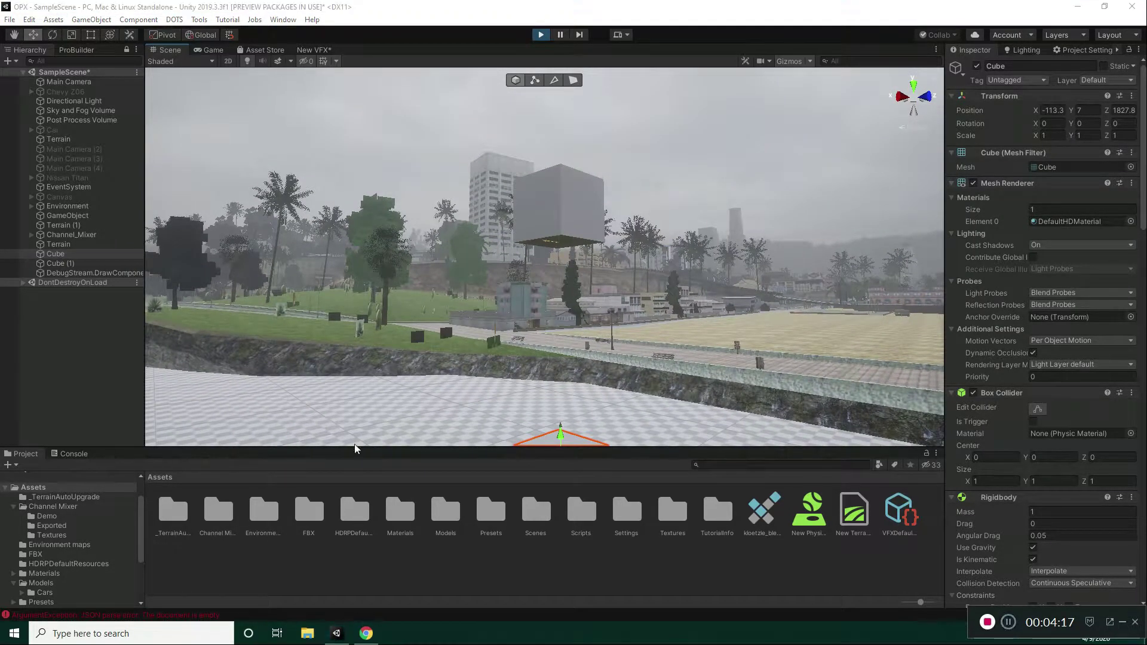
Step: Set X Motion of the lower cube's Configurable Joint to Free
drag(1142, 169, 1141, 265)
right_drag(590, 278, 587, 364)
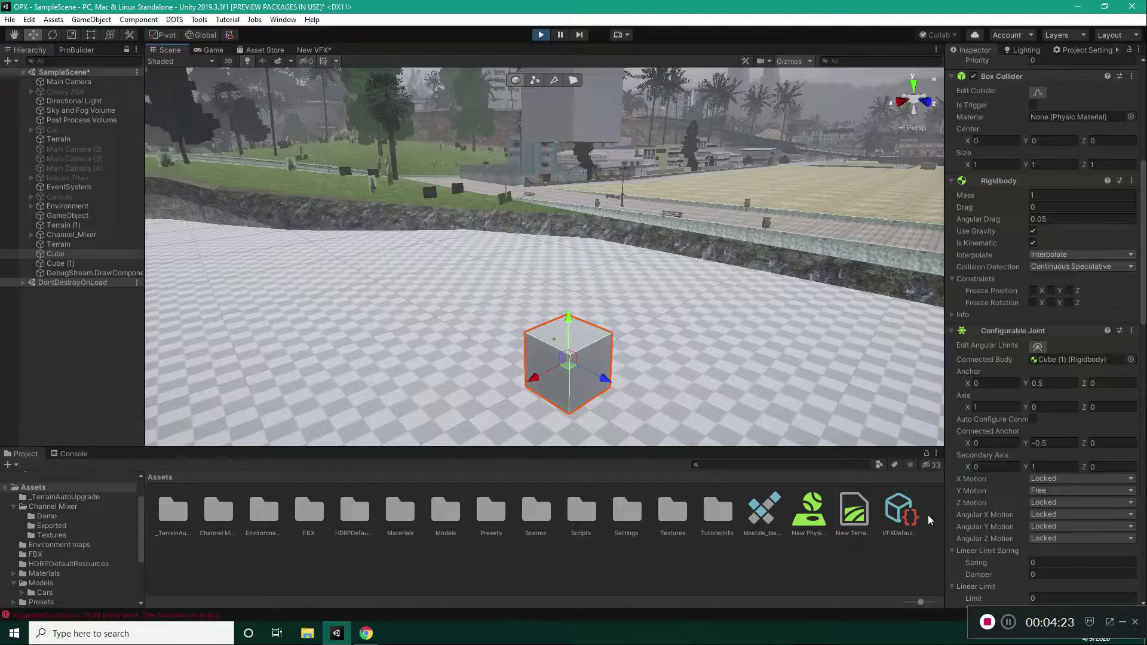
click(1044, 485)
click(1066, 499)
scroll(1045, 340, down, 15)
scroll(1118, 453, down, 3)
scroll(1051, 322, up, 19)
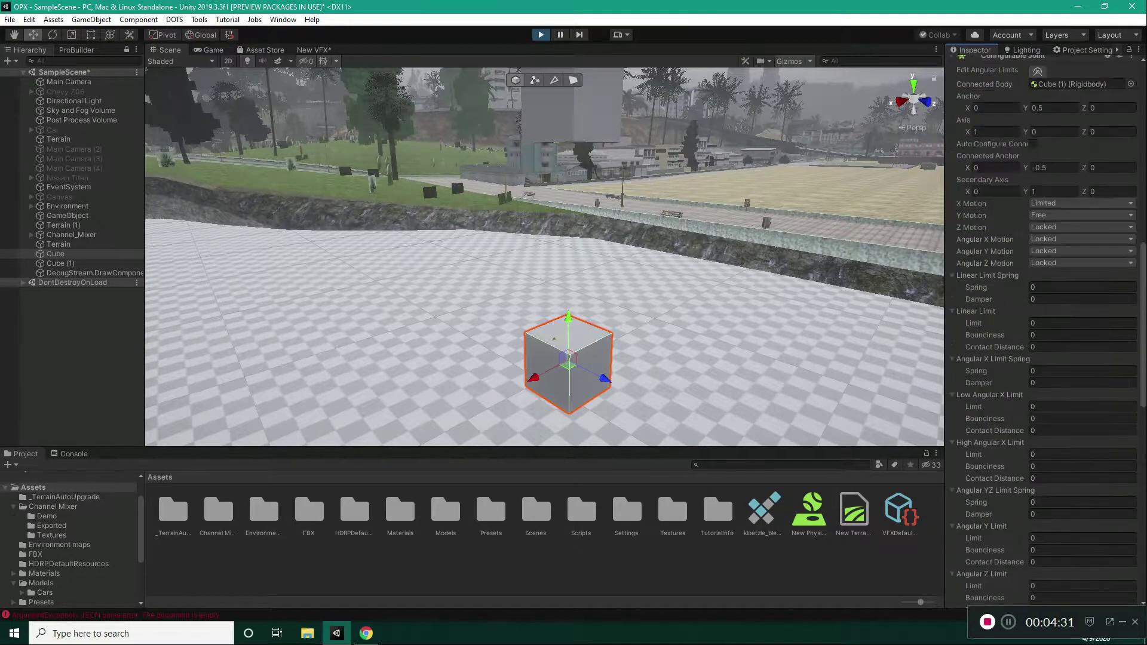
click(1075, 319)
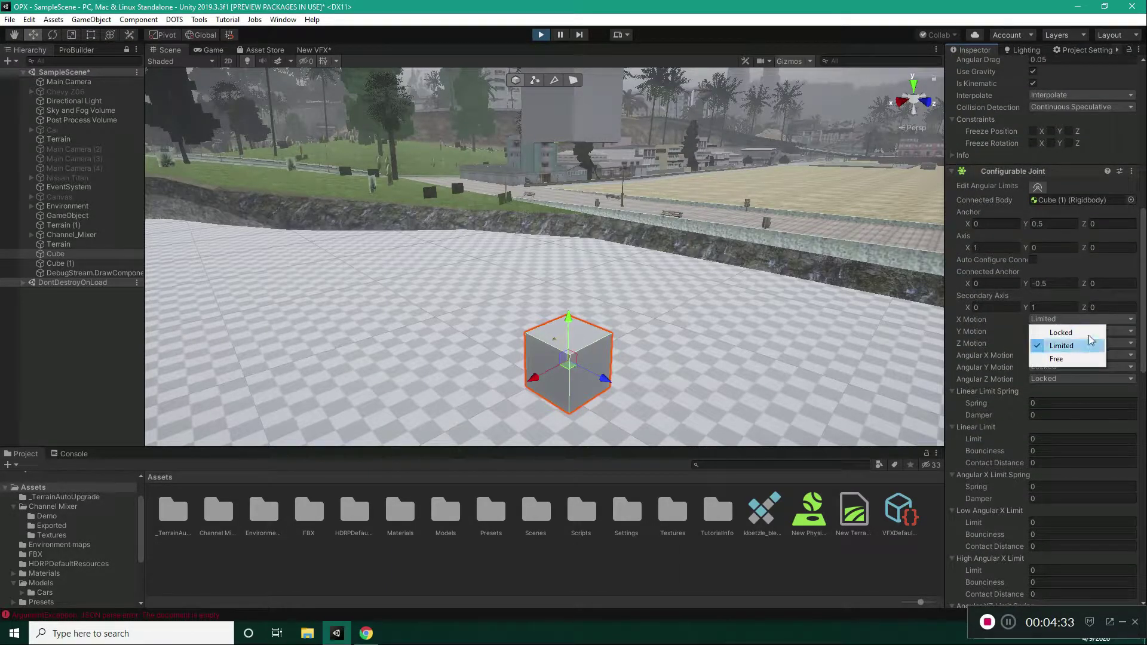
click(1060, 358)
Step: Set the joint's Target Position X to 5, with an X Drive Position Spring of 2.76 and Position Damper of 1.05
scroll(1135, 442, down, 17)
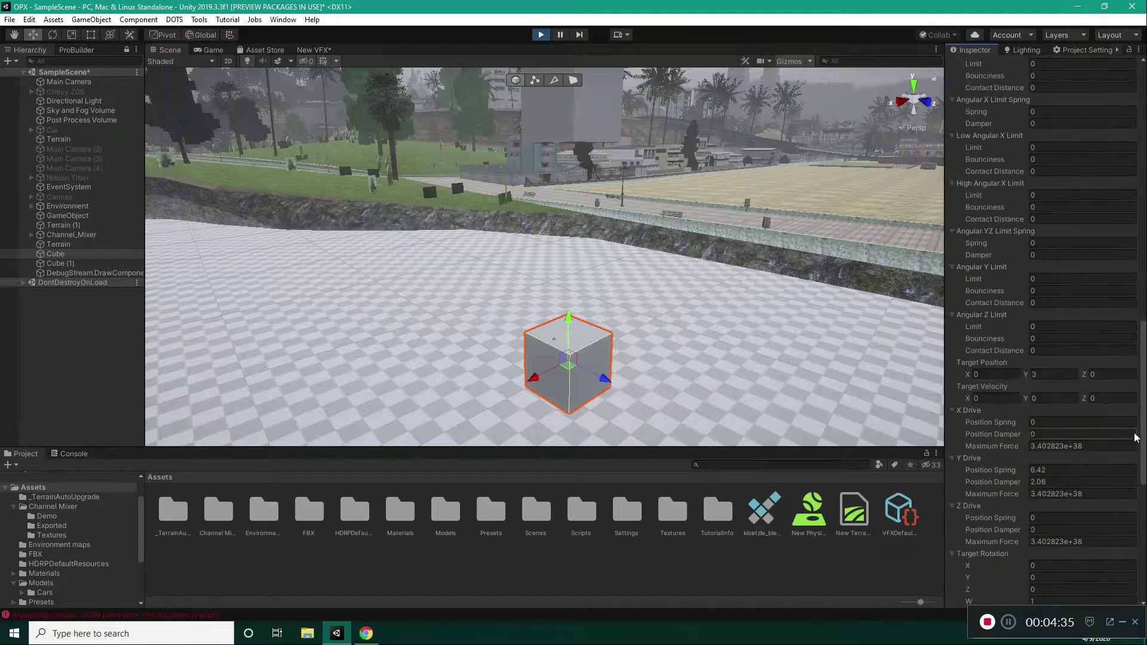
scroll(1136, 446, down, 1)
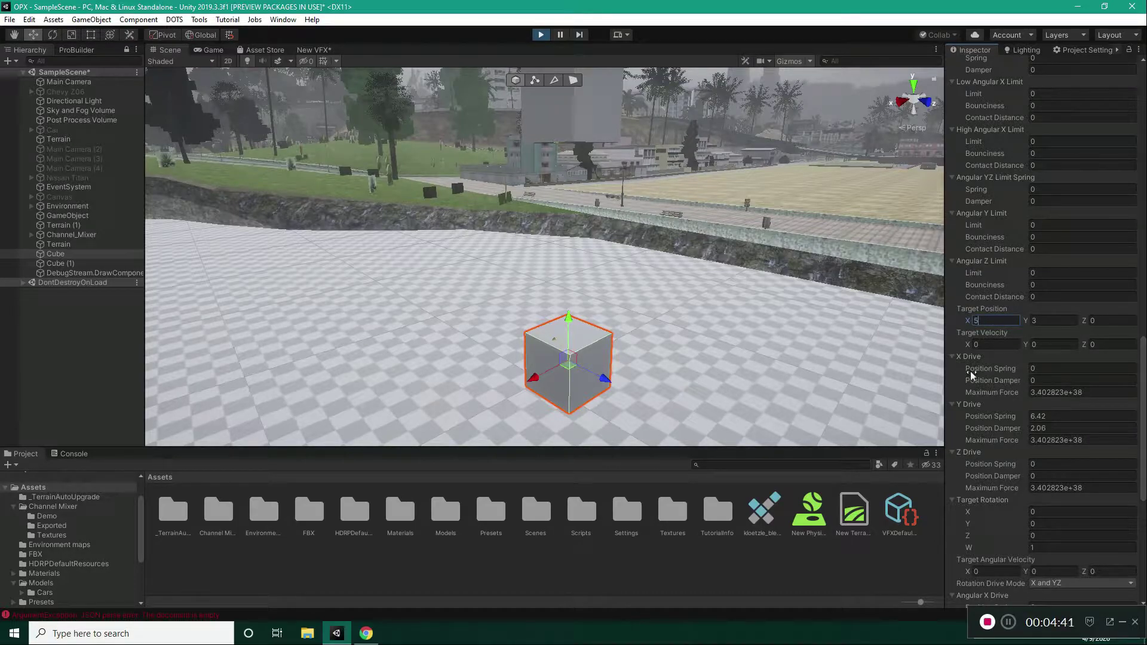
drag(976, 368, 1001, 368)
right_drag(627, 279, 491, 320)
key(s)
drag(987, 371, 1015, 381)
mouse_move(537, 293)
right_down()
mouse_move(487, 289)
mouse_move(504, 295)
mouse_move(512, 276)
mouse_move(588, 288)
mouse_move(563, 276)
mouse_move(538, 291)
right_up()
alt+drag(471, 266, 533, 260)
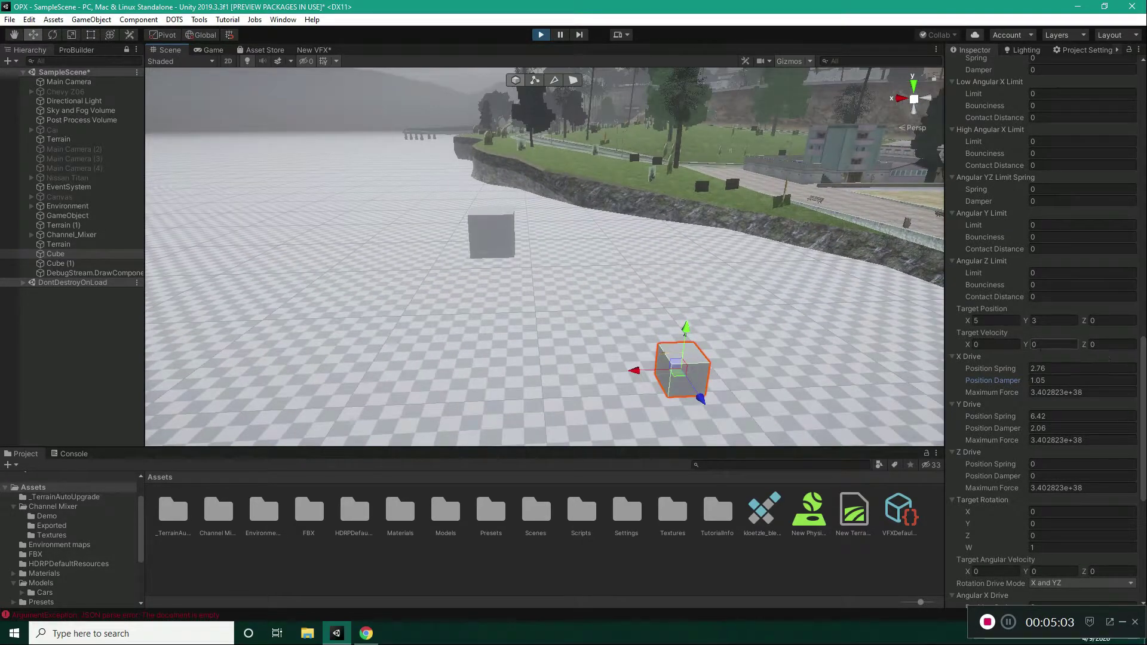
Step: Reset the joint's Target Position X and the X Drive's Position Spring and Position Damper to 0
click(996, 321)
text(0)
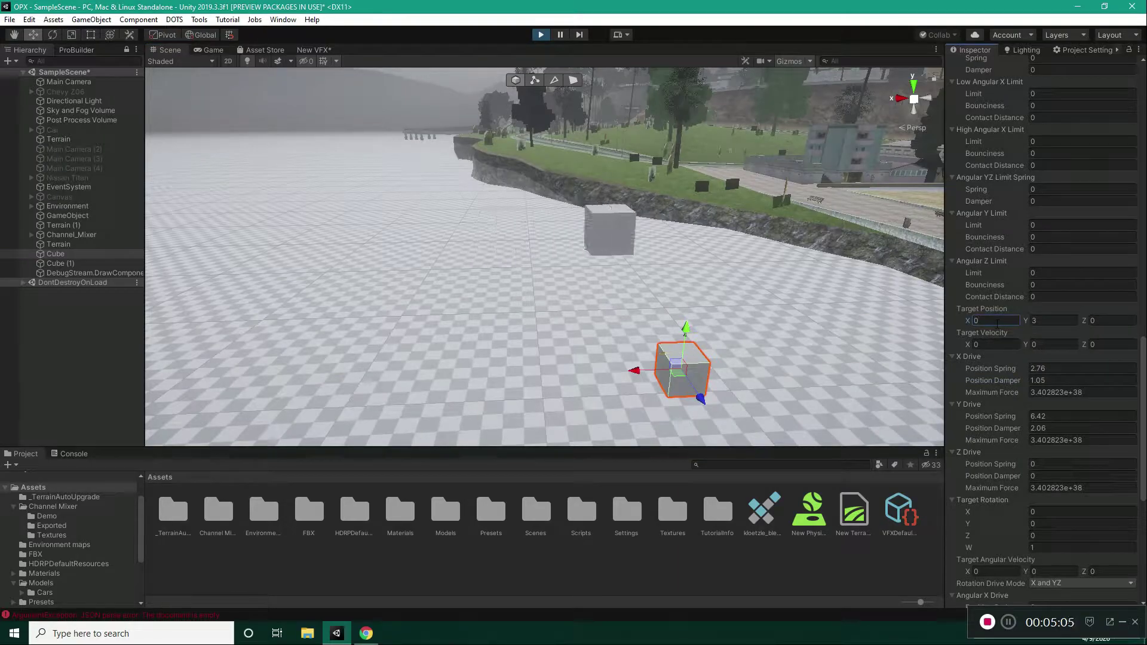
click(1077, 367)
text(0)
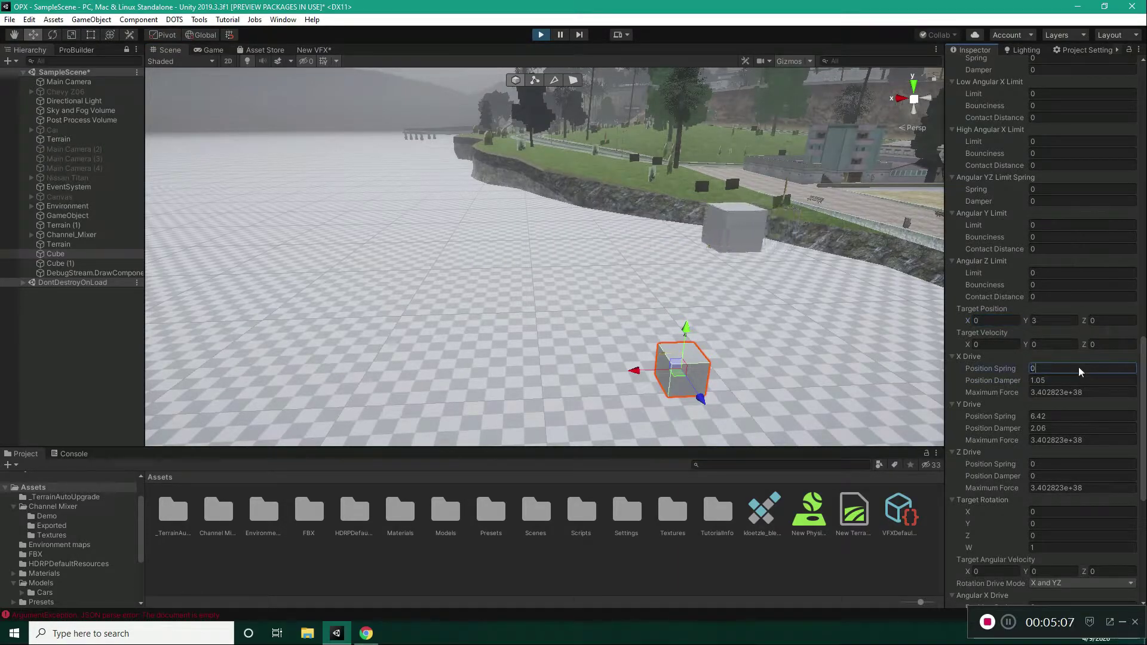
click(1065, 380)
Step: Set X Motion of the lower cube's Configurable Joint back to Locked
scroll(1065, 380, up, 10)
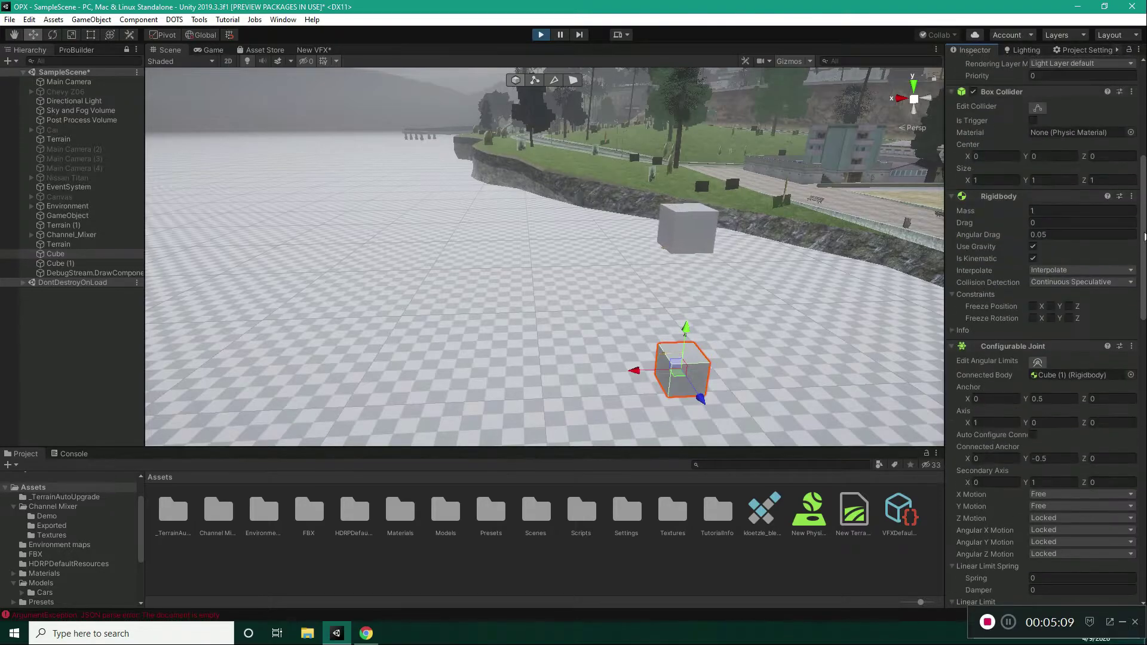
click(1055, 361)
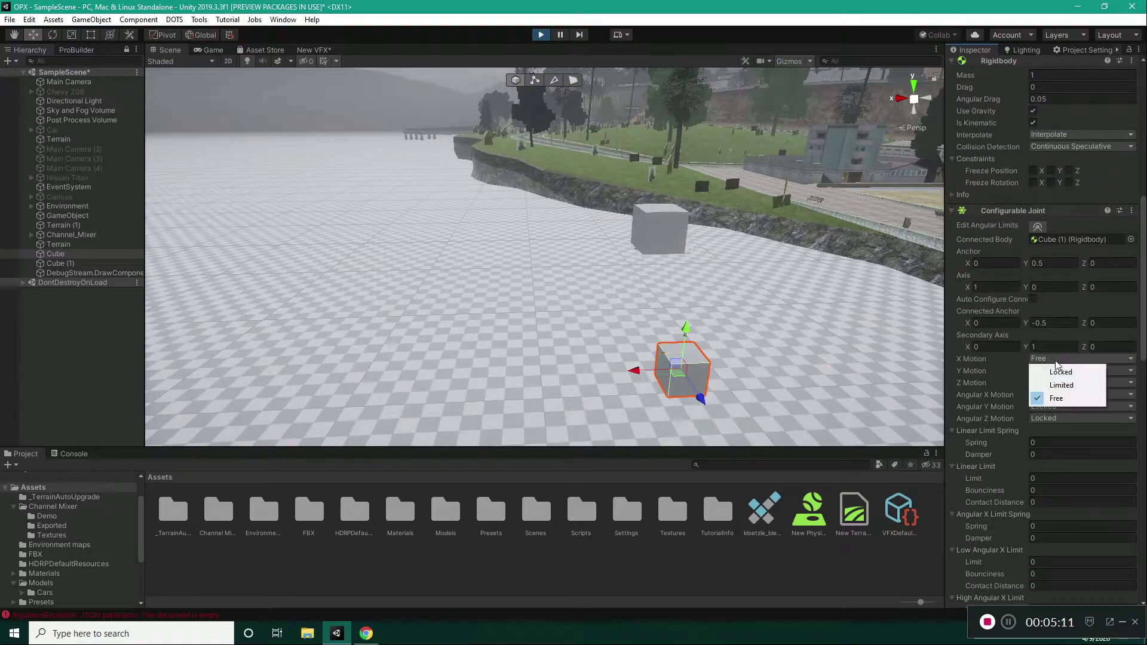
click(1056, 369)
Step: Set the joint's Target Position Y to 1 and view the gap between the two cubes up close
scroll(1129, 333, down, 15)
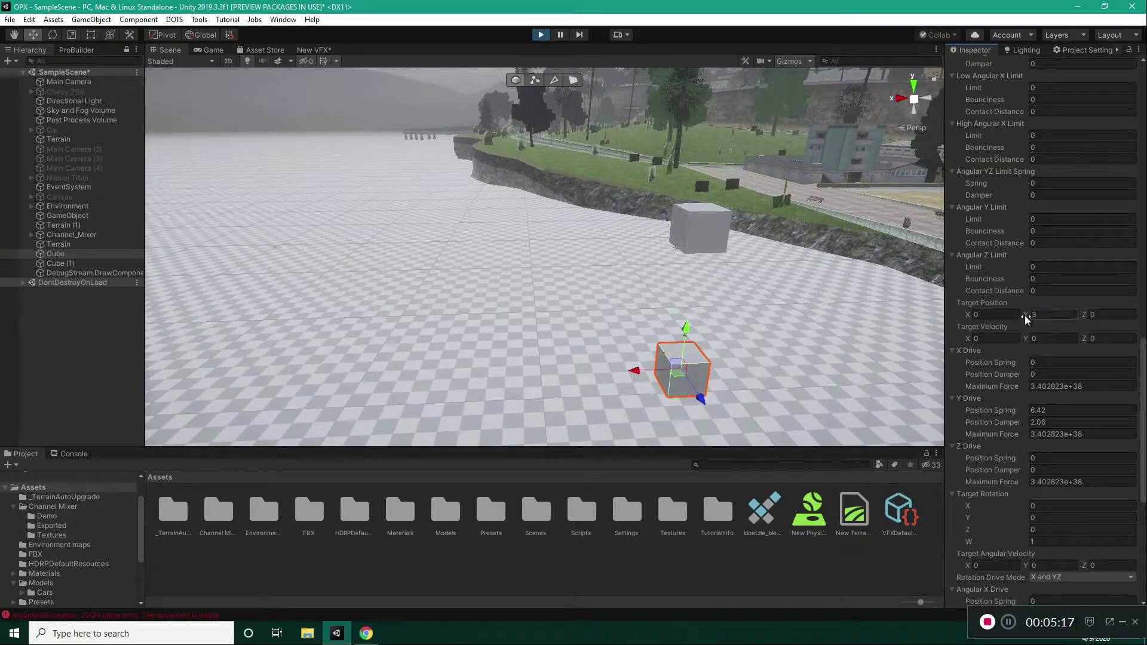
drag(1026, 320, 995, 327)
click(1064, 316)
text(1)
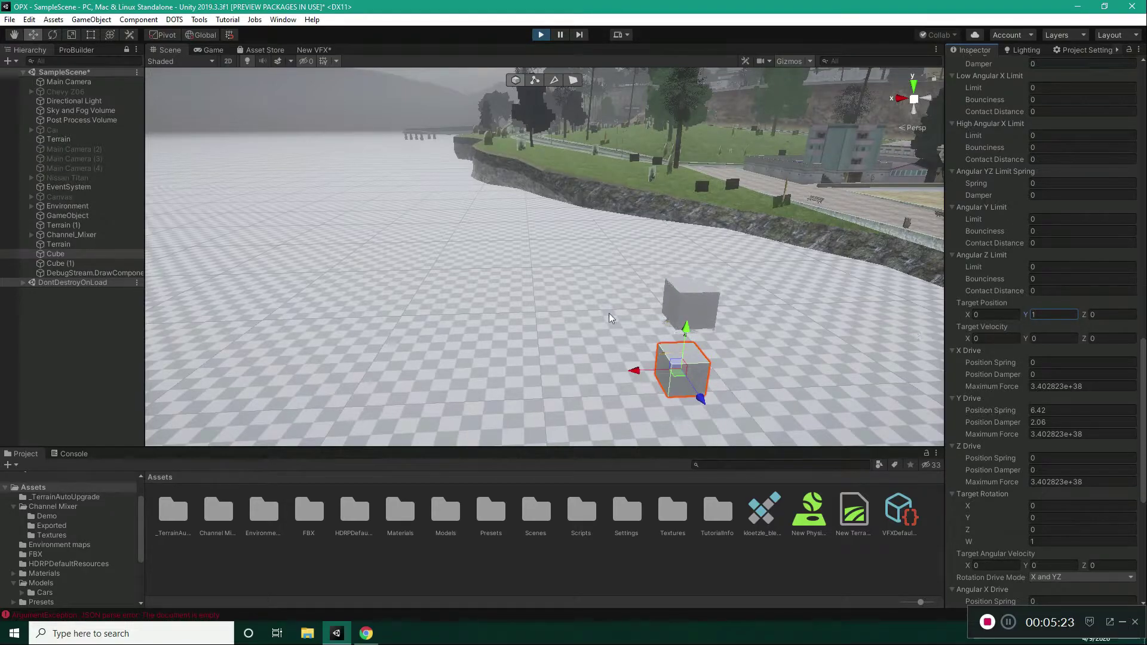
right_drag(610, 314, 694, 260)
key(w)
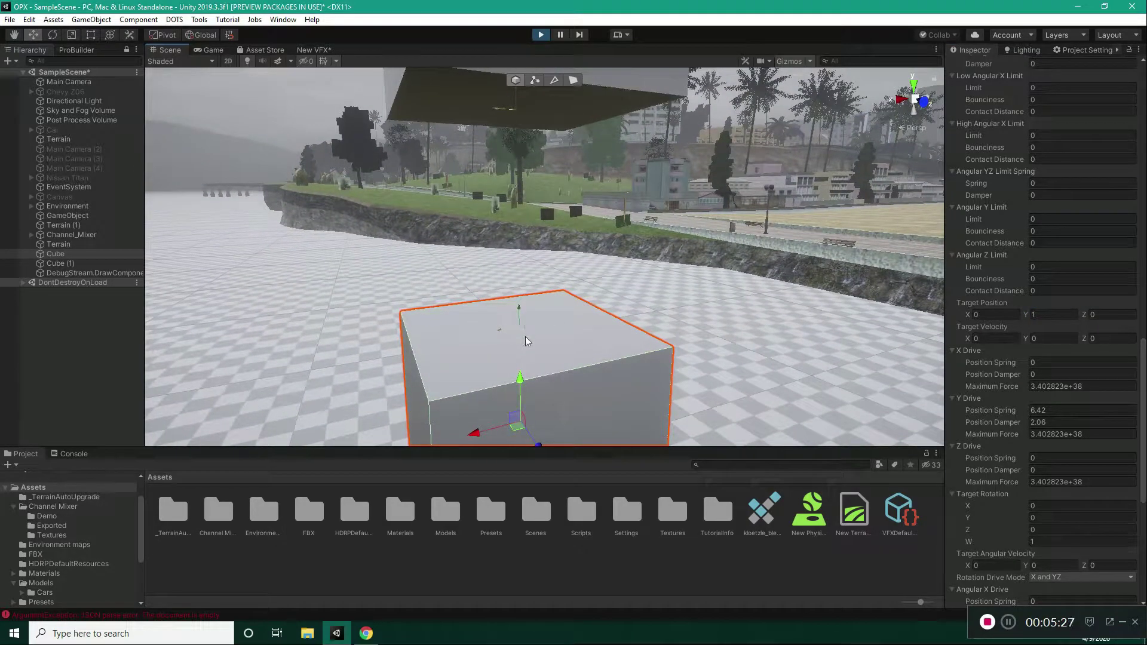
scroll(1072, 238, up, 10)
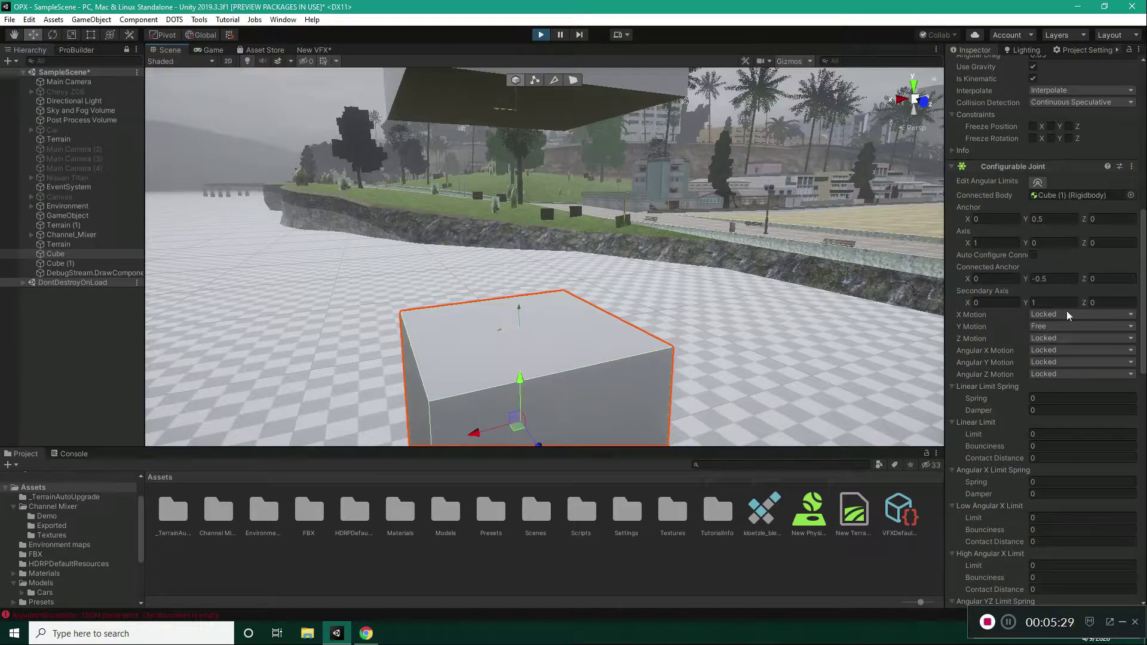
Step: Test the joint's Axis X at 4.36 and at -3.35, viewing the upper cube's position relative to the lower cube
scroll(1059, 270, up, 3)
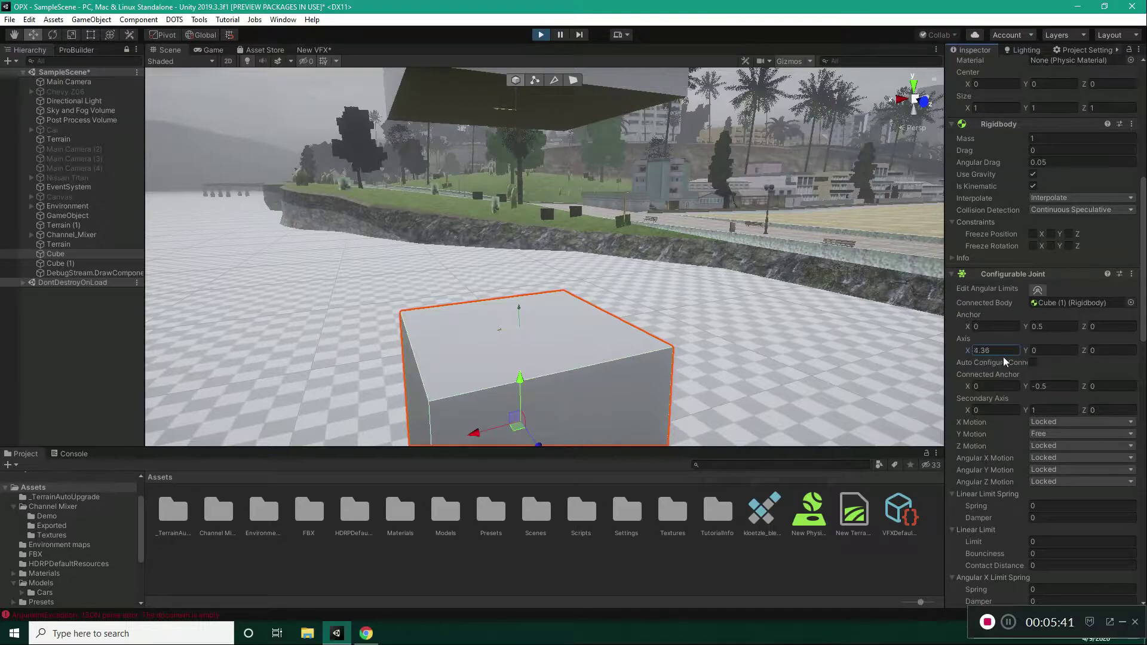
right_drag(573, 275, 542, 283)
drag(959, 351, 891, 354)
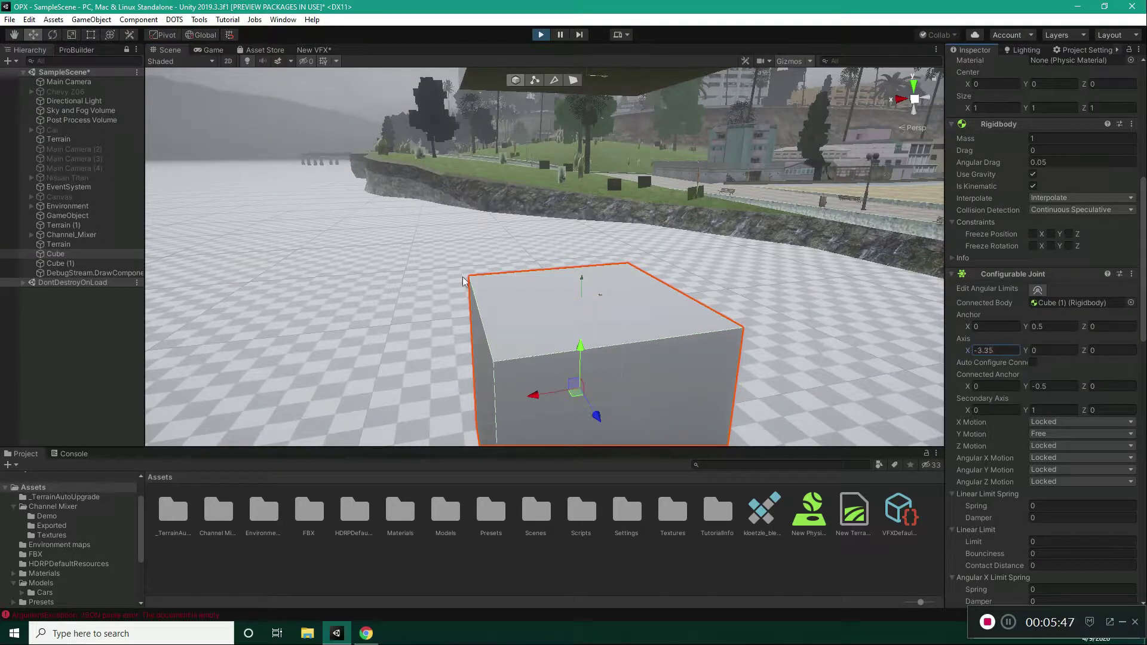
right_drag(584, 297, 599, 265)
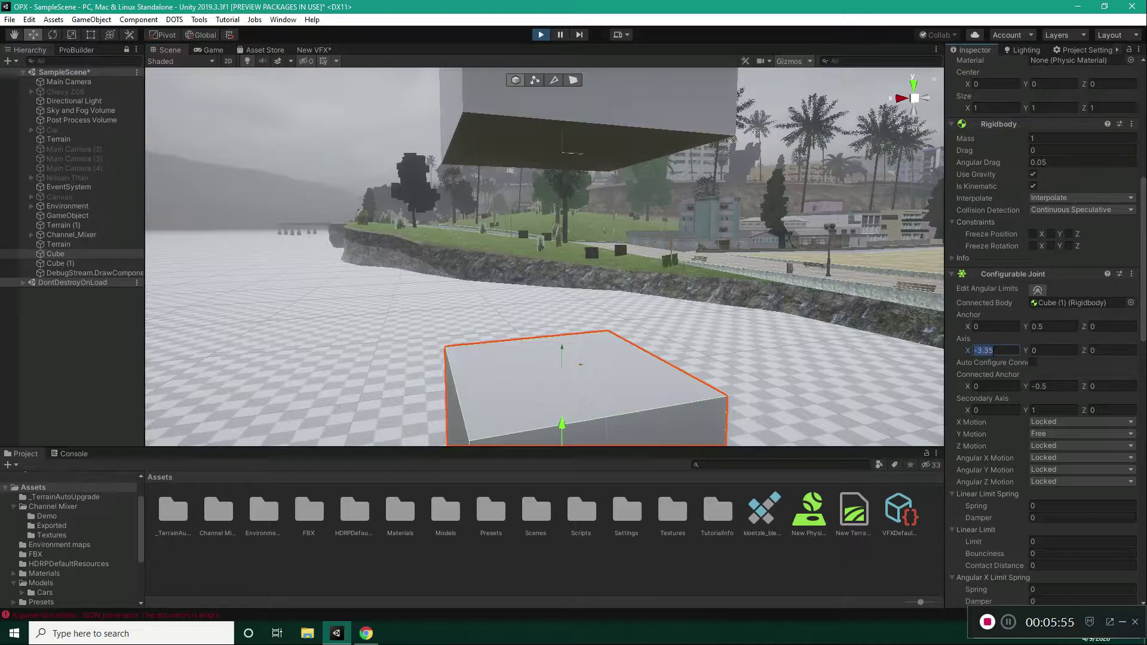
Step: Return the joint's Axis X to 1 and examine both cubes from several angles
mouse_move(466, 312)
alt+mouse_down()
mouse_move(460, 328)
mouse_move(455, 318)
alt+mouse_up()
right_drag(455, 319, 453, 319)
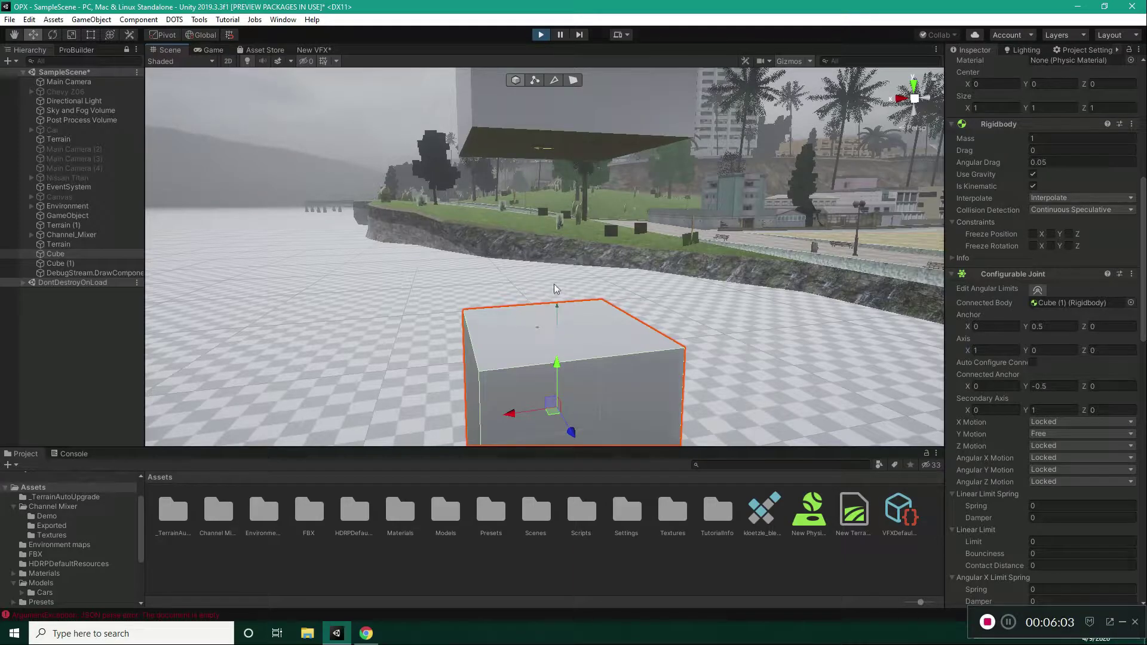
alt+drag(554, 289, 574, 303)
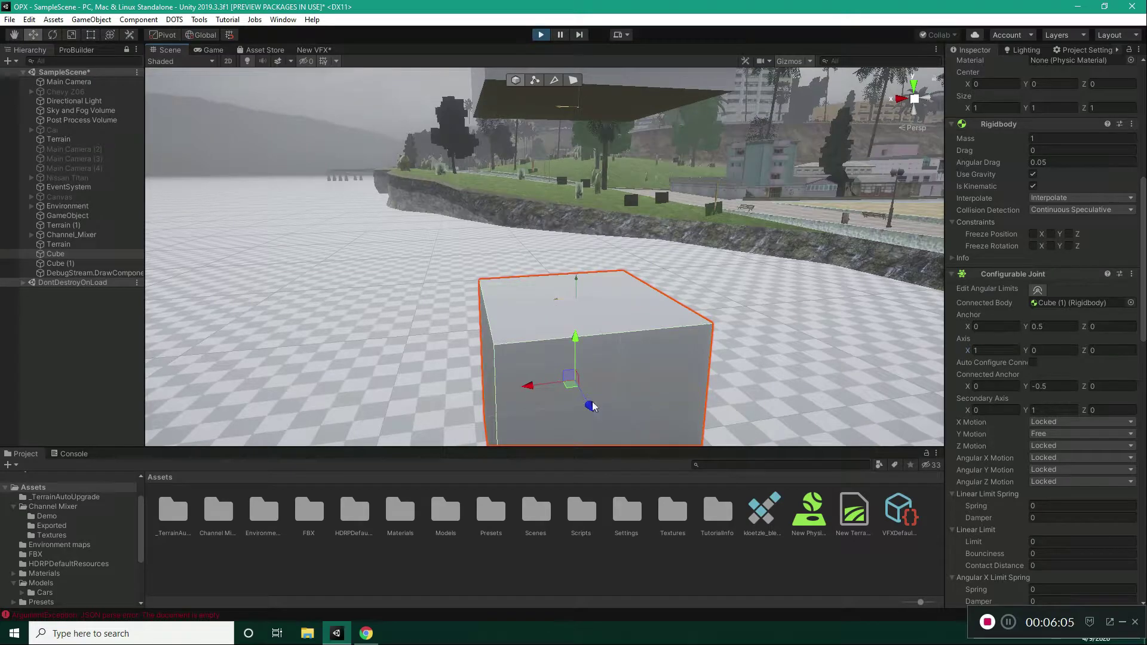
key(w)
right_drag(579, 301, 587, 350)
alt+drag(574, 353, 591, 186)
Step: Set the joint's Axis Y to 0.54 and then to 1, and inspect the axis gizmo on the lower cube
click(1026, 354)
text(0.54)
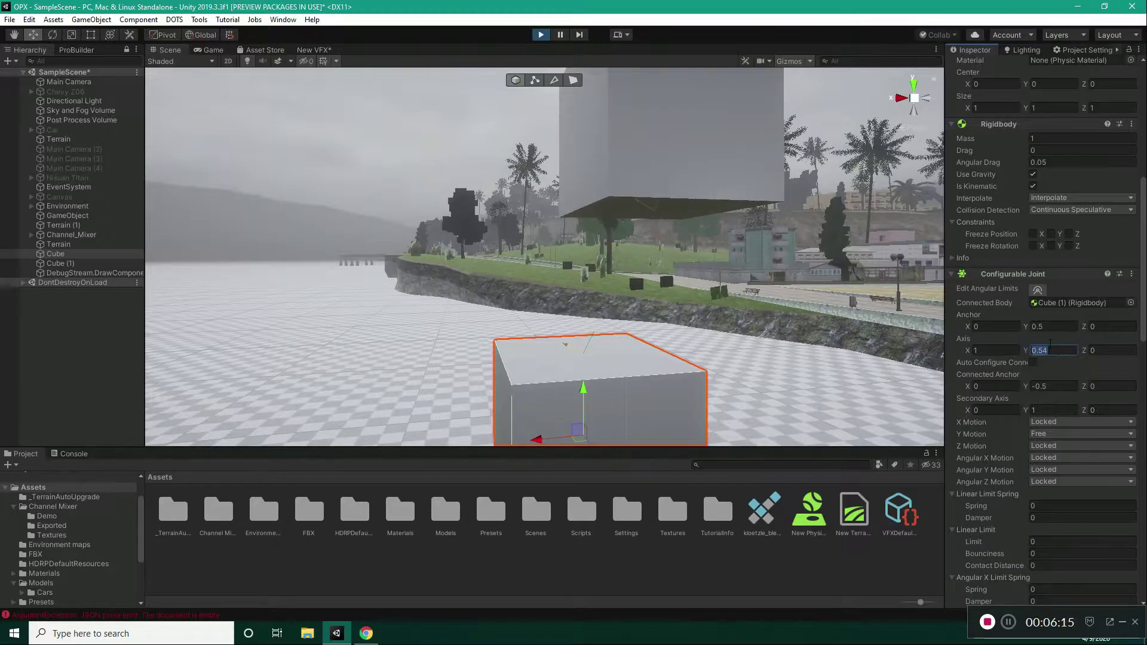
text(1)
alt+drag(645, 356, 870, 307)
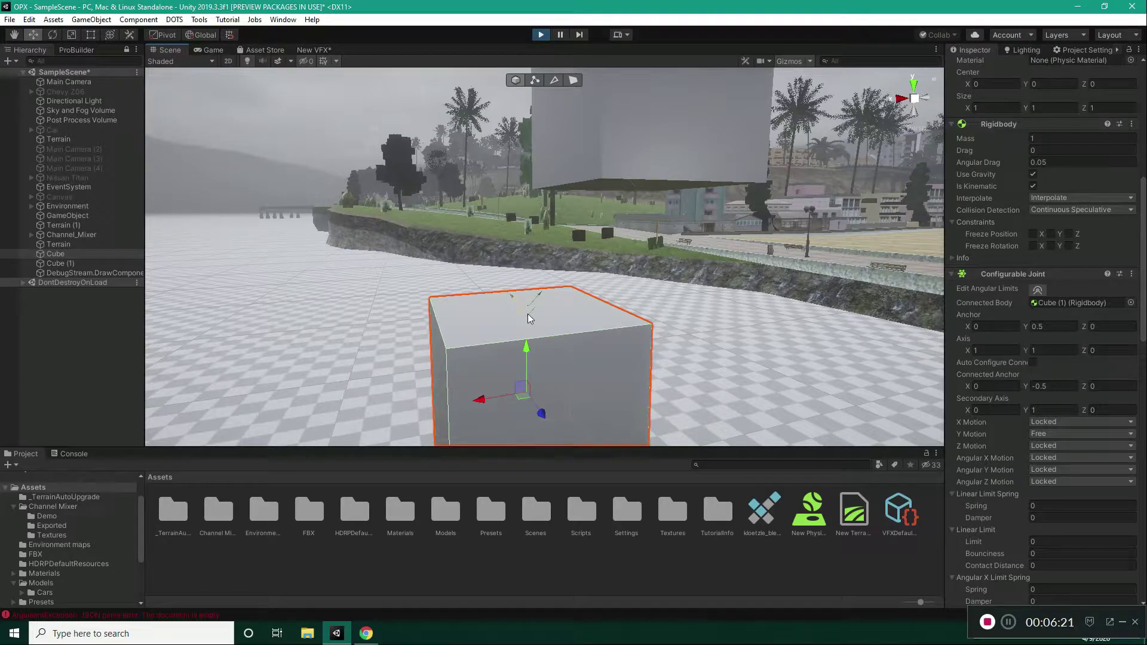
key(w)
right_drag(565, 317, 548, 324)
key(s)
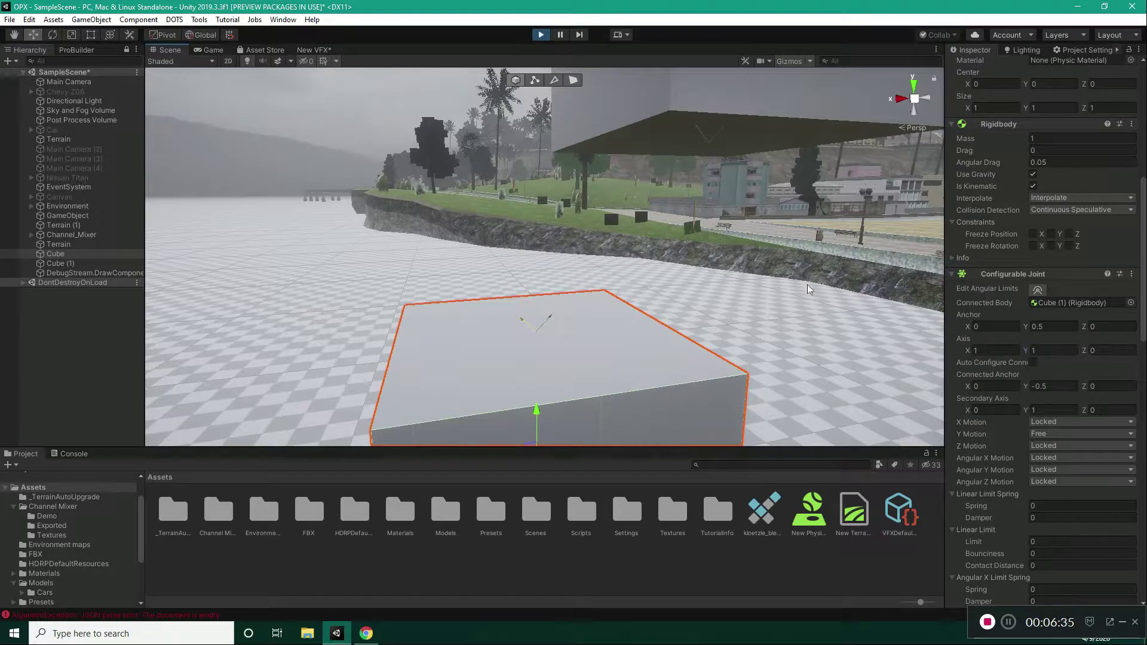
Step: Raise the joint's Axis X to 3.34 and view the upper cube's offset from near and far
drag(965, 351, 994, 353)
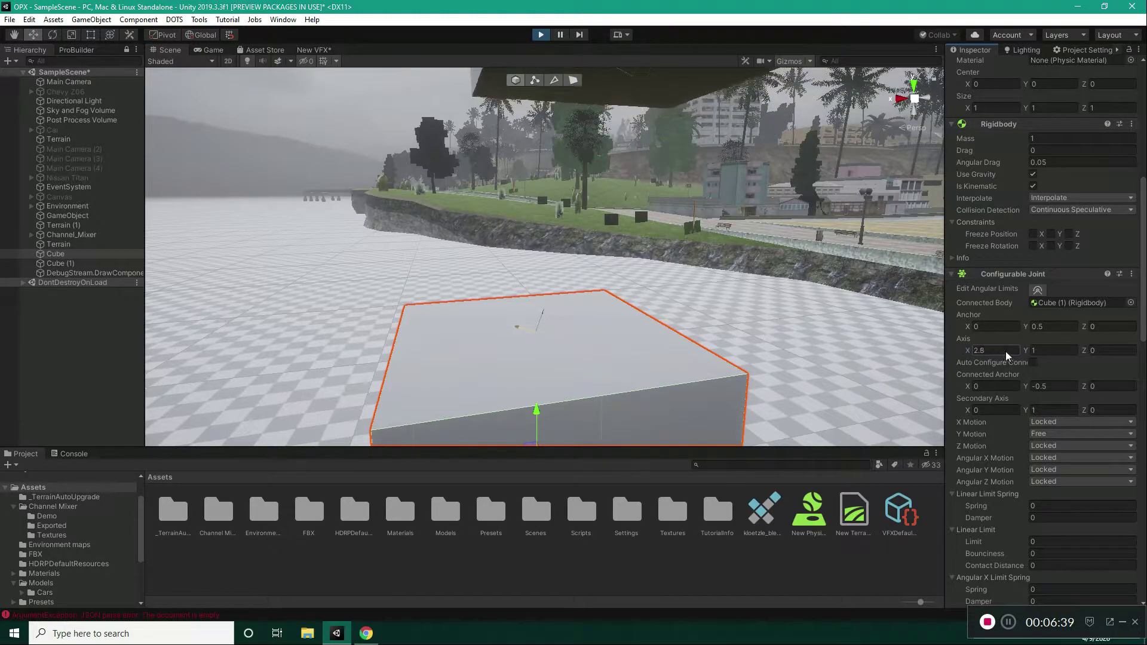
drag(1006, 352, 1016, 352)
right_drag(624, 294, 599, 258)
key(s)
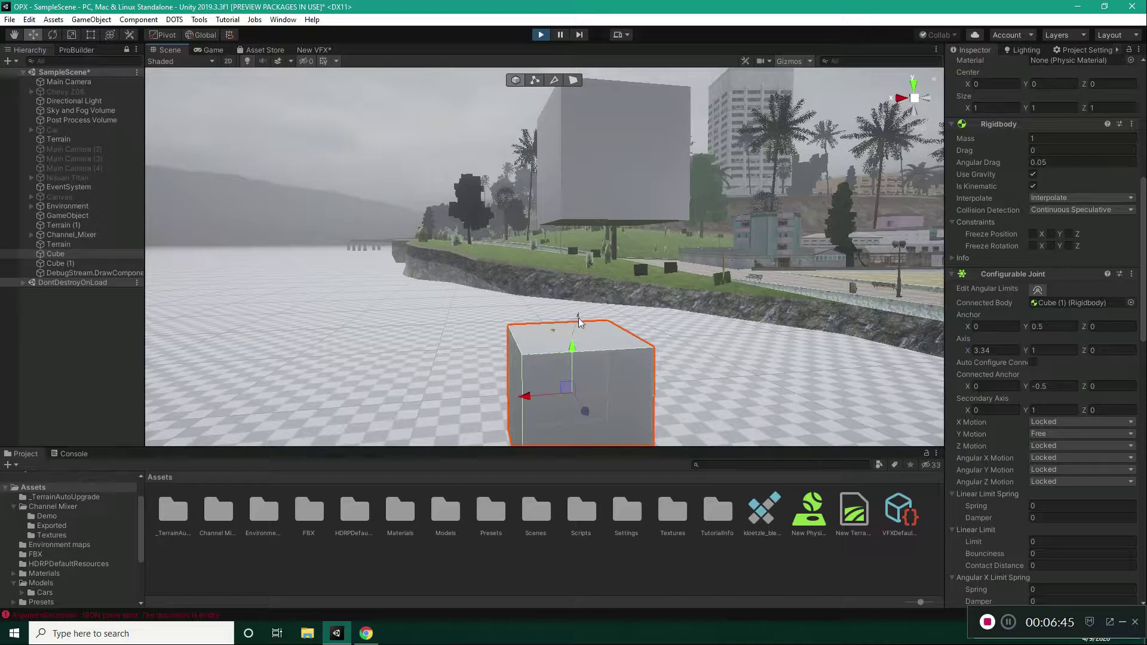
right_drag(584, 283, 591, 304)
key(w)
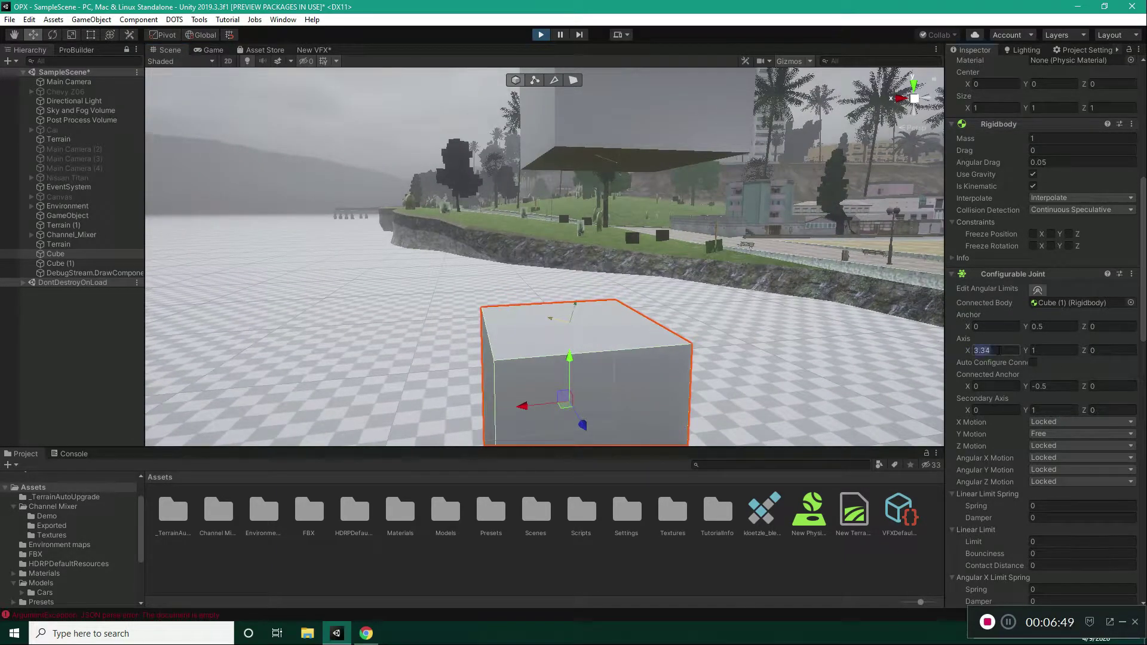
Step: Set the joint's Axis X back to 1, and test Axis Z at 1 before returning it to 0
text(1)
drag(1084, 351, 1105, 353)
text(1)
right_drag(541, 256, 569, 361)
right_drag(566, 312, 382, 149)
text(0)
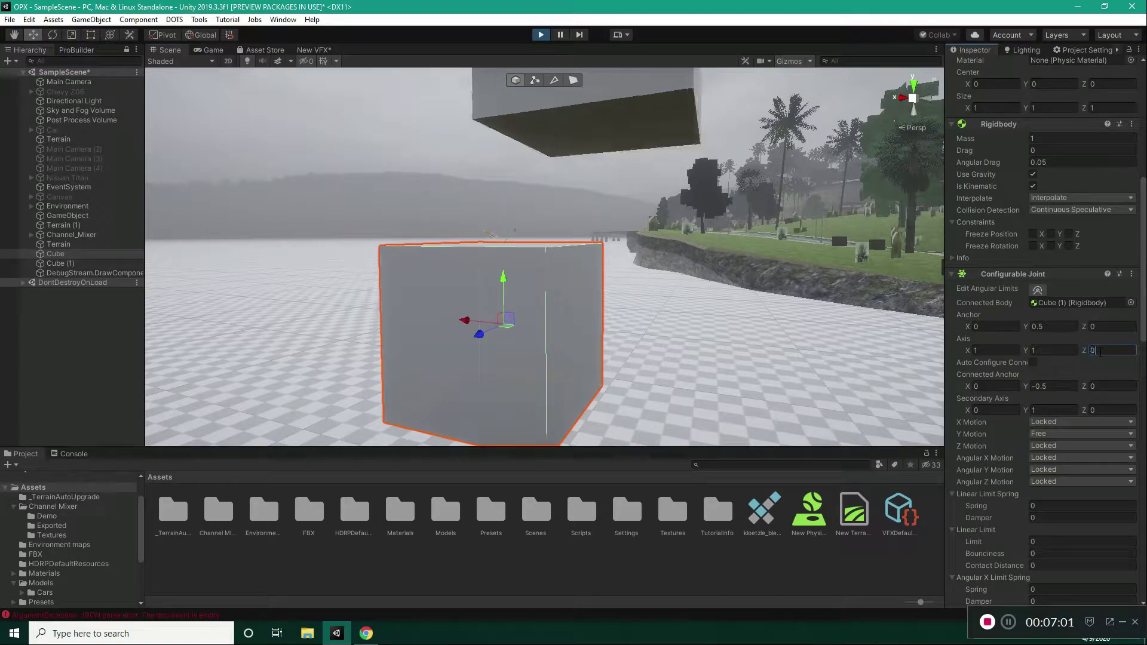
Step: Raise the joint's Axis Y to 21.32 and view the axis gizmo on the lower cube up close
drag(1025, 353, 1138, 380)
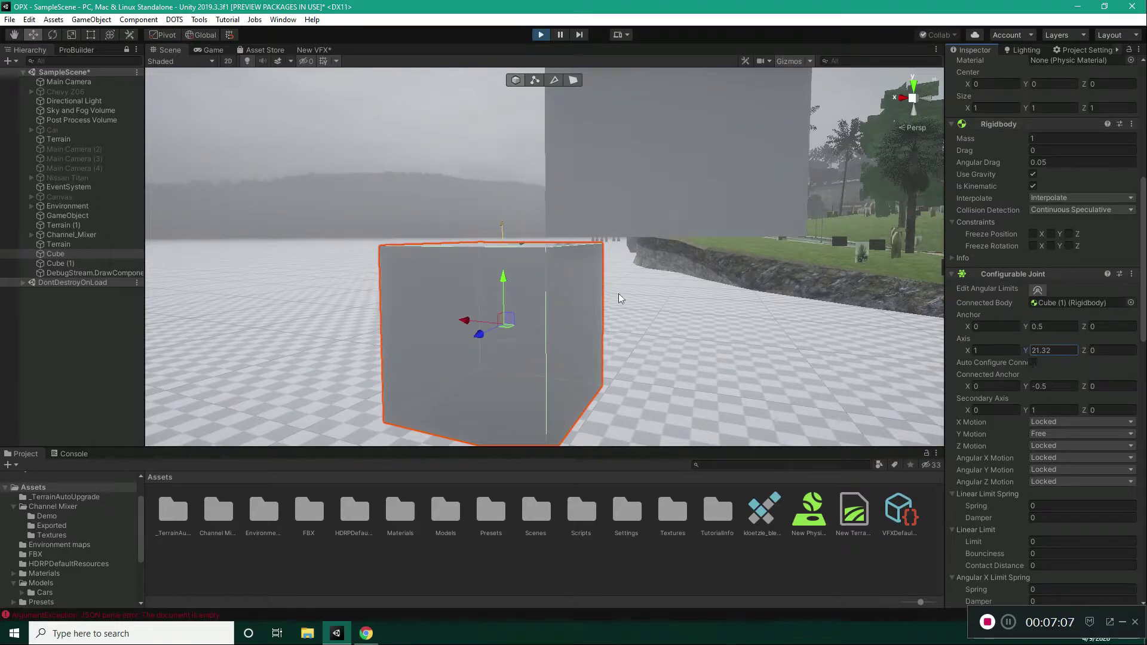
right_drag(555, 265, 484, 270)
key(w)
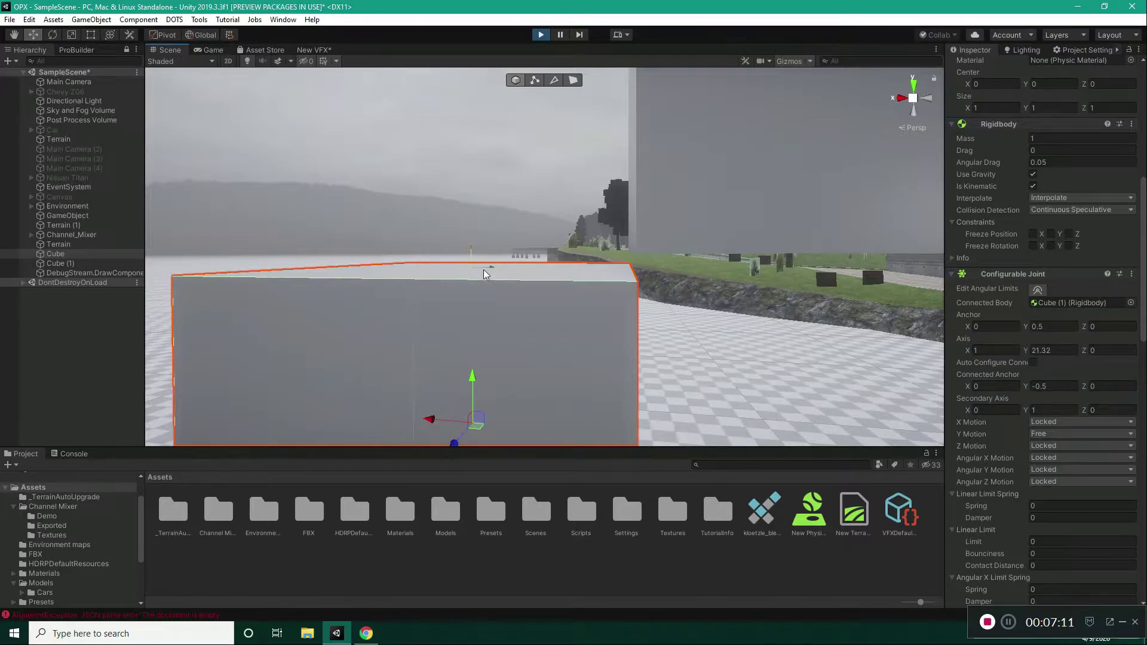
right_drag(482, 272, 620, 215)
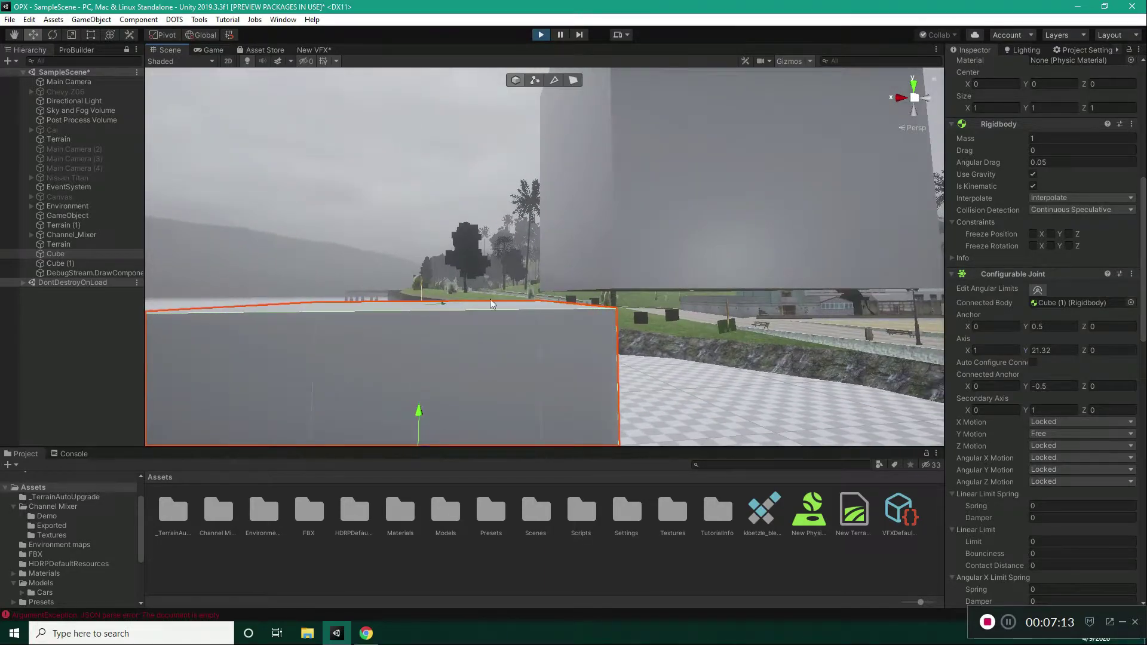
Step: Reset the joint's Axis Y to 0 and view both cubes from farther away
click(1058, 352)
text(0)
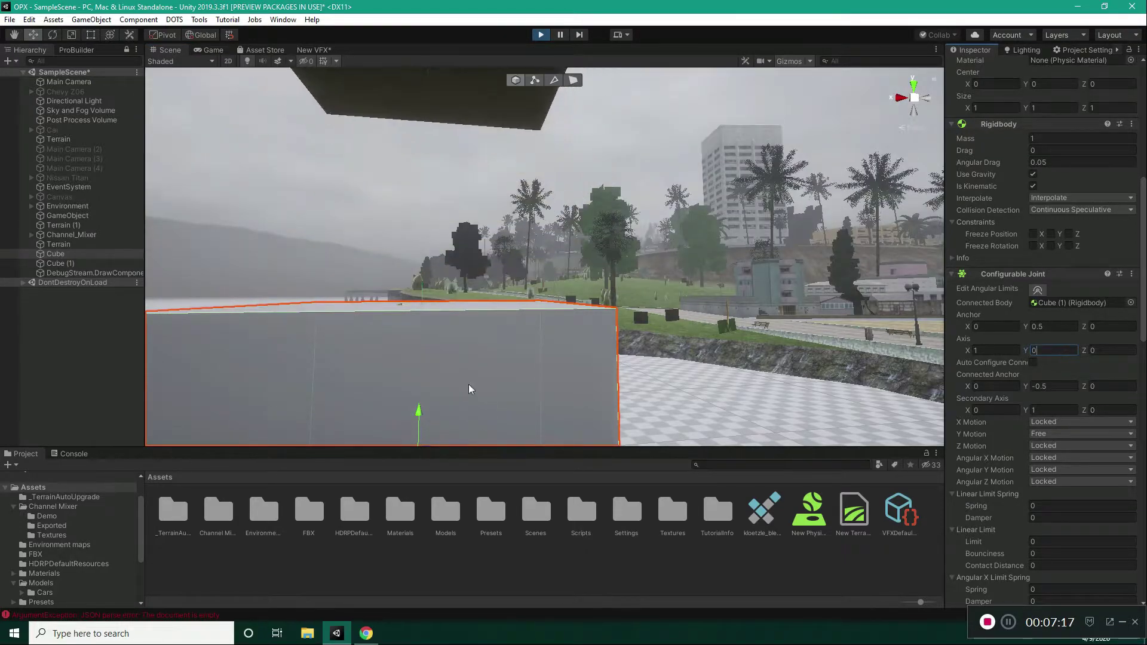
key(s)
right_drag(528, 292, 508, 317)
key(e)
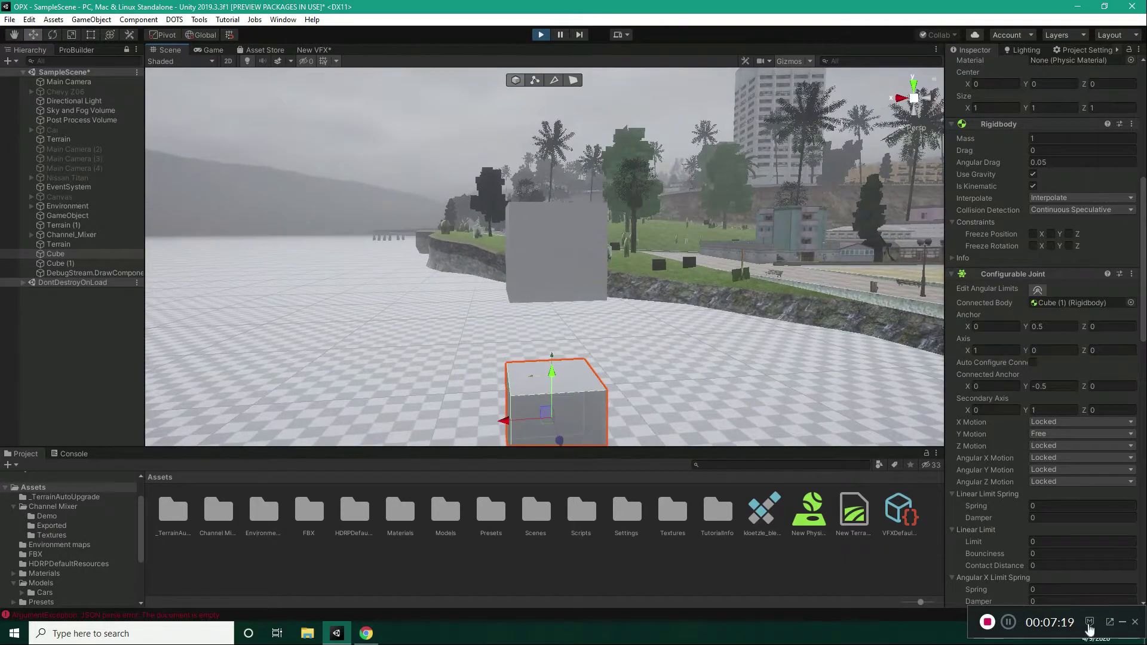
click(1017, 627)
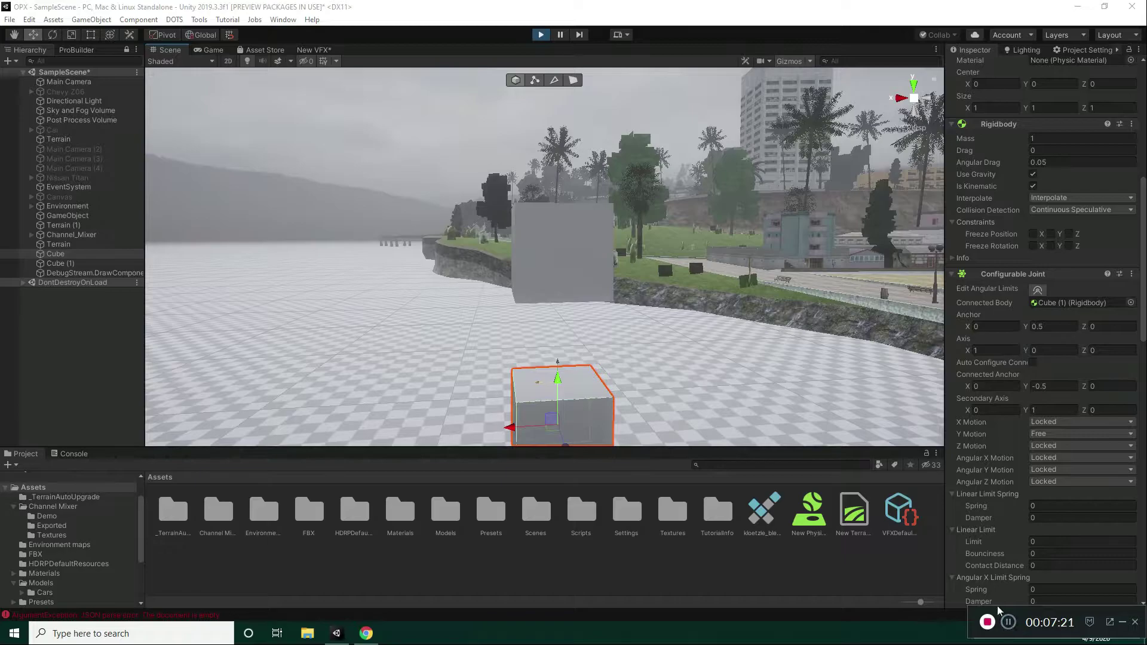
Step: Set Y Motion of the Configurable Joint to Limited and view the two cubes from above
click(1041, 432)
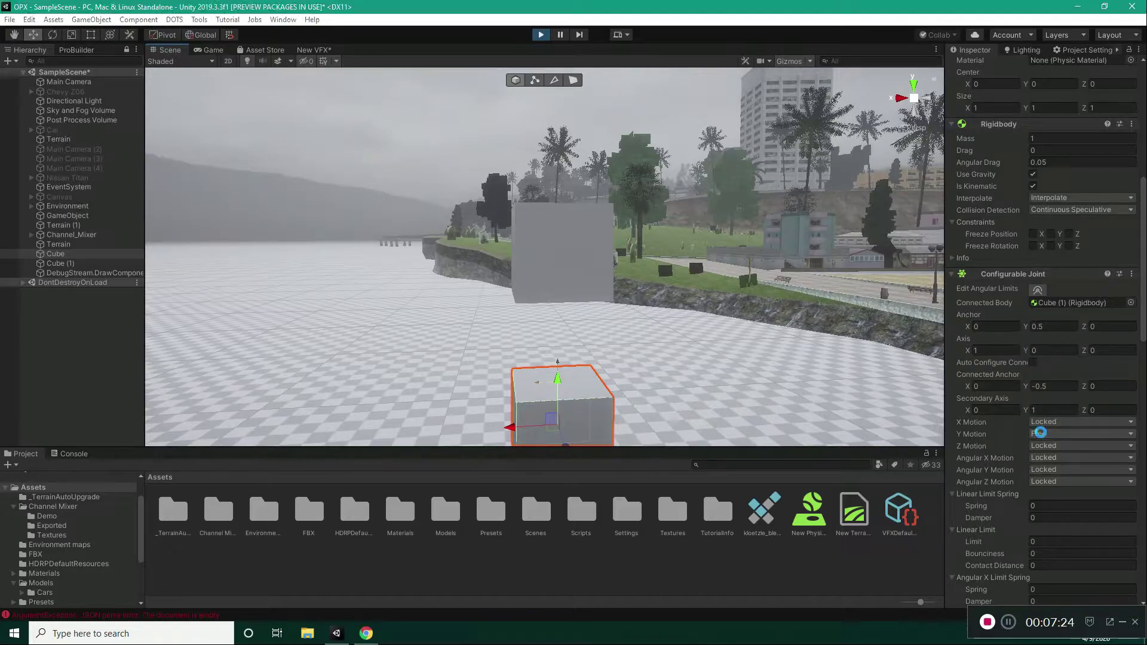
click(1080, 460)
right_drag(543, 293, 565, 345)
key(a)
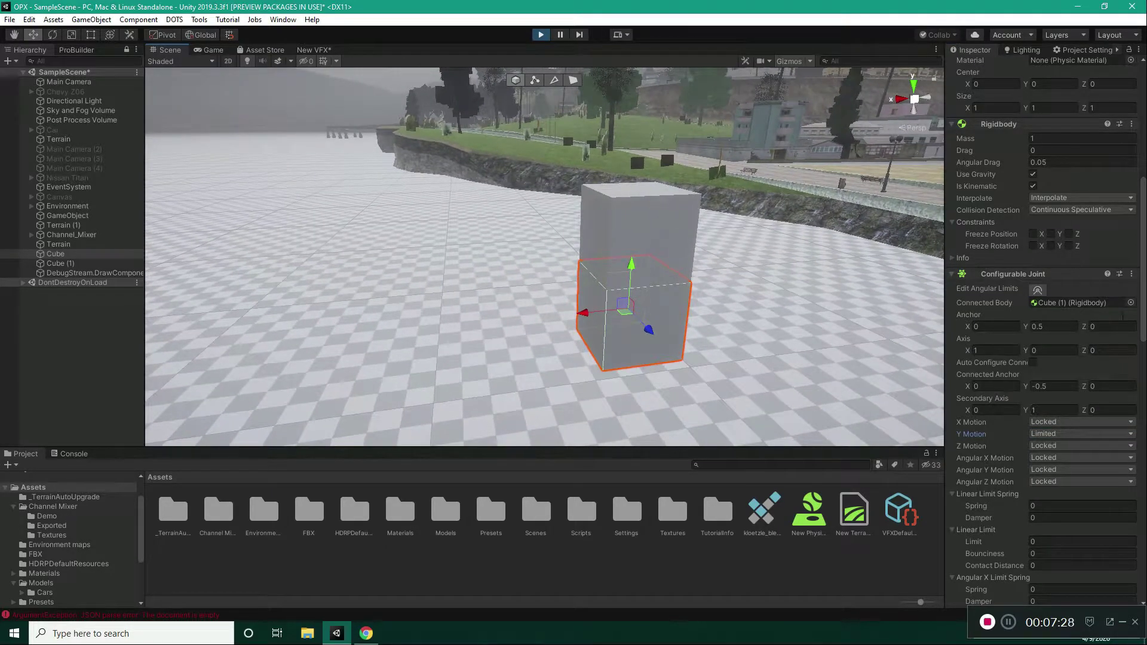
Step: Set the joint's Linear Limit to 0.15, check the Y Drive values and view the gap between the cubes
scroll(989, 360, down, 5)
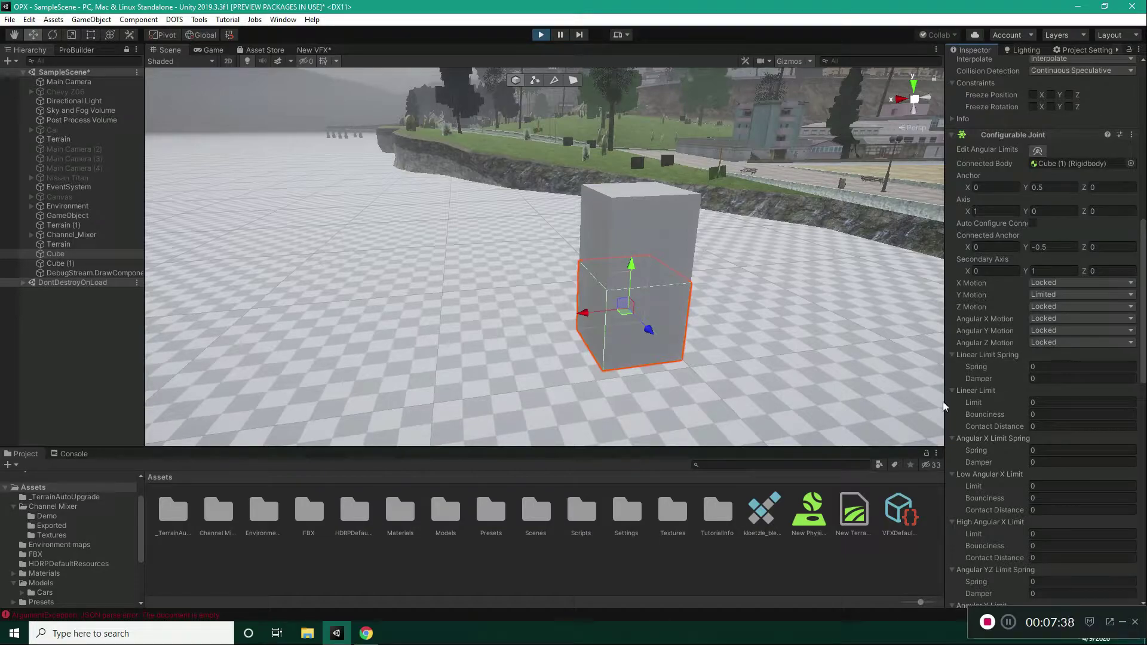
right_drag(663, 330, 713, 296)
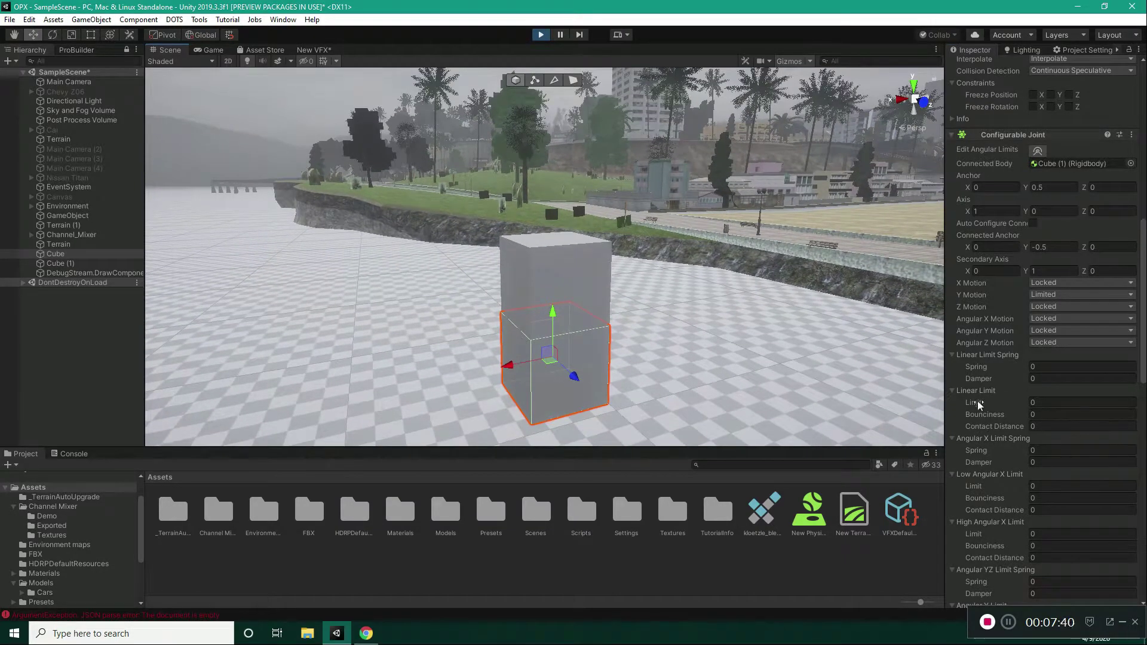
drag(977, 400, 978, 402)
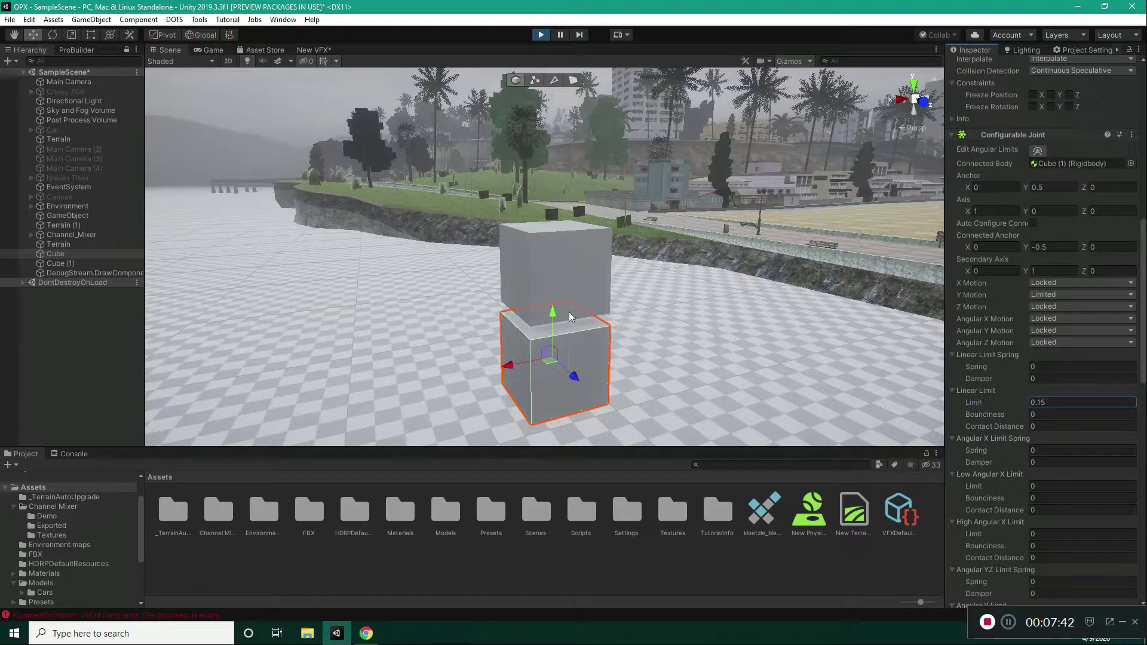
right_drag(614, 305, 616, 310)
key(w)
scroll(1048, 418, down, 18)
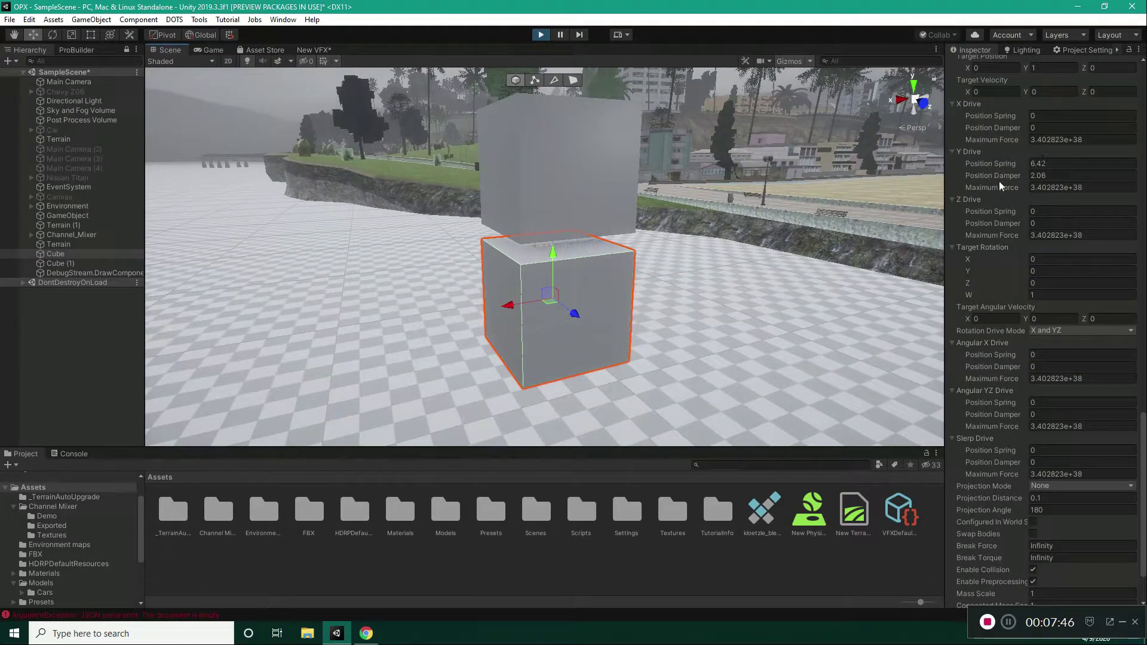
right_drag(678, 220, 678, 192)
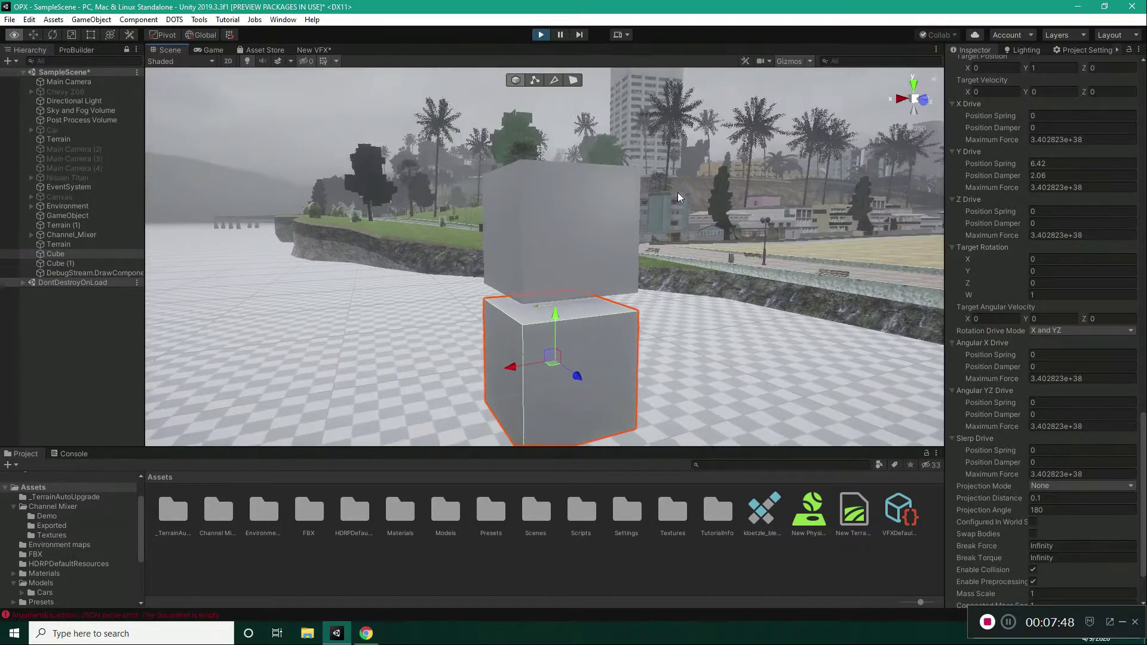
mouse_move(577, 221)
right_down()
mouse_move(588, 243)
mouse_move(586, 187)
mouse_move(584, 200)
right_up()
key(w)
Step: Increase the joint's Linear Limit to 4.83 and view the spacing between the two cubes
scroll(1059, 298, up, 10)
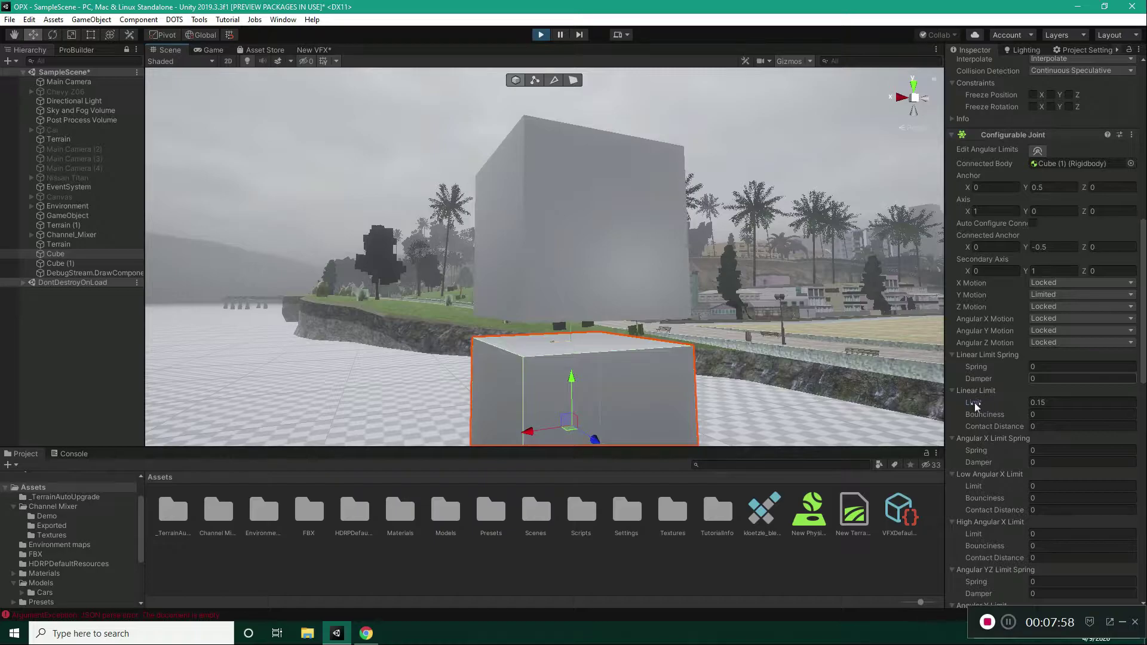
drag(973, 403, 1075, 412)
right_drag(624, 206, 614, 233)
drag(996, 403, 1003, 402)
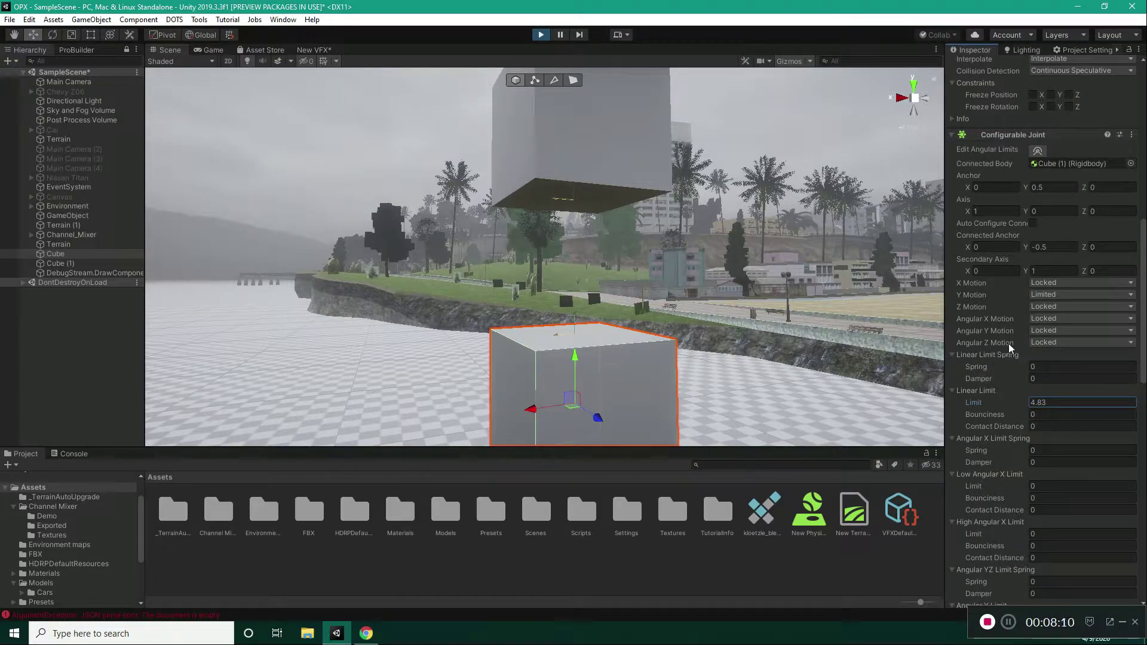
mouse_move(639, 184)
right_down()
mouse_move(640, 172)
mouse_move(643, 182)
right_up()
key(s)
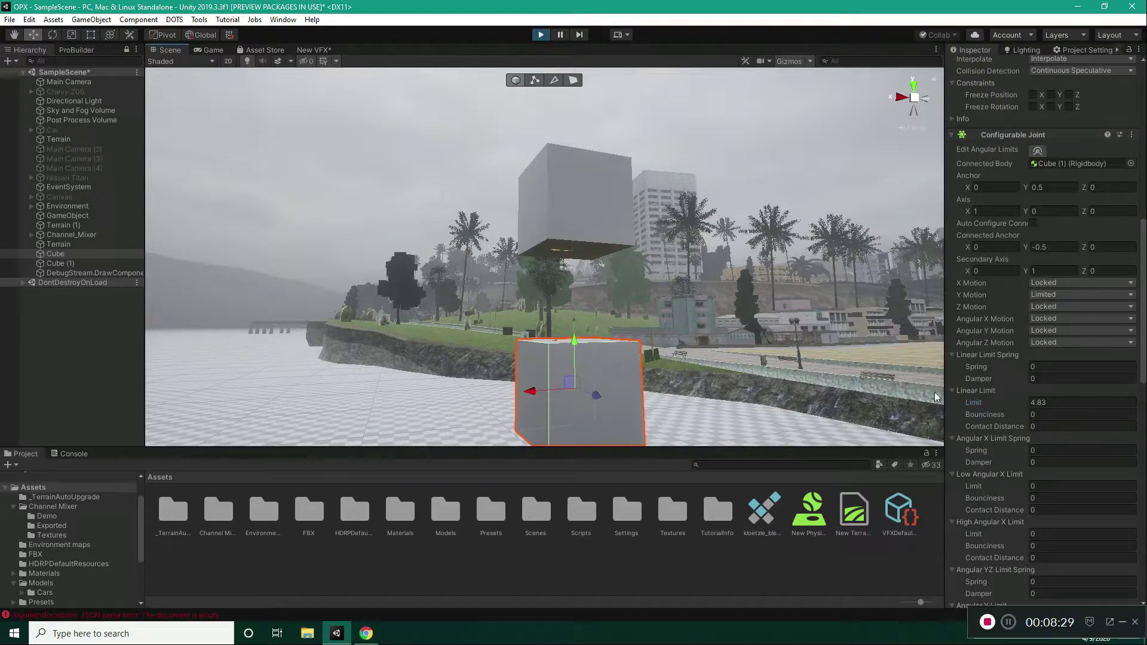
Step: Reset the Y Drive's Position Spring and Position Damper to 0, and open the Target Position Y value for editing
scroll(1004, 388, down, 10)
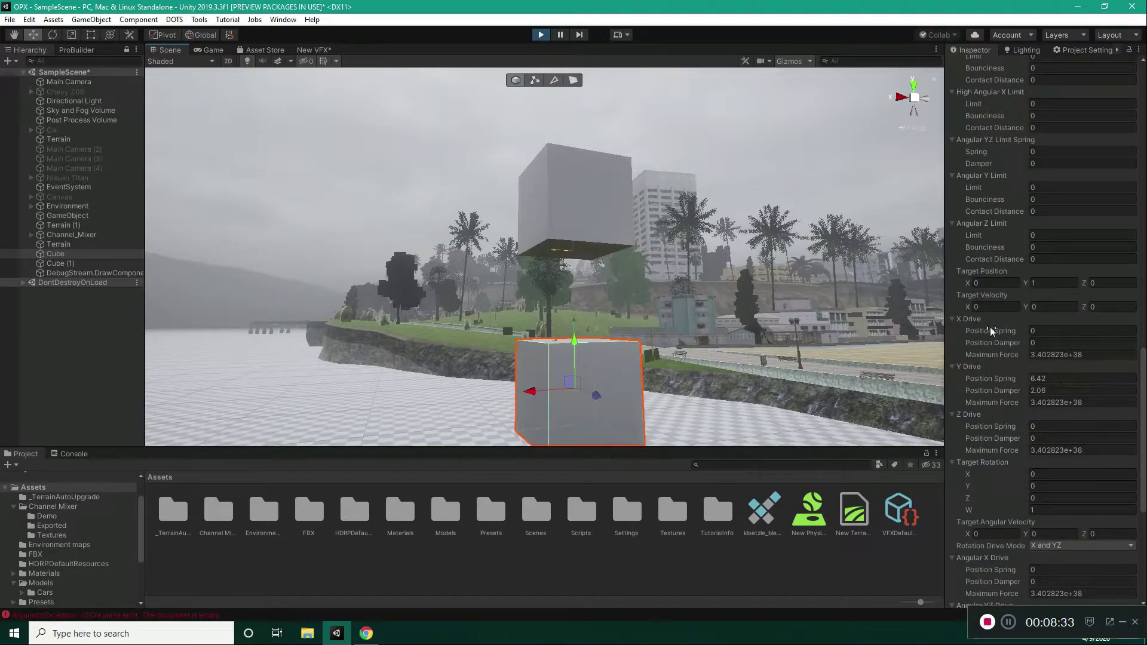
click(1060, 379)
text(0)
click(1058, 390)
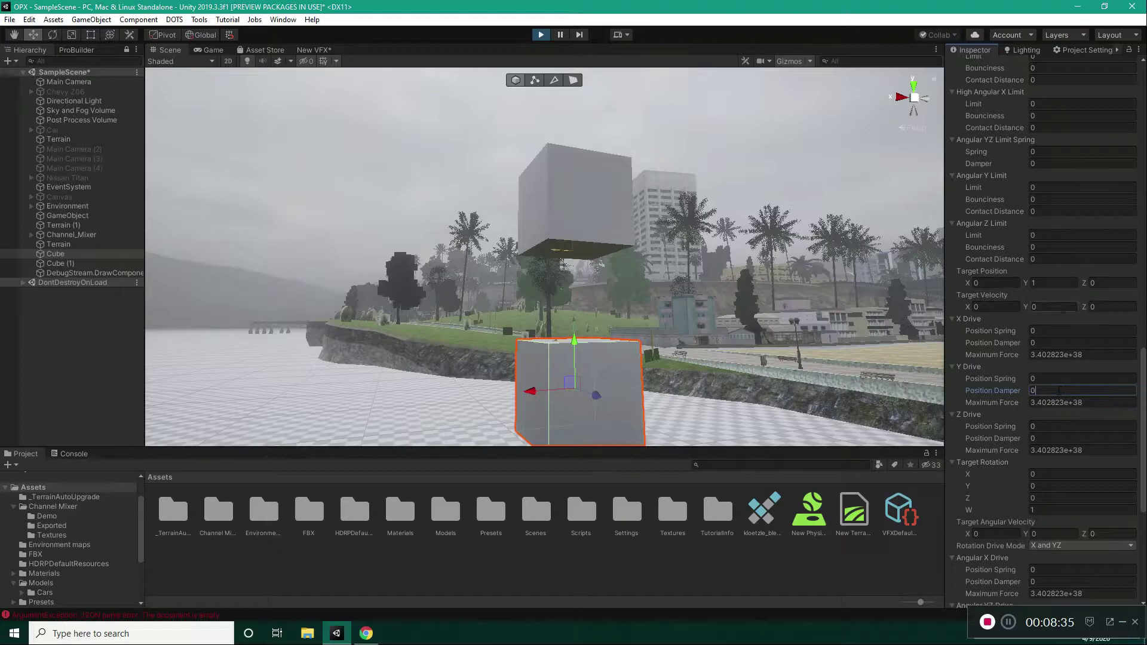
click(1042, 283)
Step: Enable Use Gravity on the upper cube's Rigidbody and add a Constant Force component to that cube
click(576, 181)
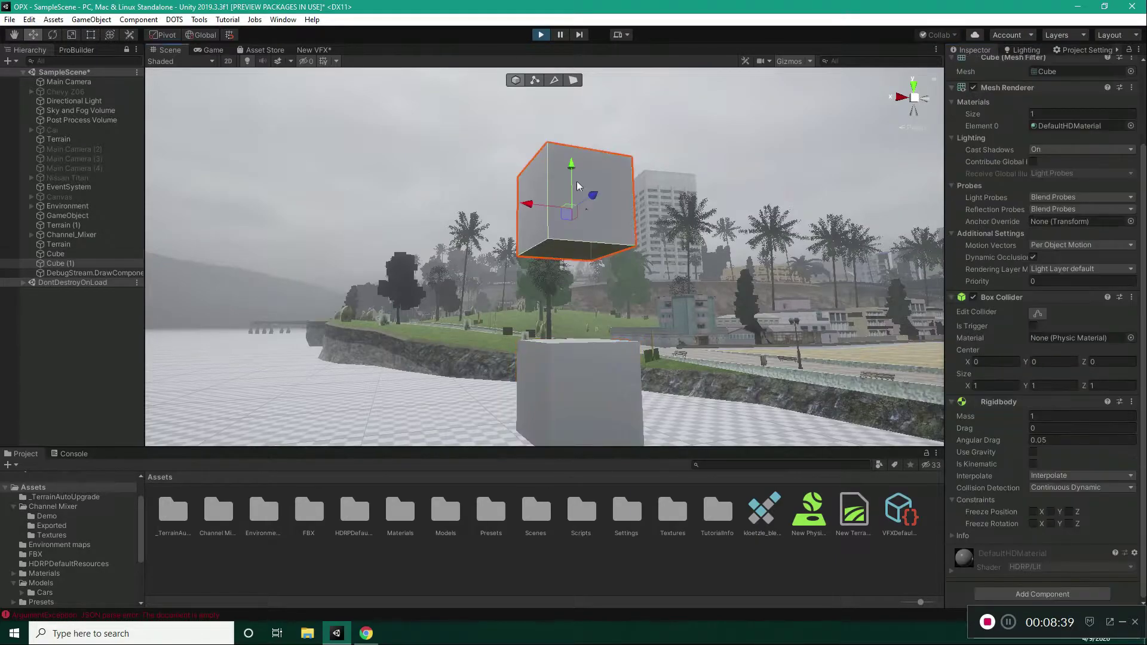
click(1032, 451)
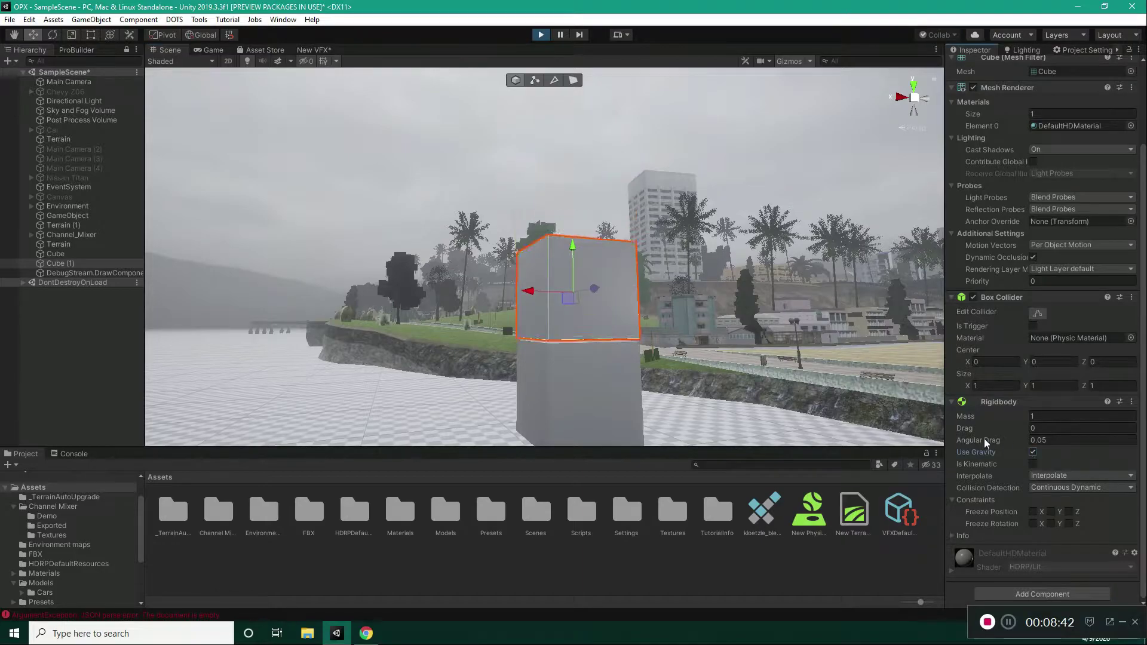
click(1058, 596)
text(constant)
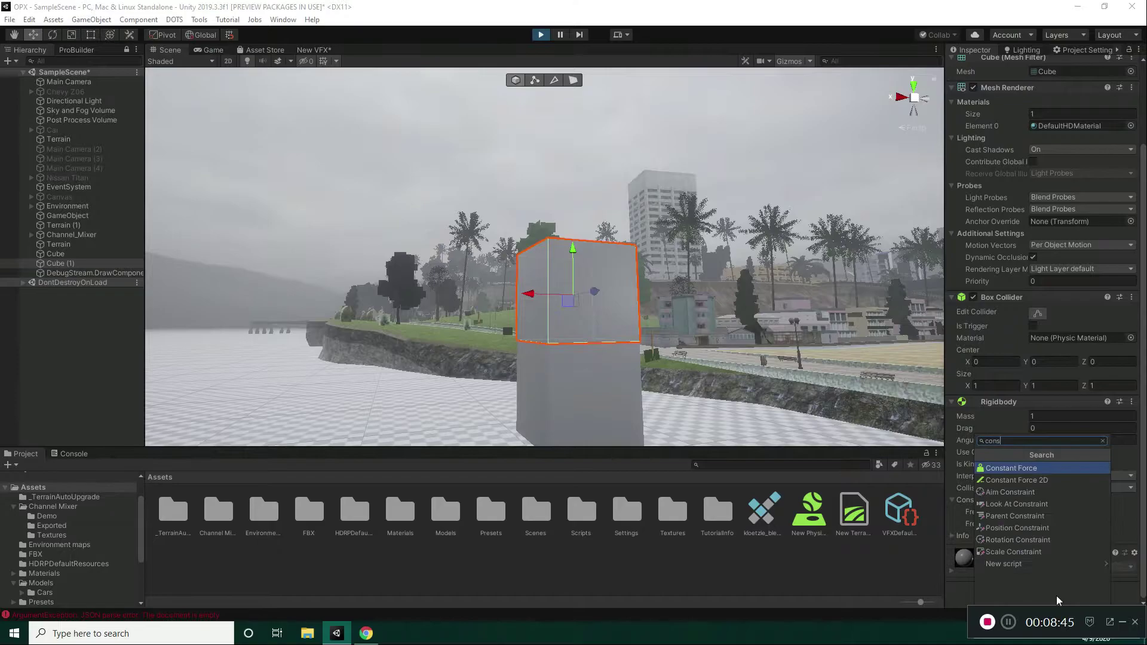
key(Return)
Step: Set the Constant Force's Force Y to 16.56 and view the upper cube against the sky
scroll(1052, 488, down, 3)
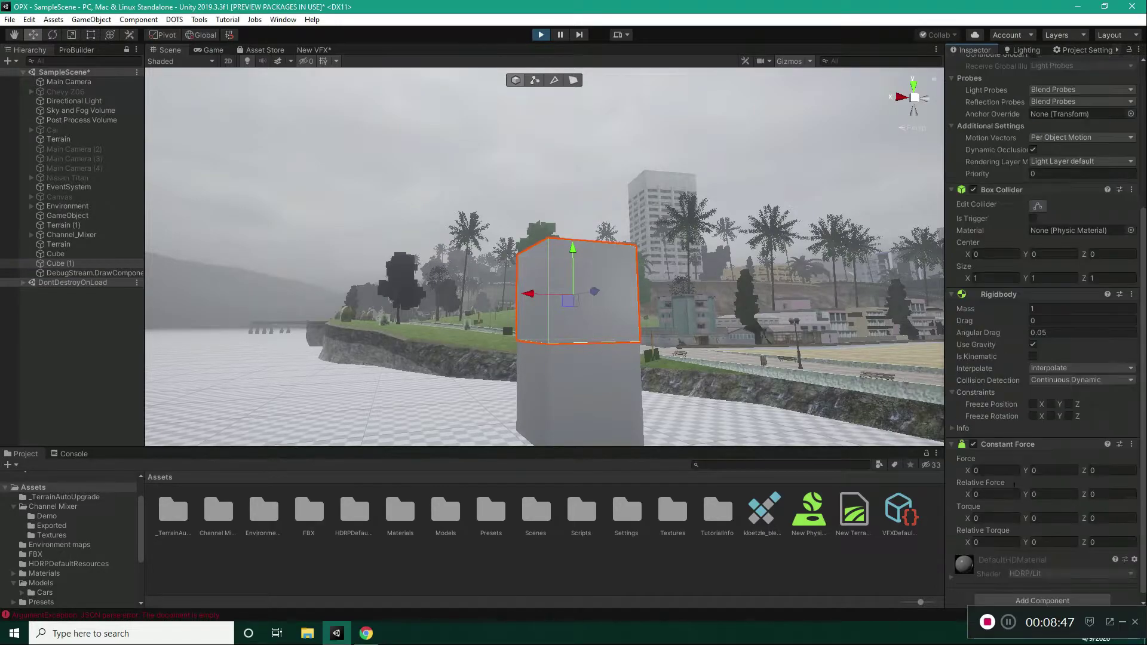
drag(1026, 472, 106, 440)
right_drag(433, 343, 442, 245)
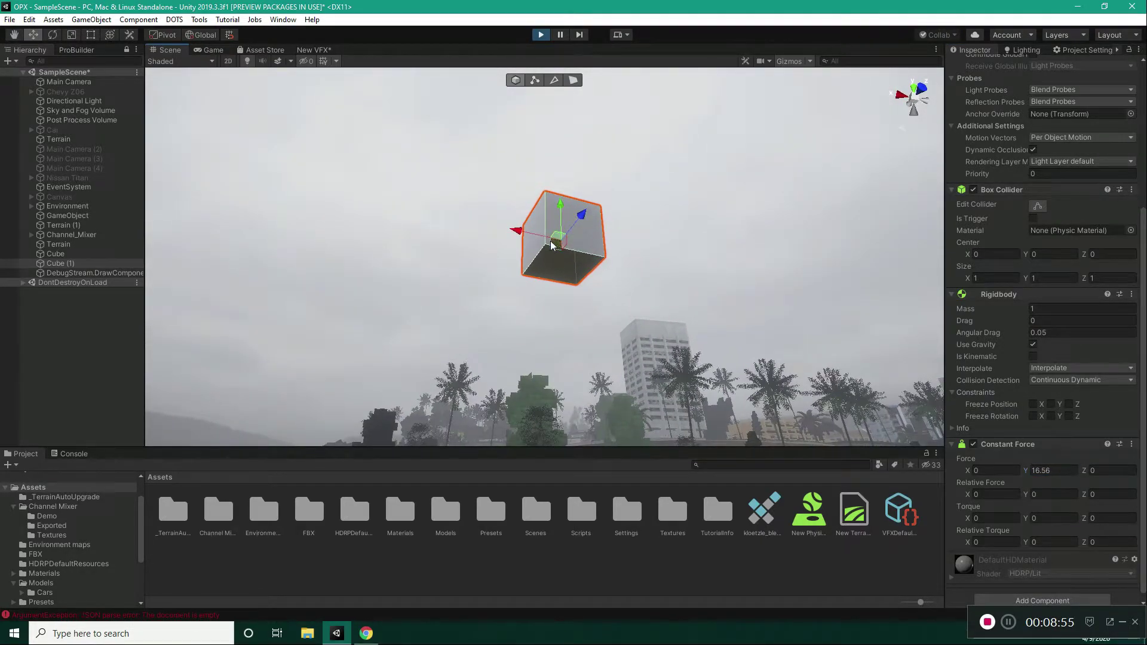
Step: Reset the upper cube's Constant Force Y to 0 and view both cubes on the ground
right_drag(310, 212, 310, 287)
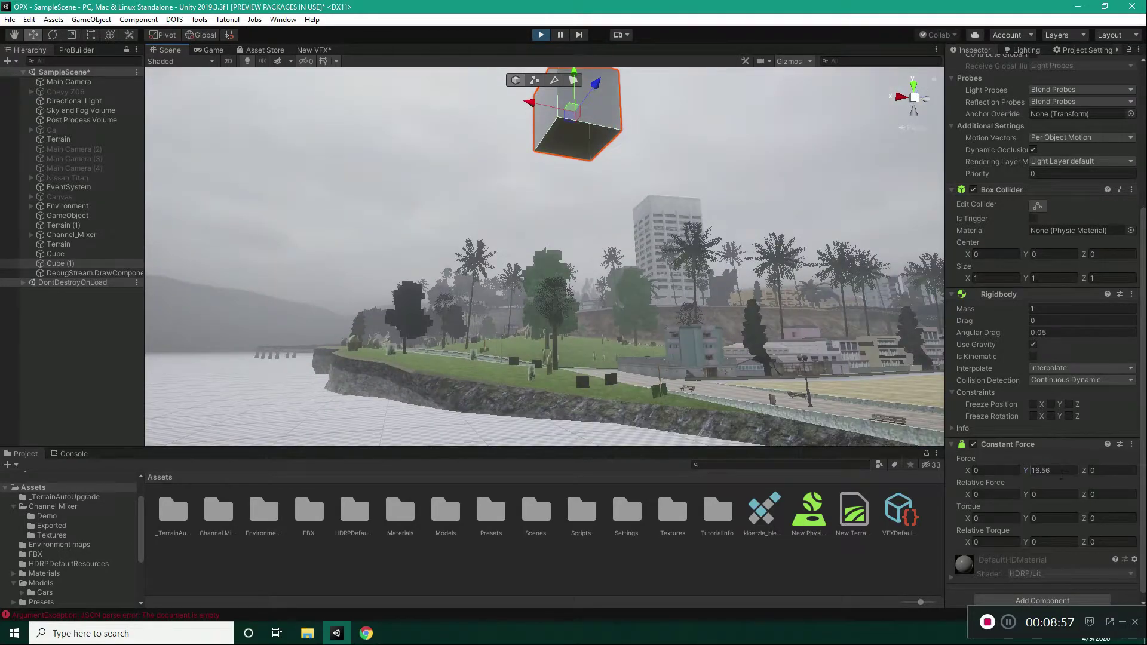
click(1061, 475)
text(0)
right_drag(496, 269, 484, 376)
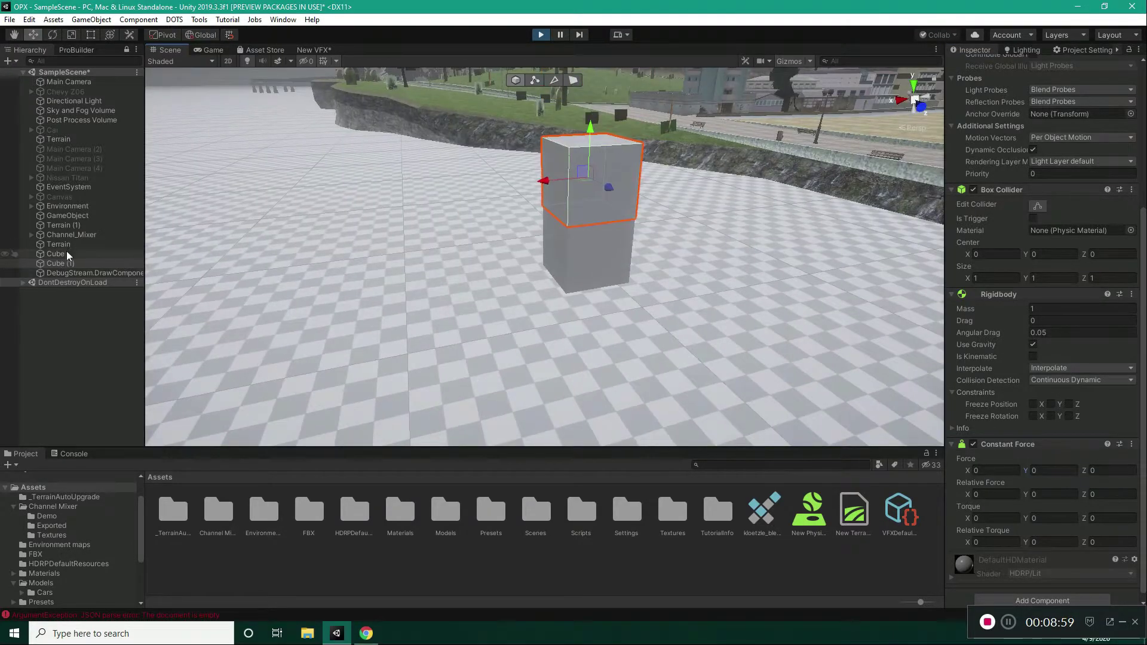
Step: Set the Linear Limit's Bounciness to 1 on the lower cube's Configurable Joint
click(70, 253)
scroll(1134, 329, down, 10)
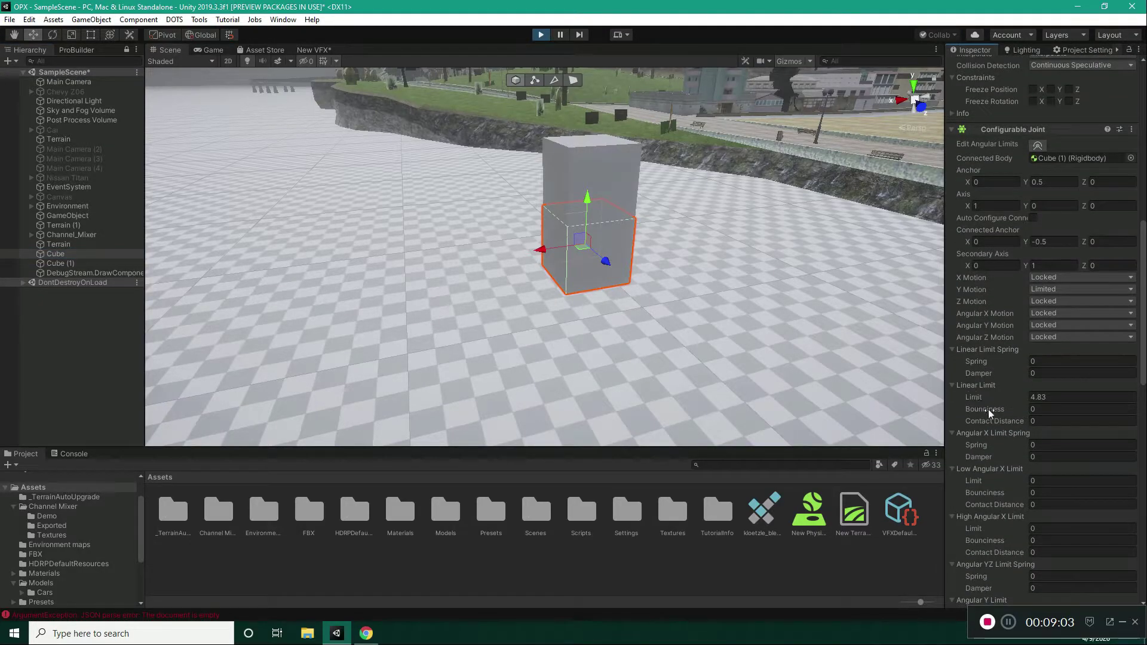
click(991, 410)
drag(998, 412, 1049, 412)
right_drag(485, 307, 502, 270)
Step: Set the upper cube's Constant Force Y to 15.99 and follow its motion in the scene
click(60, 263)
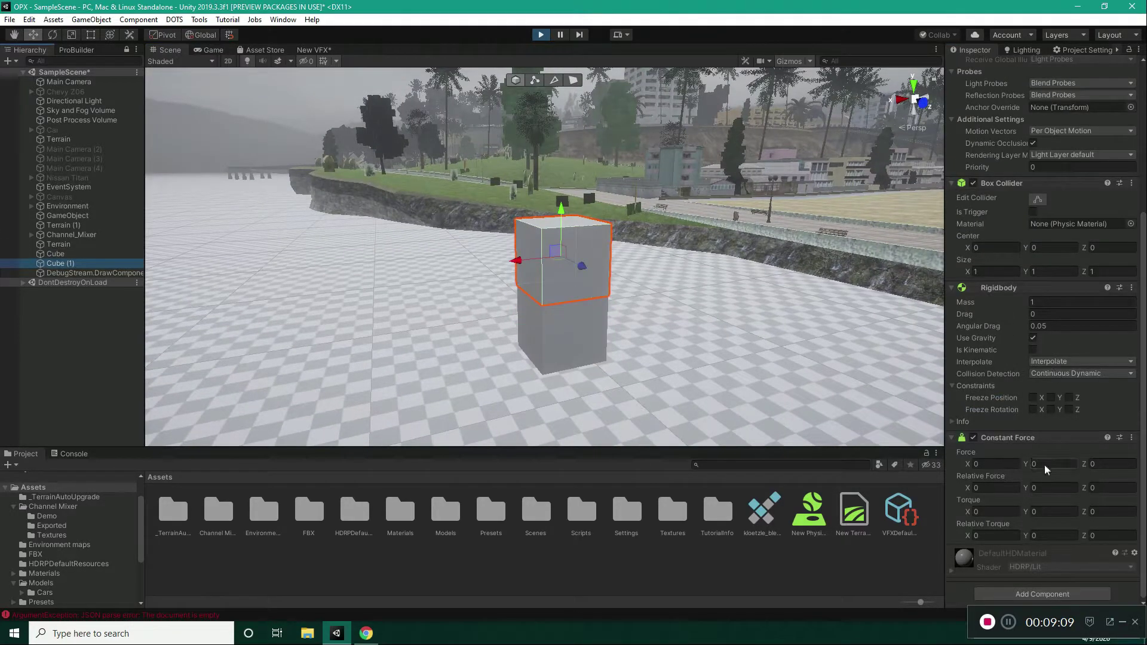
drag(1028, 460, 40, 467)
drag(113, 468, 224, 464)
right_drag(468, 345, 608, 289)
right_drag(535, 321, 588, 349)
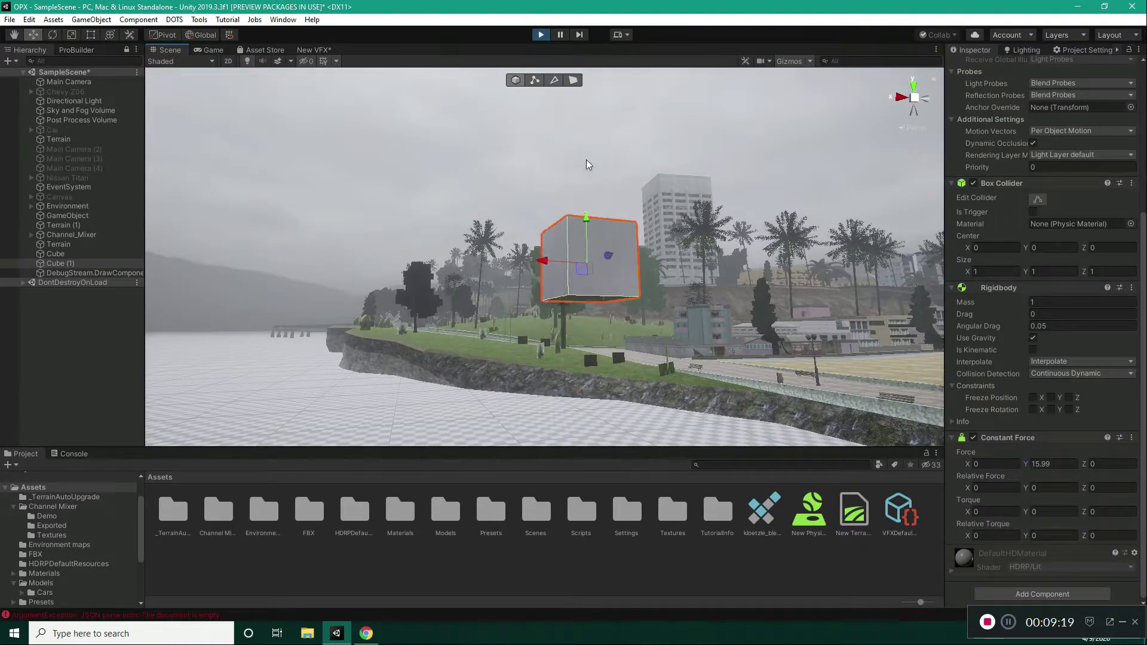
key(f)
right_drag(591, 225, 518, 180)
right_drag(401, 233, 389, 274)
Step: Return the upper cube's Constant Force Y to 0 and view the stacked cubes
click(1051, 466)
text(0)
right_drag(597, 269, 639, 337)
Step: On the lower cube's joint, reset the Linear Limit's Bounciness to 0 and set the Linear Limit Spring's Spring to 6
click(52, 254)
scroll(1056, 379, down, 8)
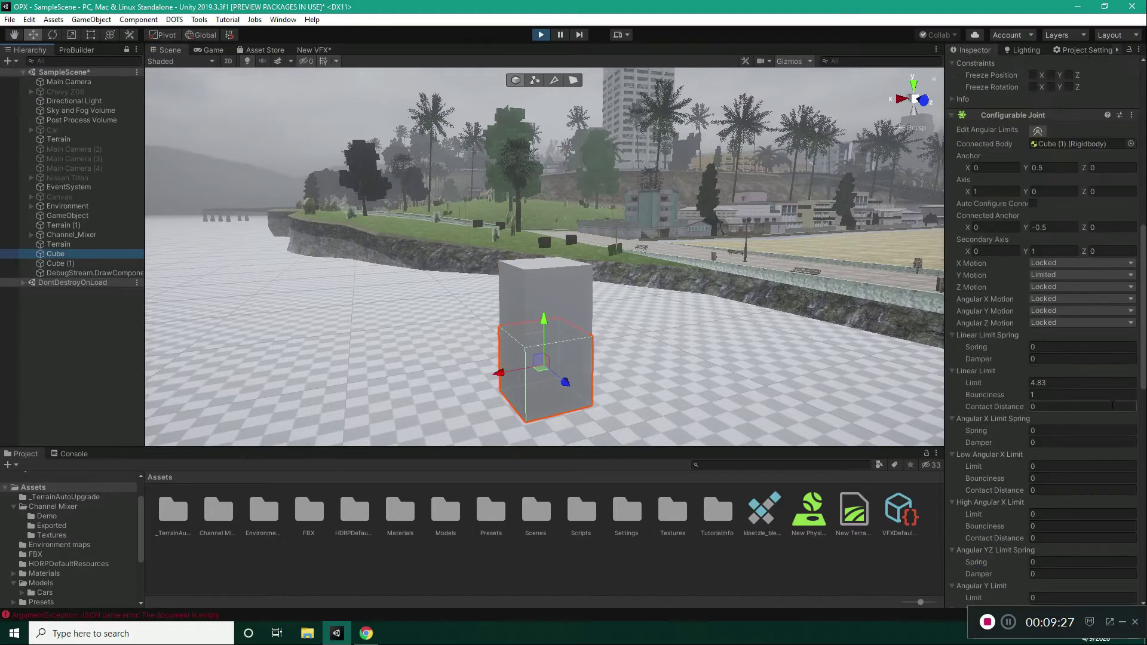
double_click(1057, 394)
text(0)
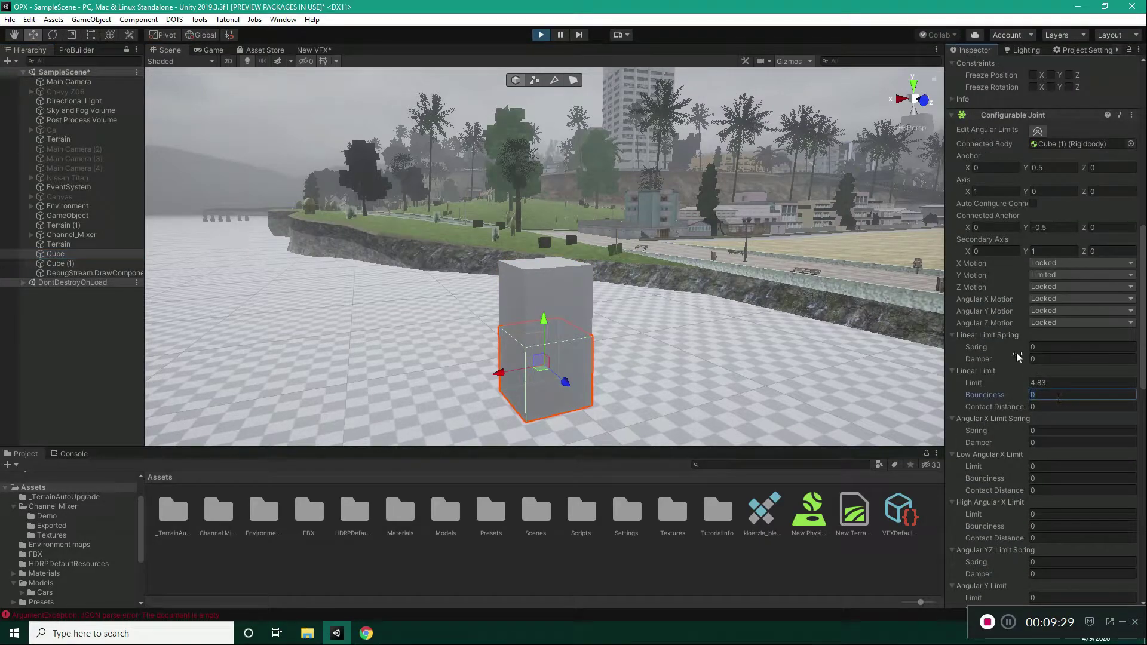
drag(985, 350, 1052, 348)
click(1052, 349)
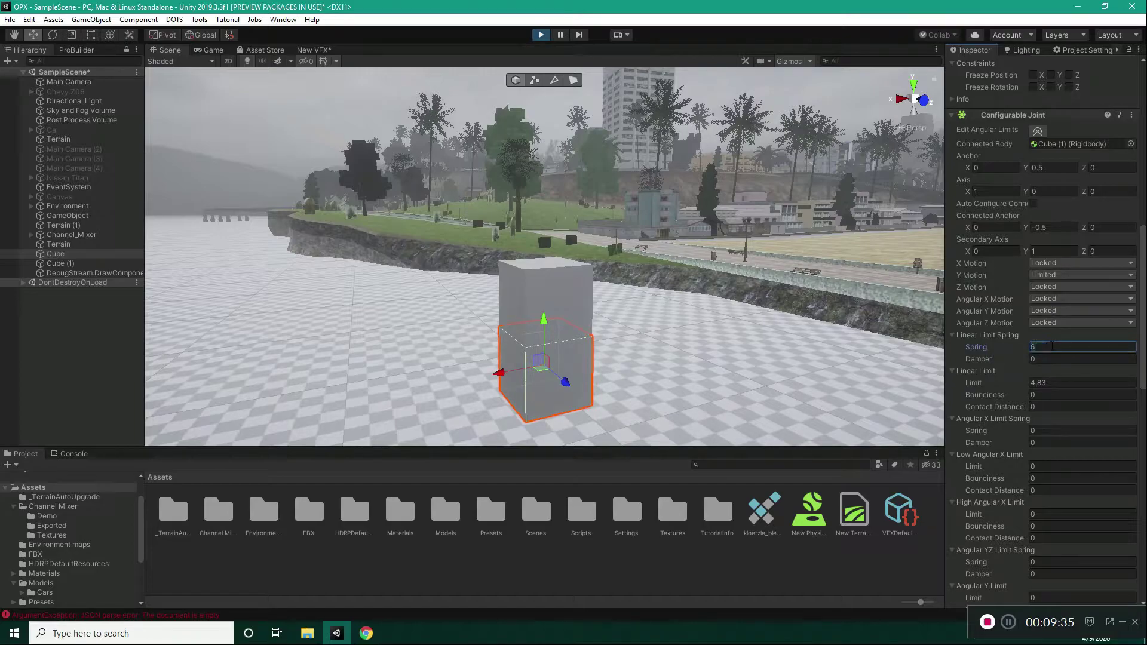
Step: Set the upper cube's Constant Force Y to 15.05 and observe how it moves above the lower cube
click(62, 263)
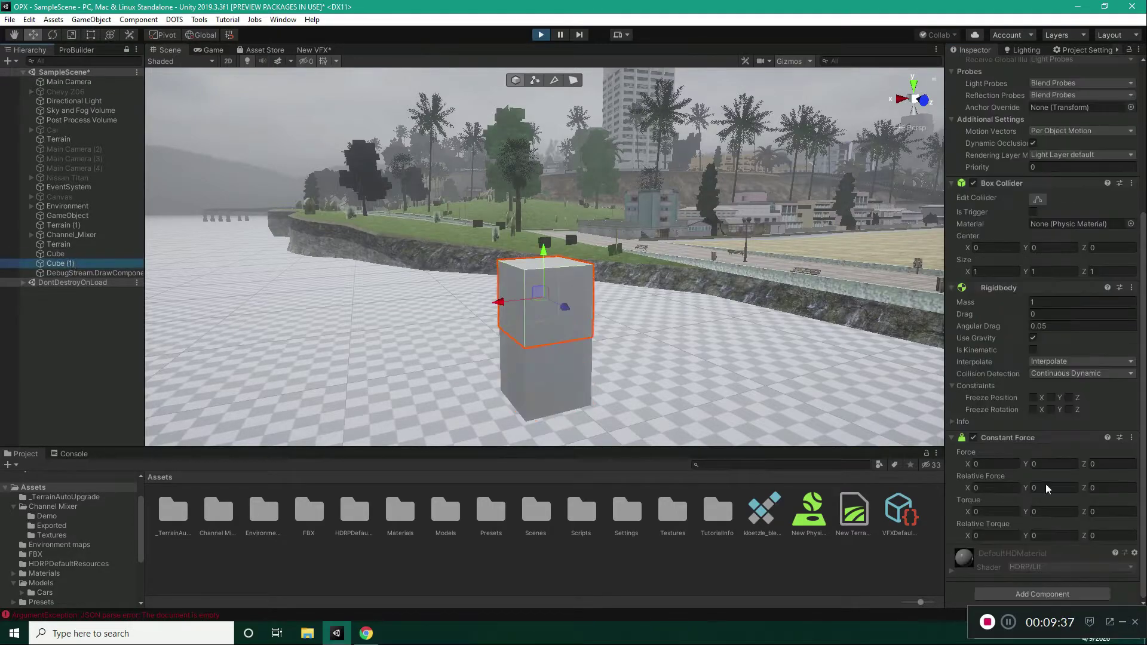
drag(1026, 471, 213, 457)
right_drag(511, 337, 512, 253)
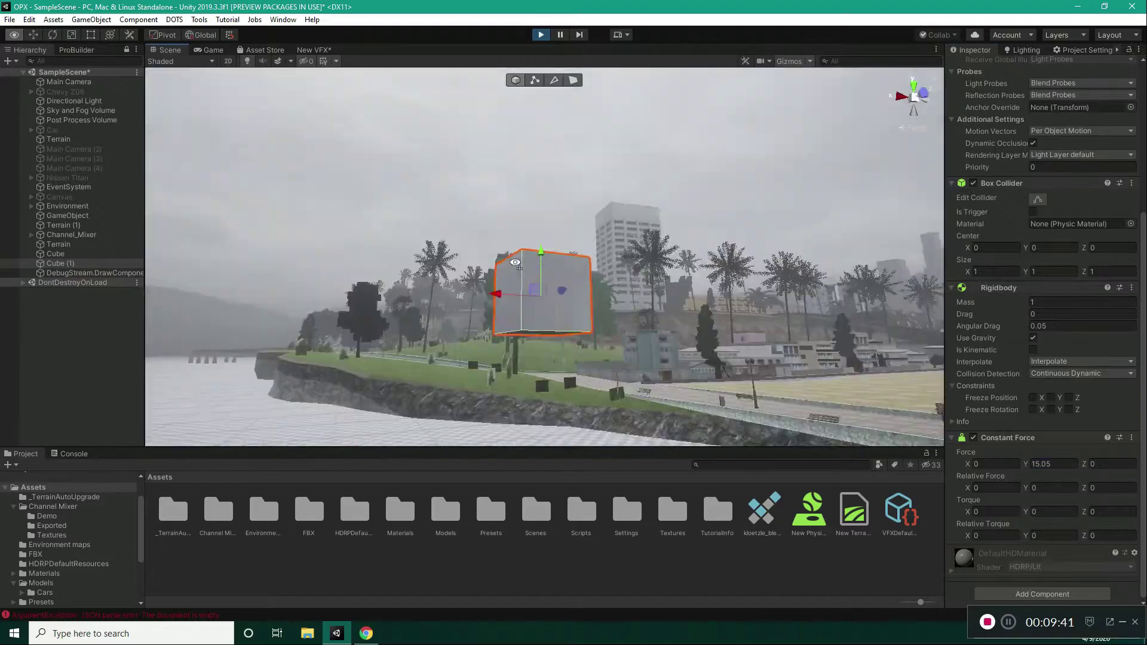
alt+drag(513, 252, 565, 373)
alt+drag(532, 197, 675, 322)
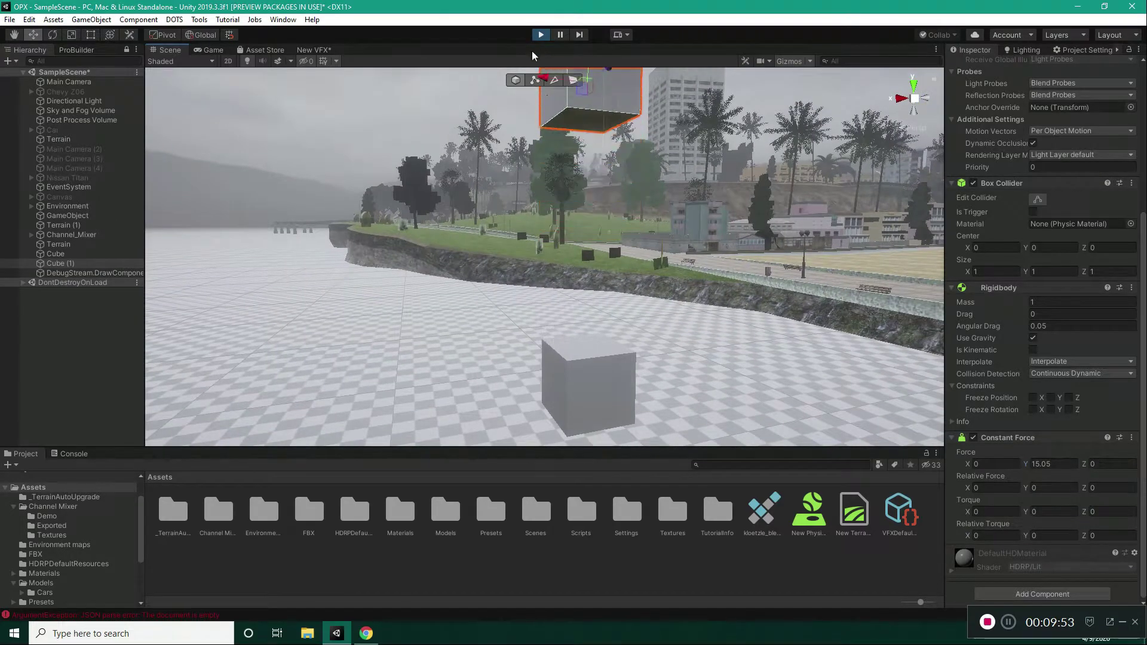
Step: Select the lower cube and set its Configurable Joint's Angular X Motion to Free
click(77, 254)
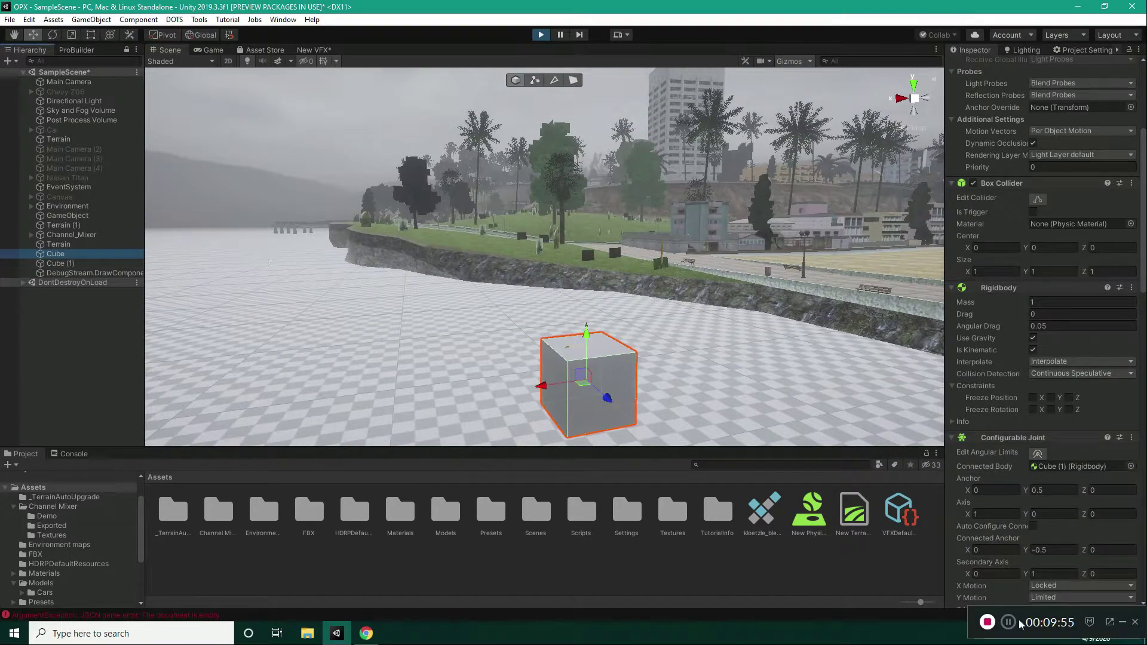
scroll(1017, 309, down, 3)
alt+drag(661, 365, 615, 311)
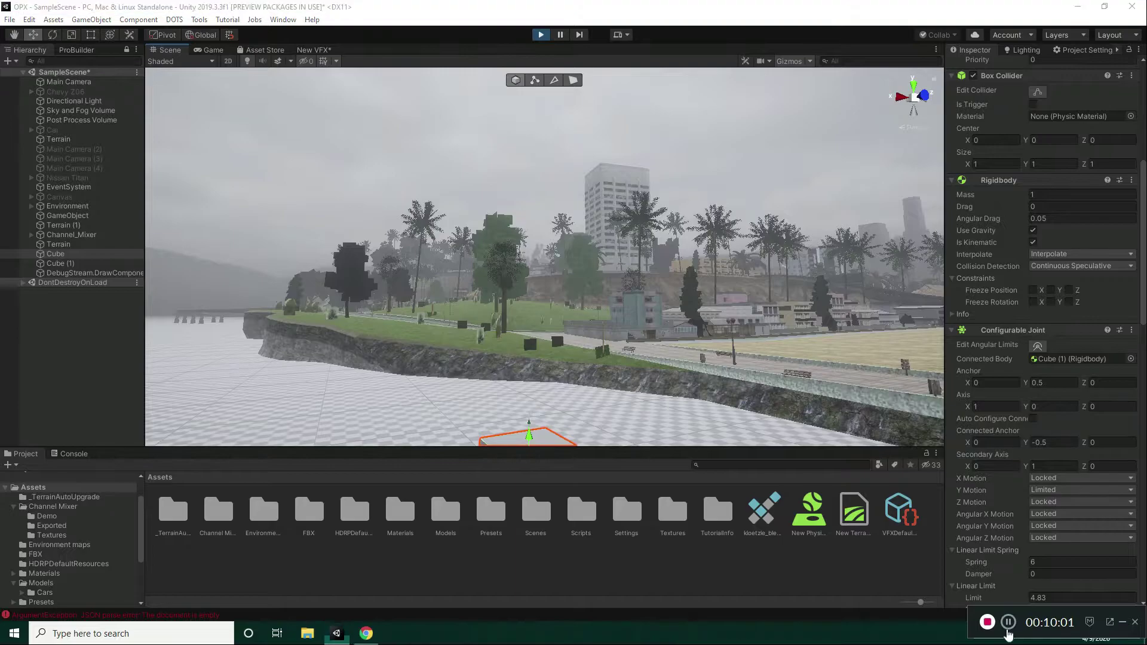
click(1007, 627)
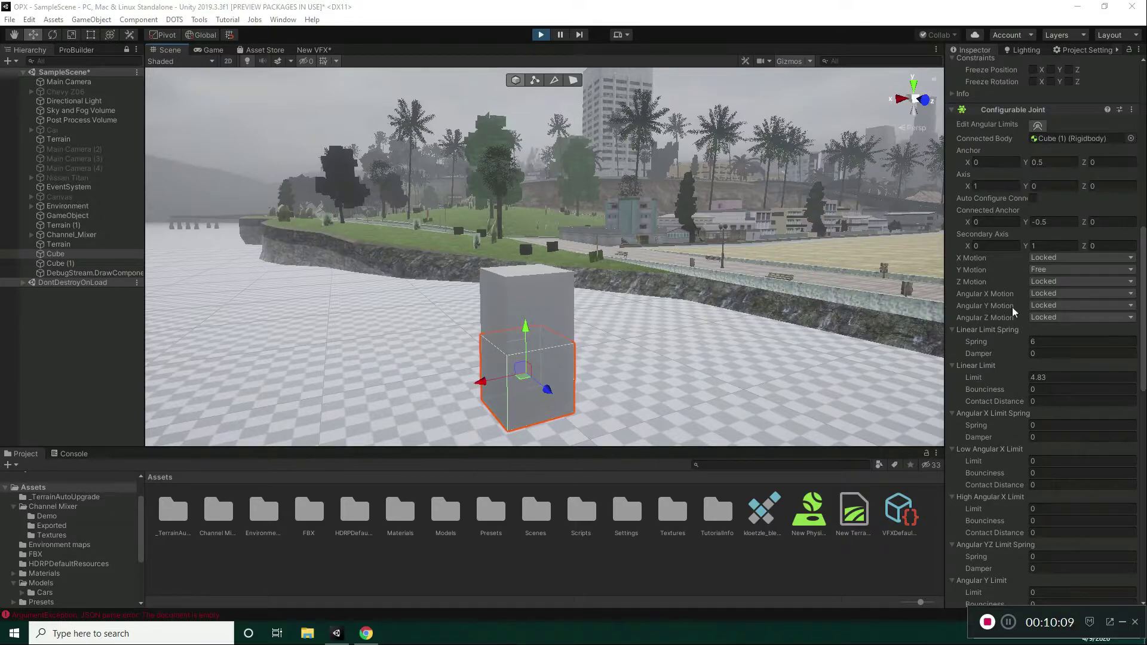
click(1041, 293)
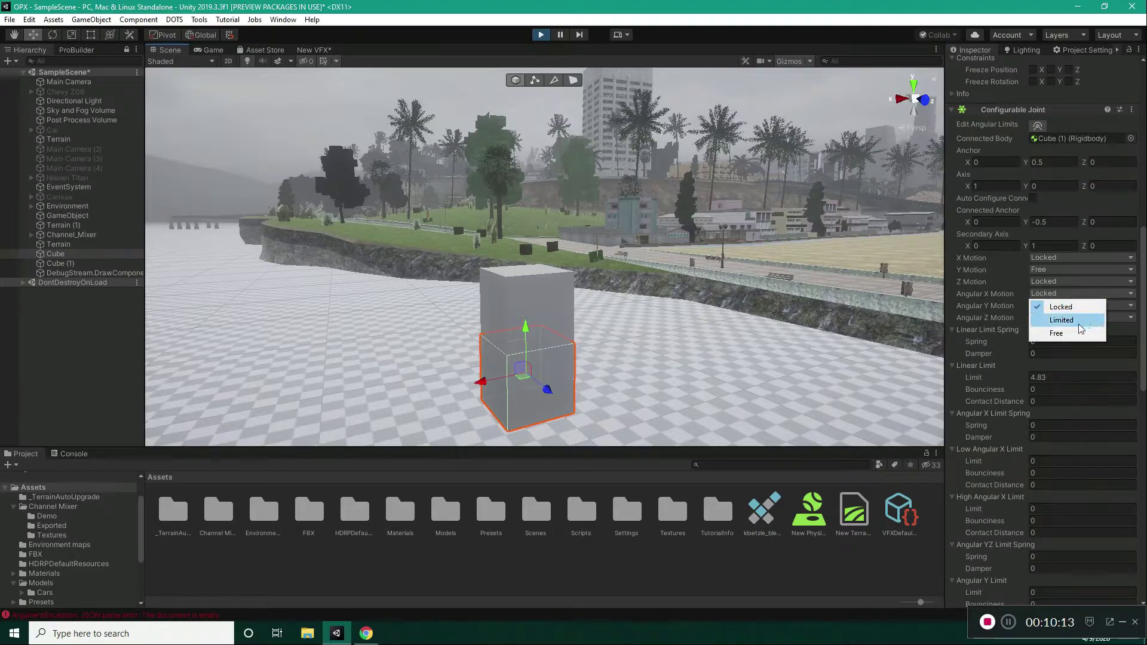
click(1057, 333)
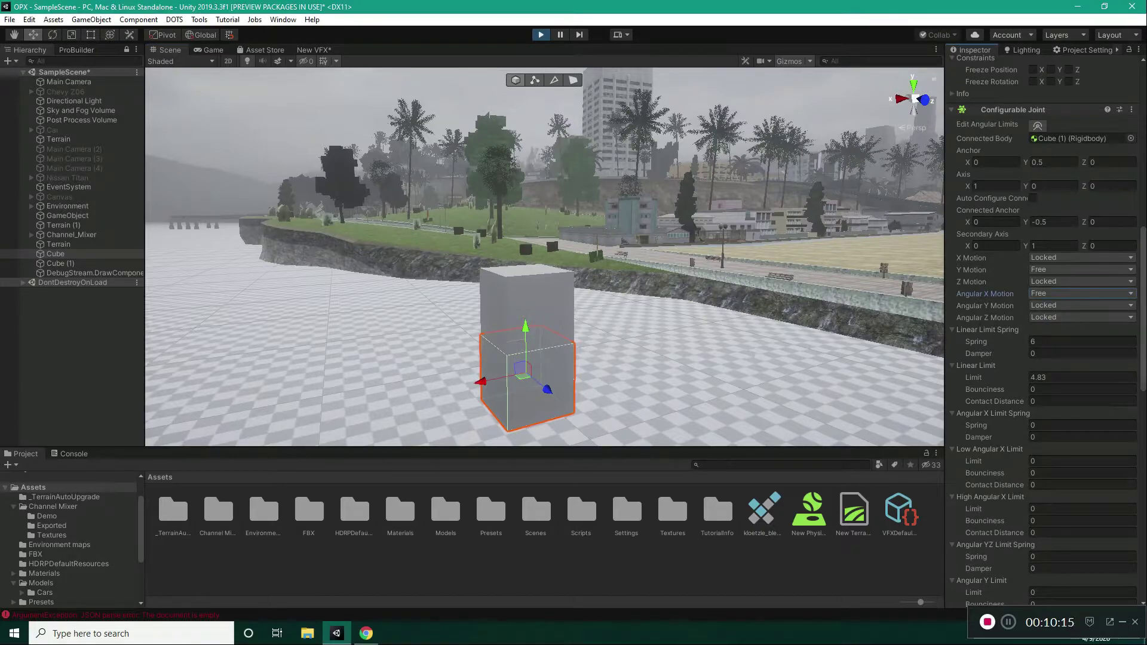
Step: Set the joint's Y Drive to a Position Spring of 18.89 and a Position Damper of 3.9
scroll(1042, 331, down, 10)
scroll(1043, 393, down, 3)
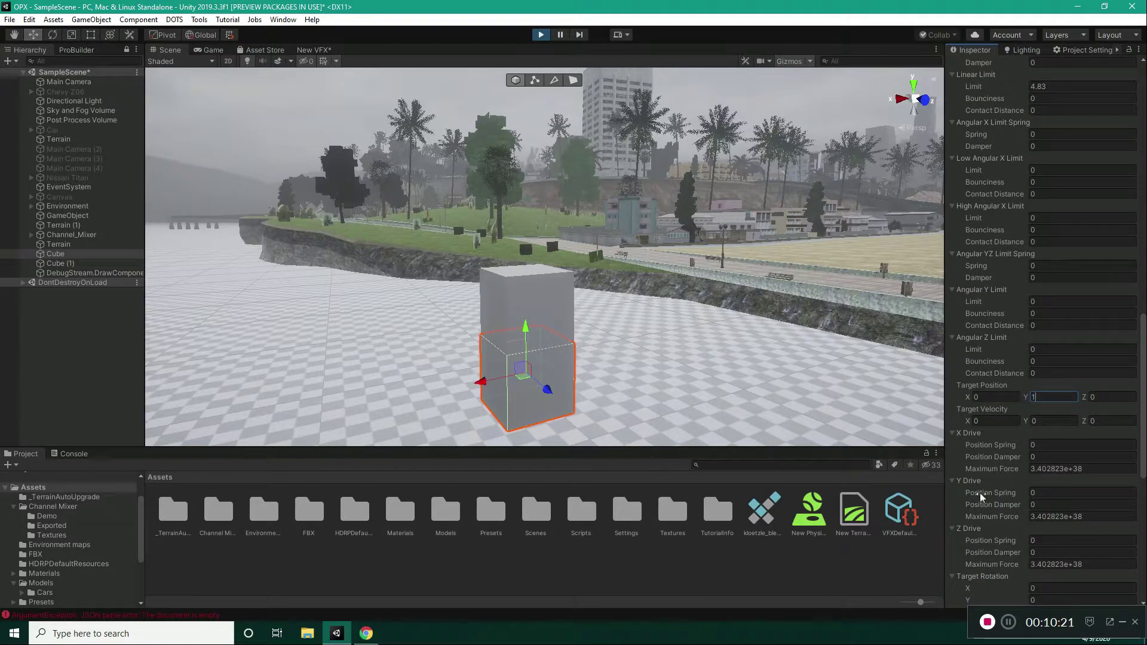
drag(980, 492, 72, 498)
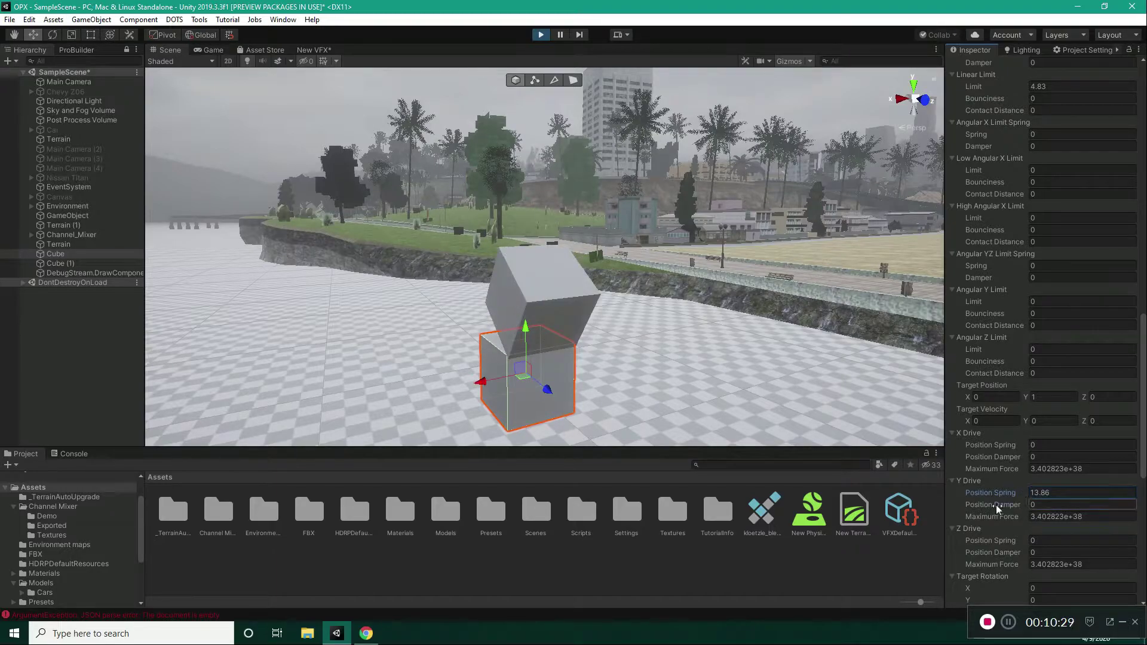
mouse_move(996, 506)
mouse_down()
mouse_move(1059, 505)
mouse_move(1047, 492)
mouse_move(1090, 499)
mouse_move(1015, 505)
mouse_up()
right_drag(451, 300, 513, 323)
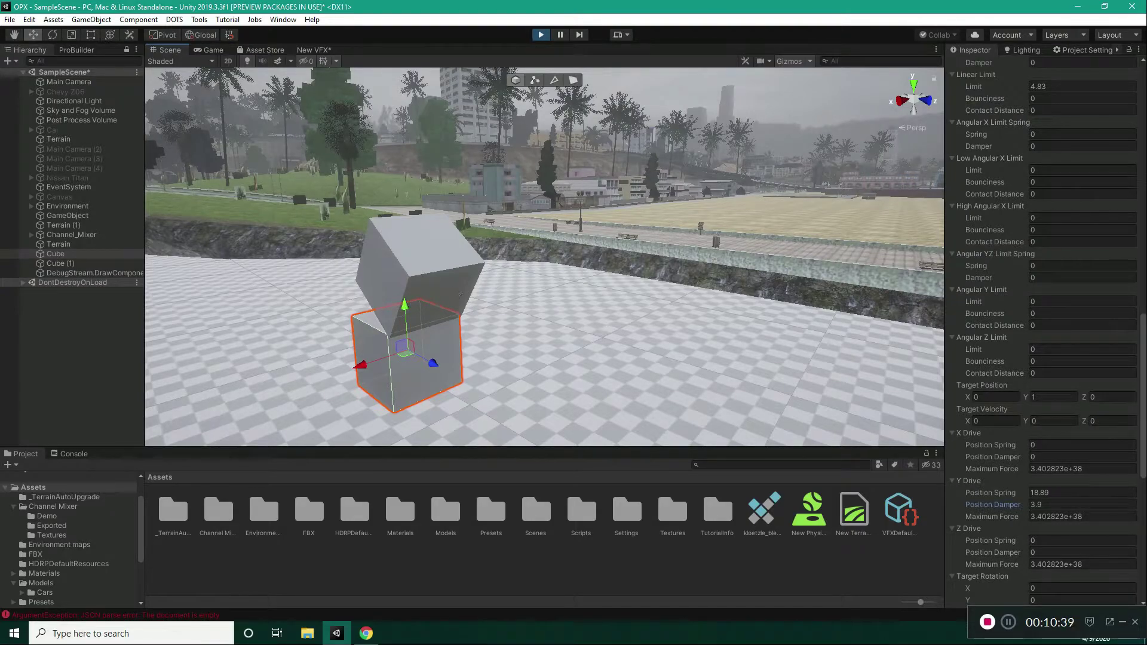
Step: Change the joint's Angular X Motion to Limited and view the spacing between the two cubes
scroll(1049, 305, up, 10)
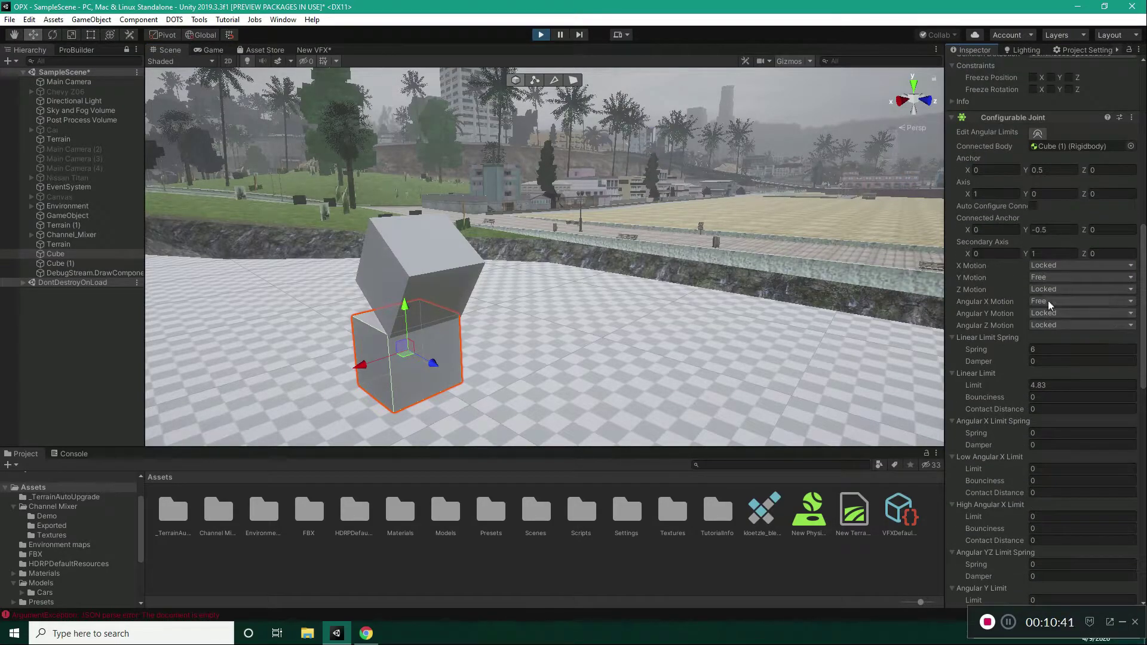
click(1050, 305)
click(1065, 318)
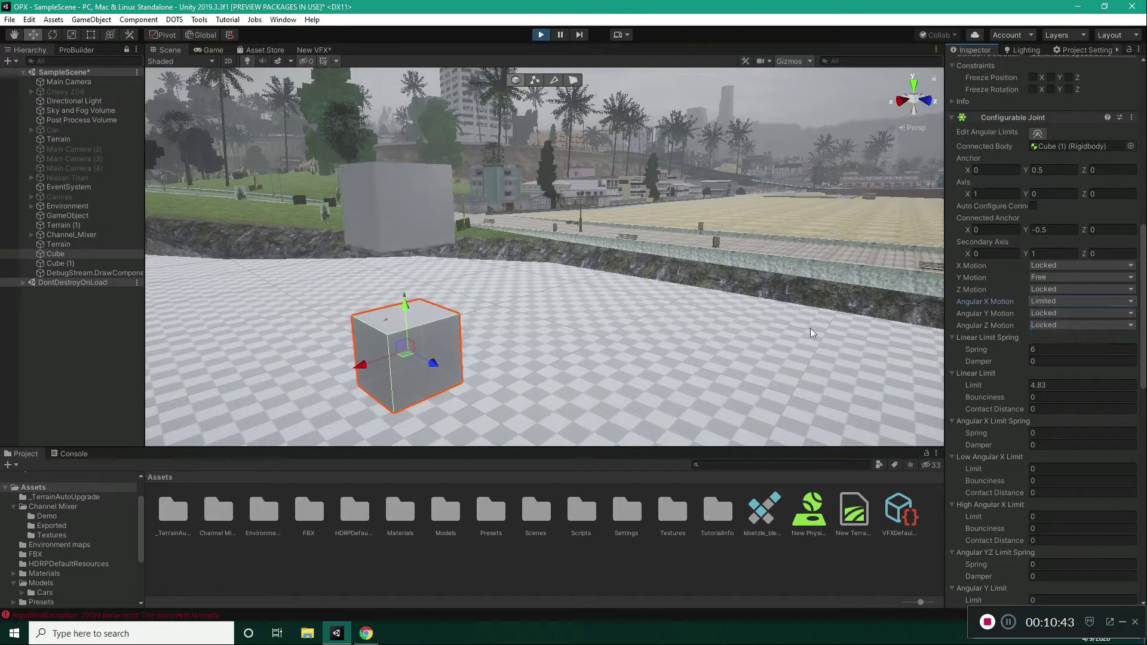
right_drag(812, 333, 668, 482)
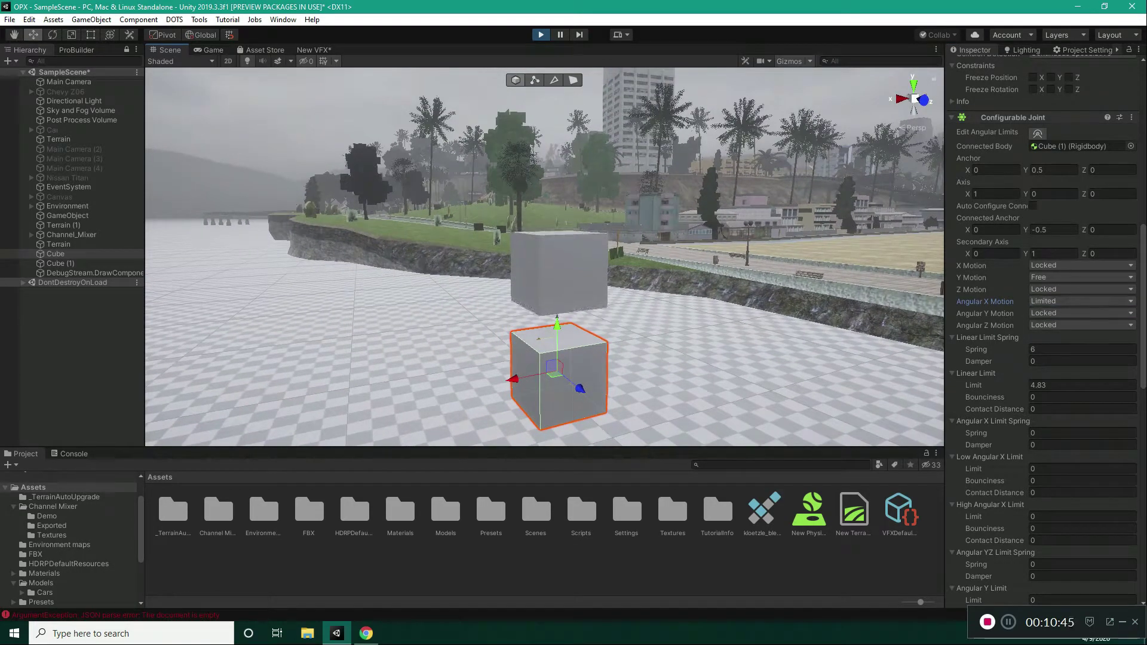
Step: Use Edit Angular Limits in the scene to adjust the joint's High Angular X Limit to 10.5186
scroll(965, 384, down, 3)
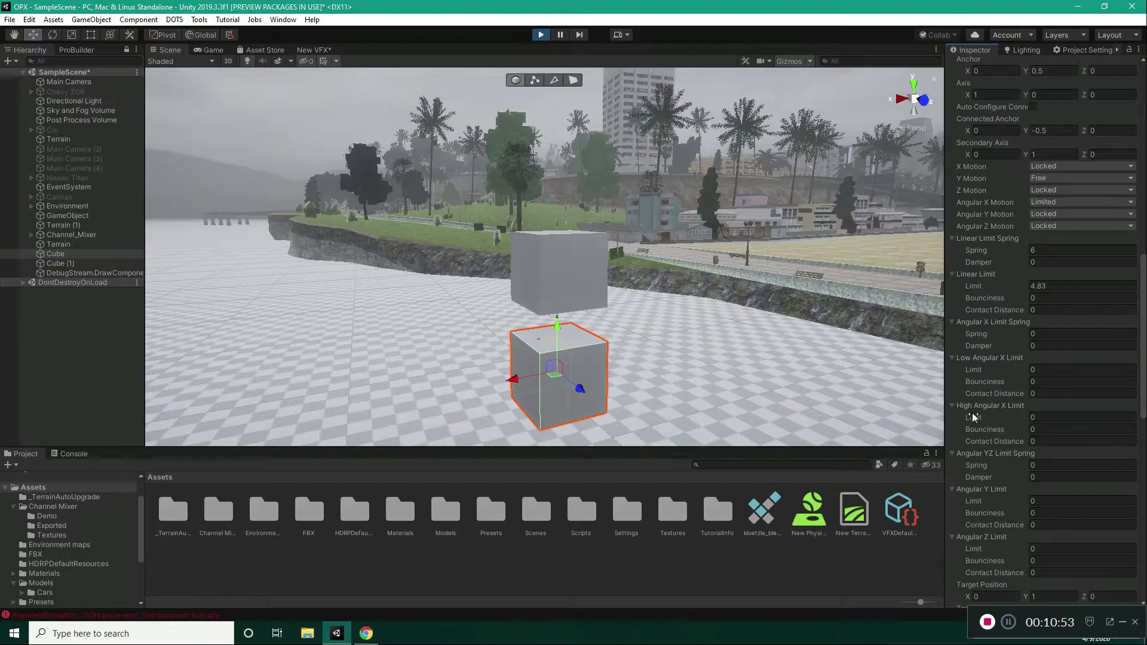
scroll(1142, 414, down, 3)
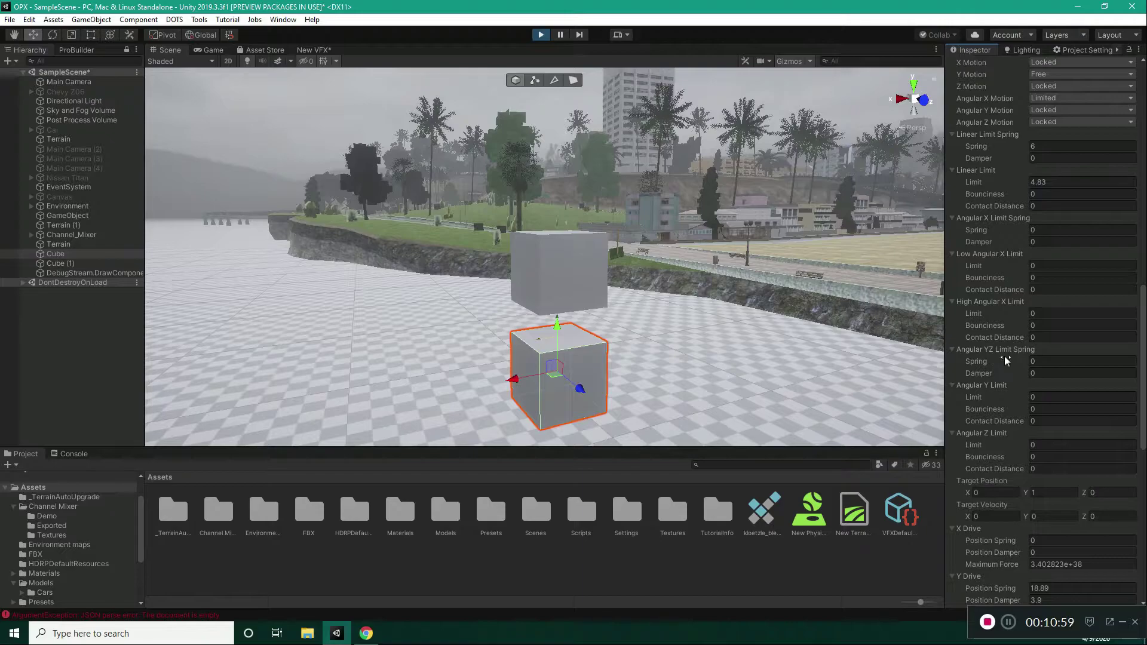
scroll(1045, 359, up, 5)
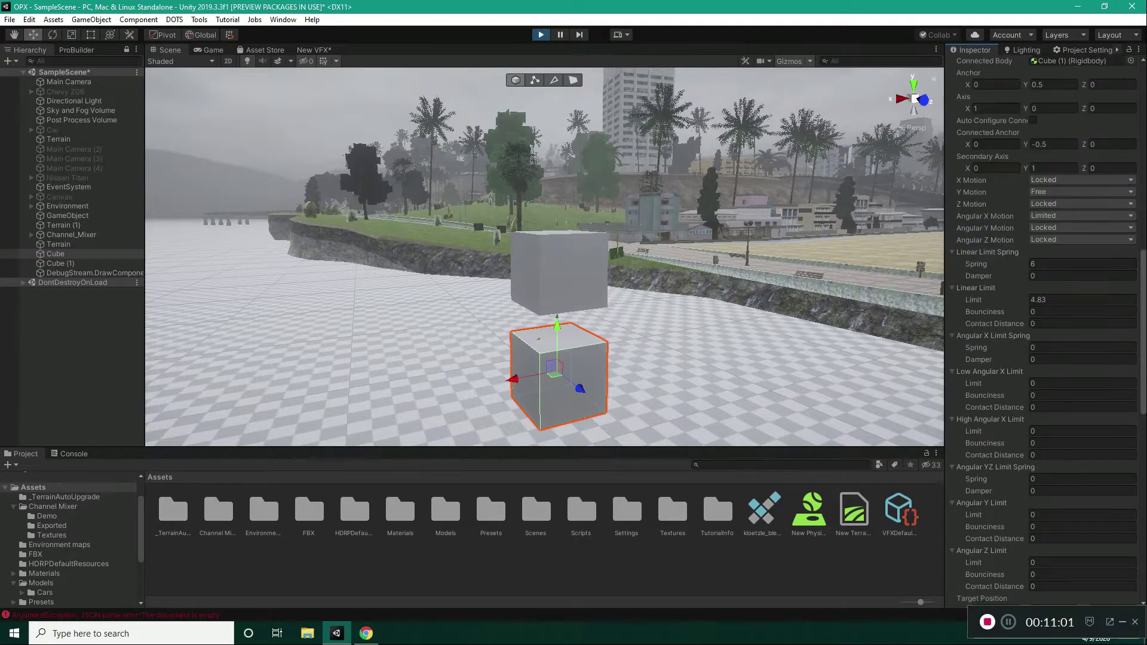
scroll(1037, 256, up, 5)
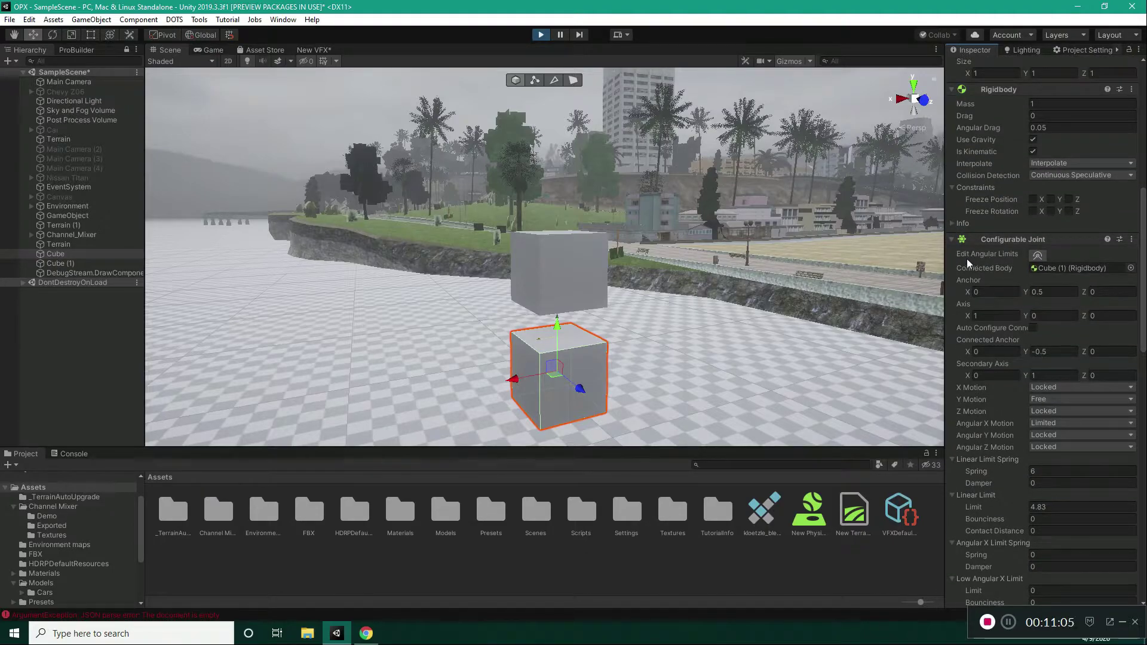
click(1037, 255)
right_drag(583, 263, 590, 248)
key(w)
drag(555, 327, 611, 306)
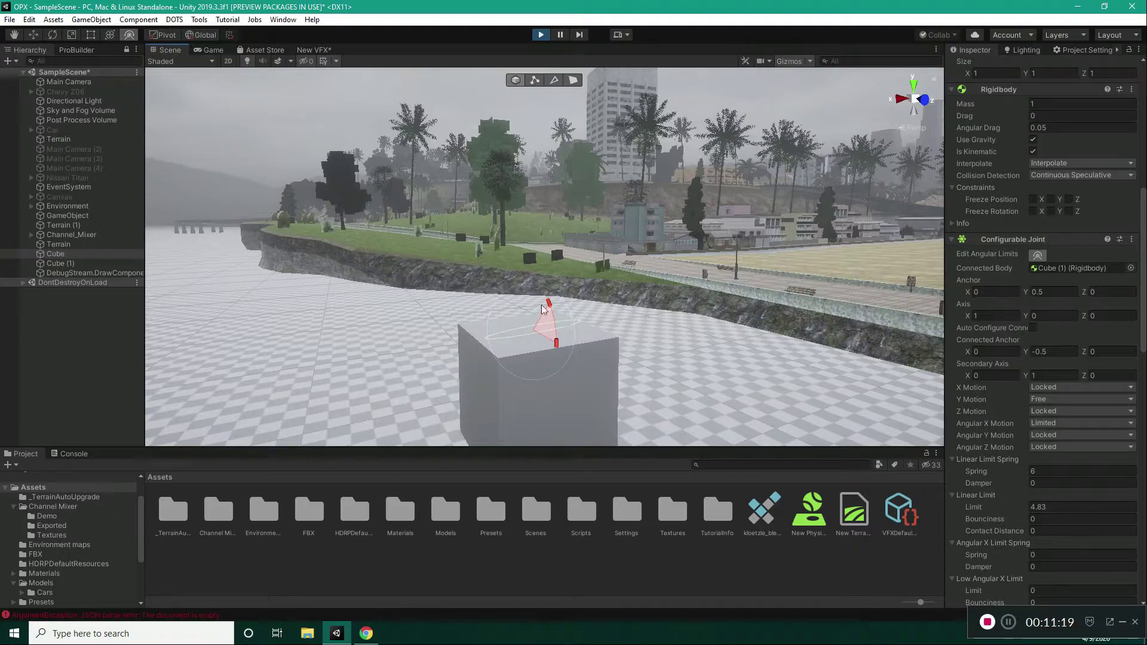
right_drag(542, 305, 546, 330)
drag(541, 263, 544, 290)
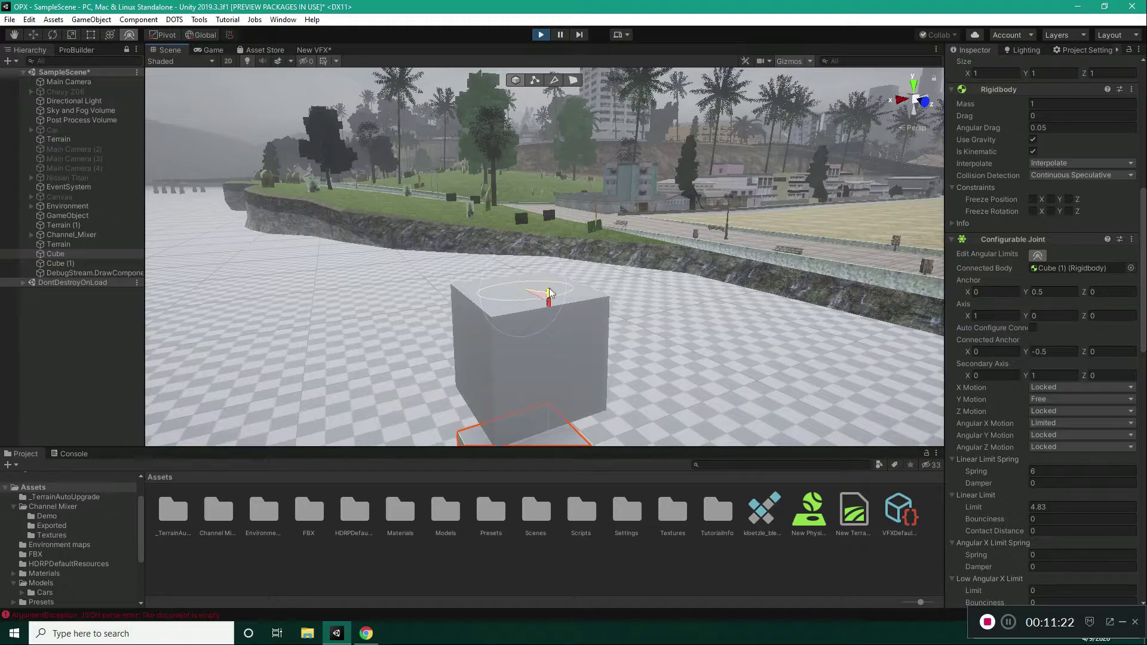
click(1037, 256)
Step: Set the joint's Low Angular X Limit to -30 and its High Angular X Limit to 30
scroll(993, 350, down, 5)
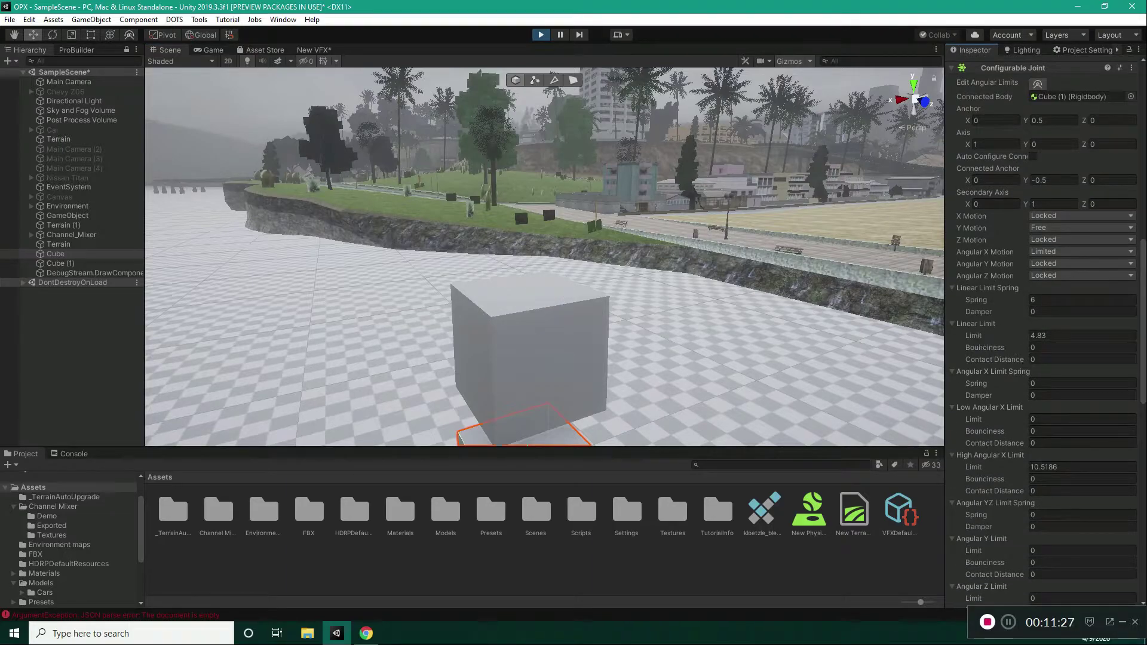
scroll(991, 346, down, 2)
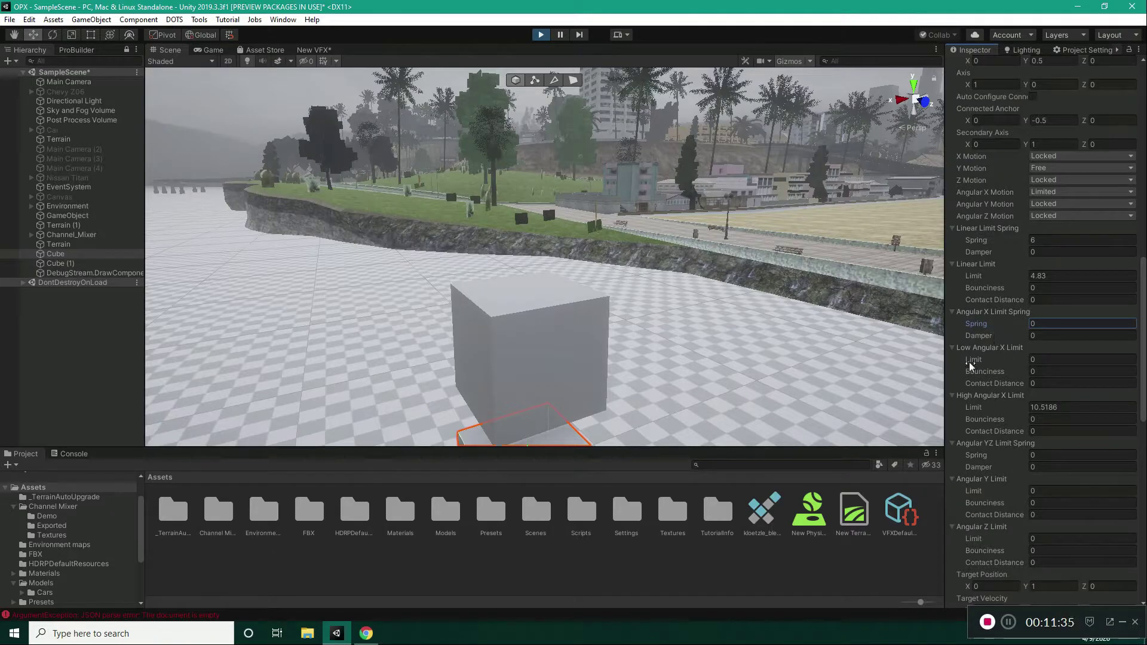
drag(969, 362, 964, 362)
click(1071, 362)
text(-3)
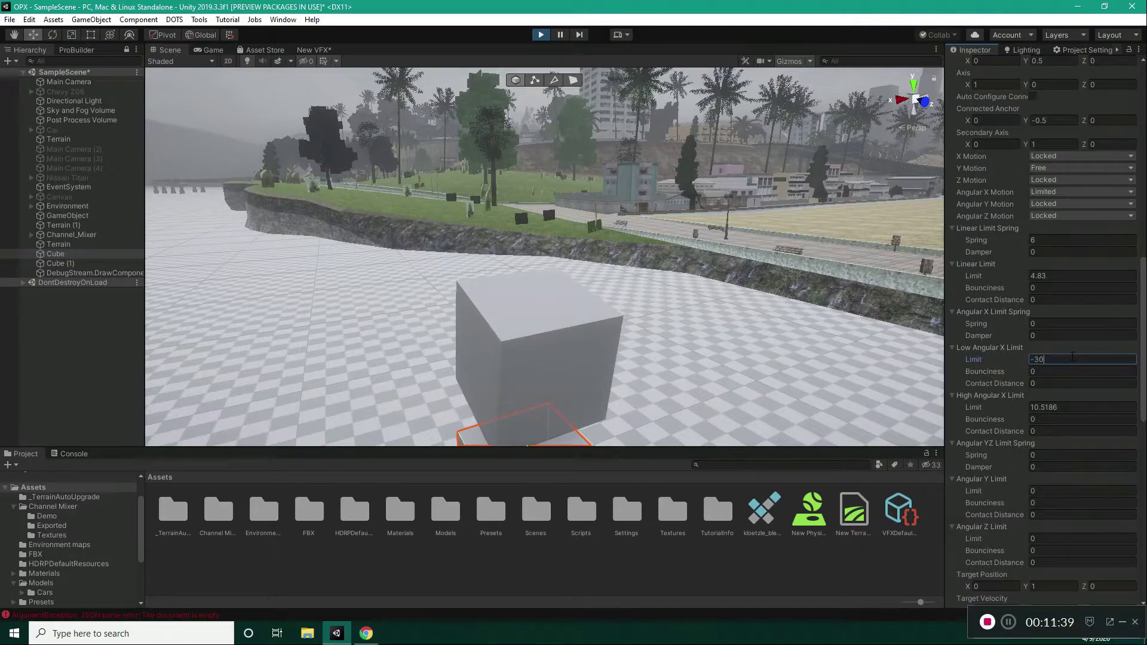
click(1075, 408)
text(30)
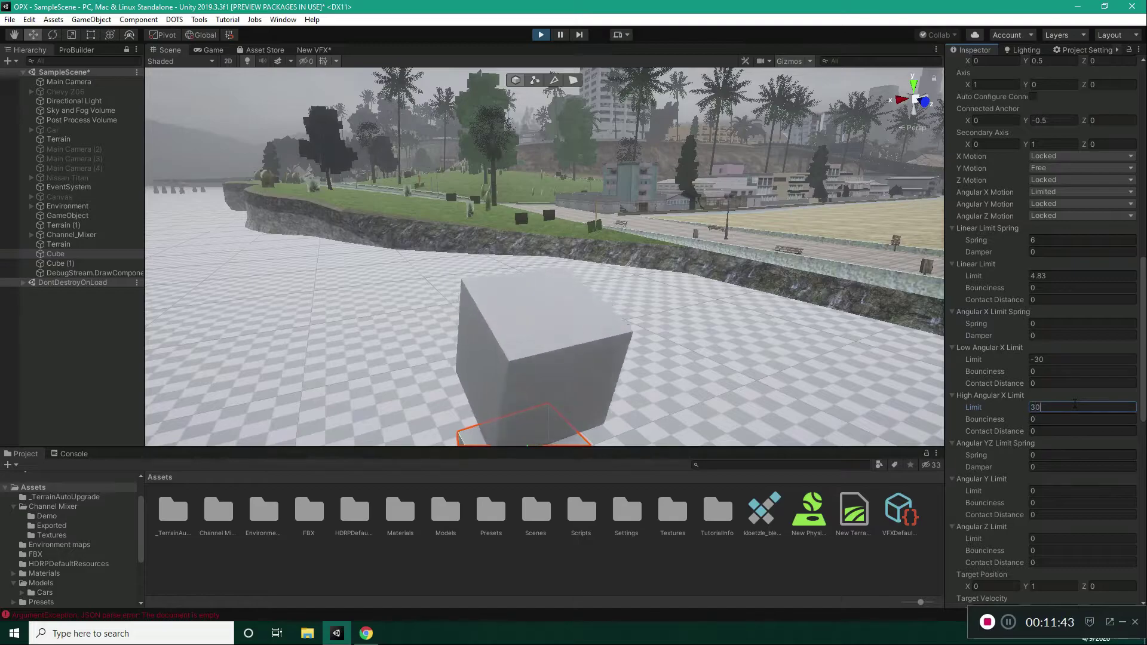
Step: View the tilted upper cube from the side and raise the Angular X Limit Spring's Spring to 38.49
right_drag(523, 257, 626, 288)
alt+drag(626, 288, 636, 216)
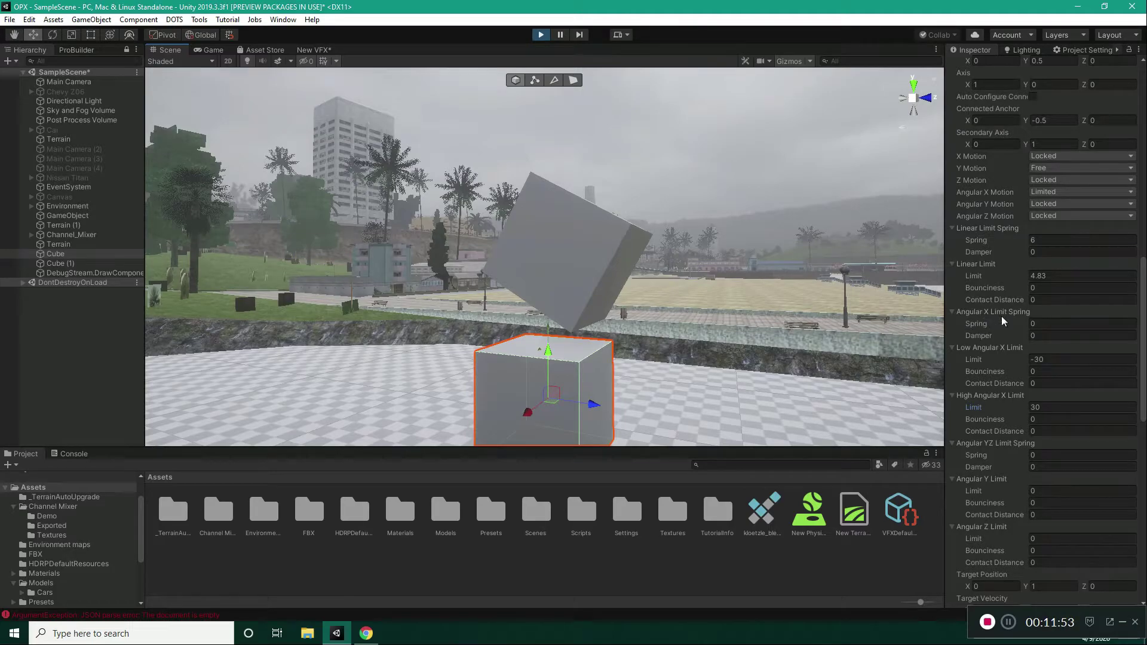
drag(980, 328, 988, 329)
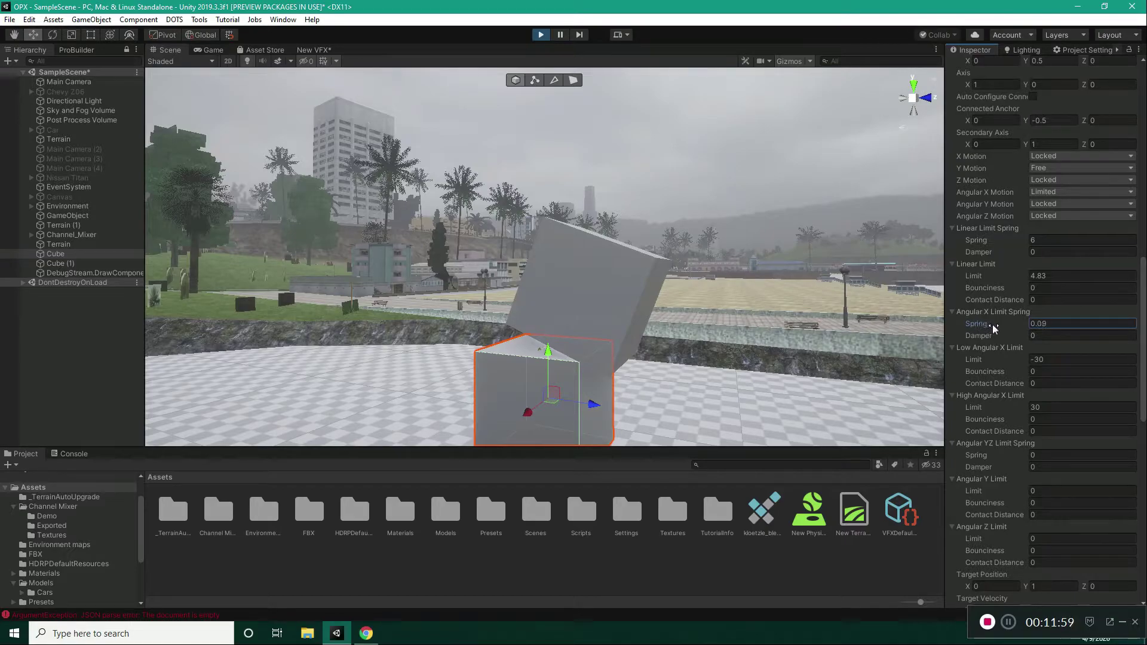
drag(1012, 325, 650, 253)
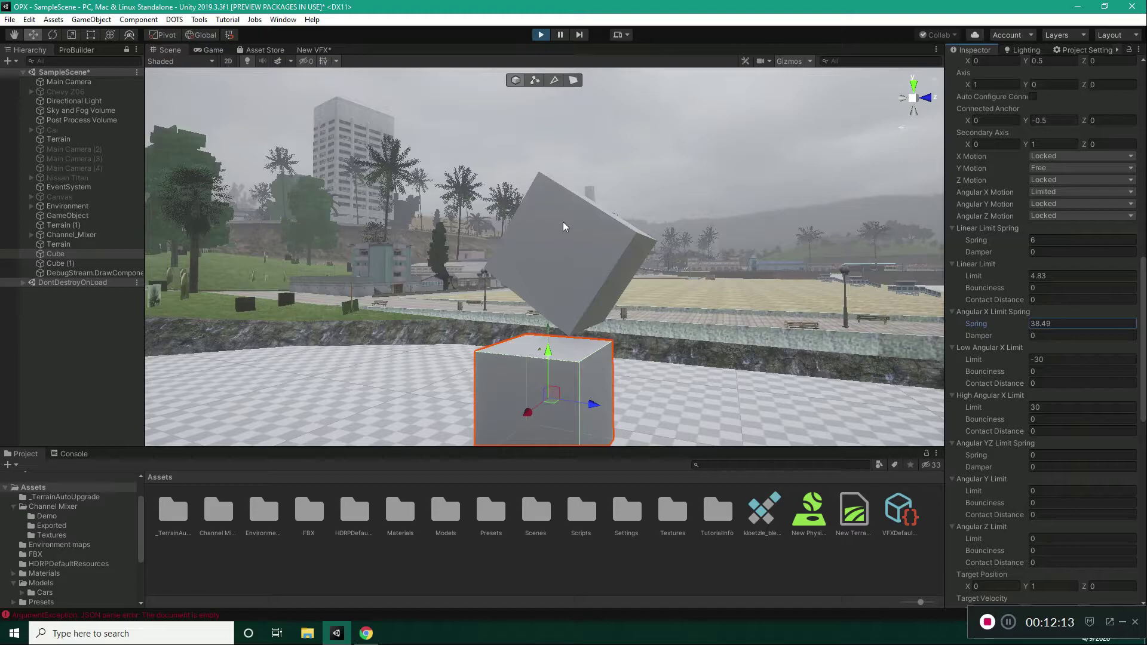
Step: Set the joint's Angular X Drive to a Position Spring of 10.22 and a Position Damper of 2.04
mouse_move(1143, 348)
mouse_down()
mouse_move(1143, 405)
mouse_move(1137, 345)
mouse_up()
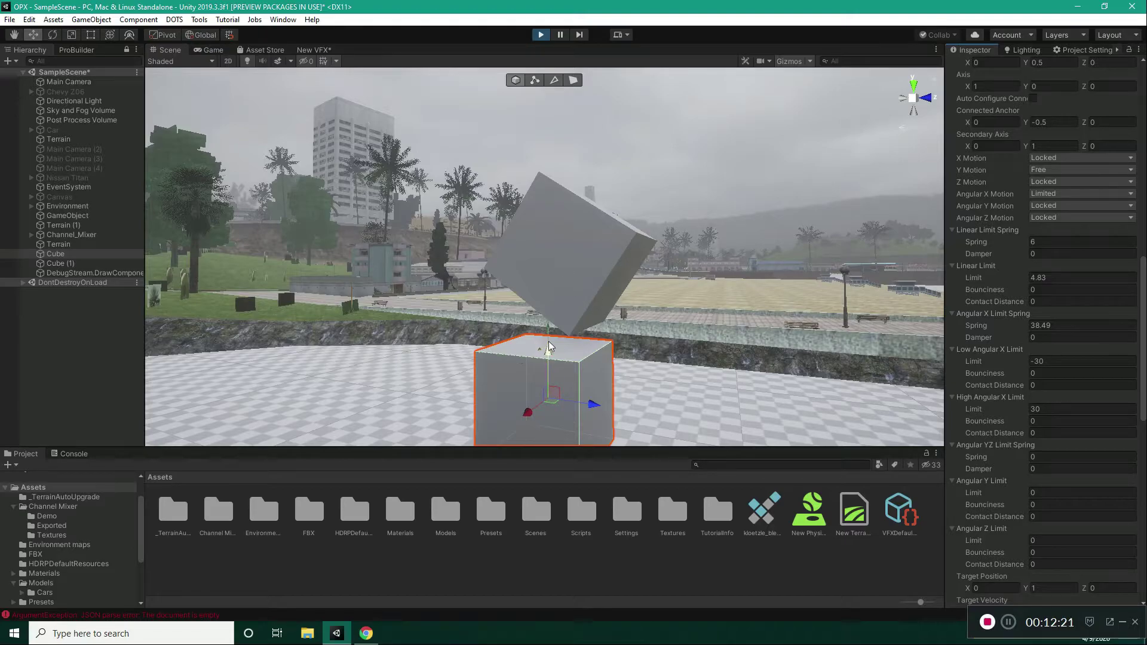
scroll(1045, 334, down, 8)
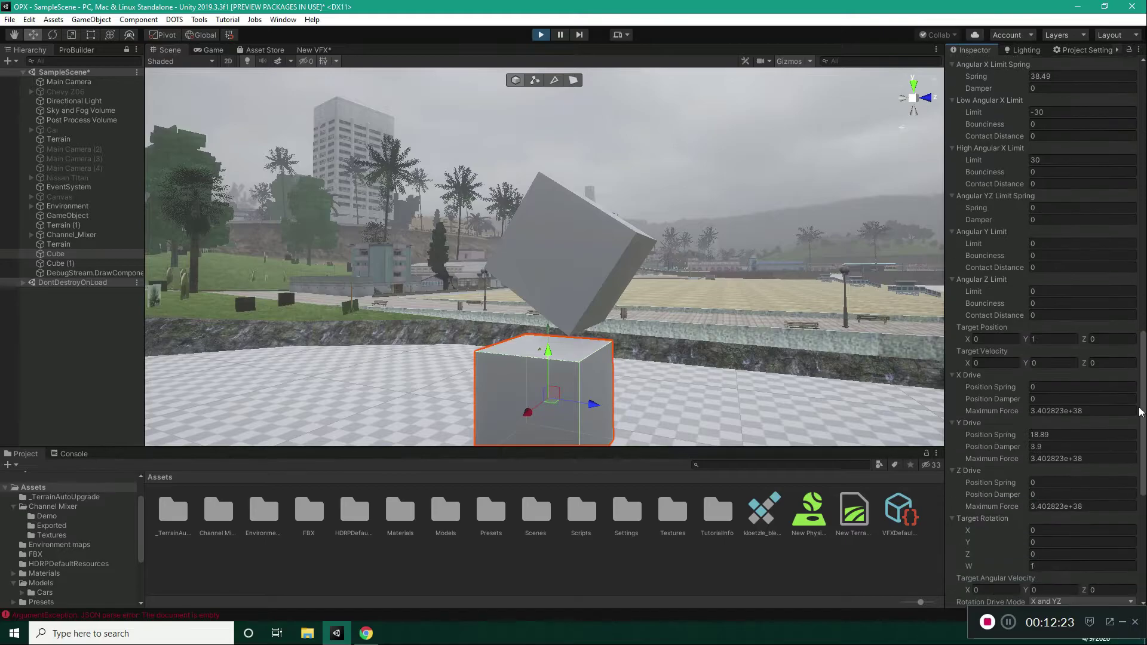
scroll(1142, 439, down, 4)
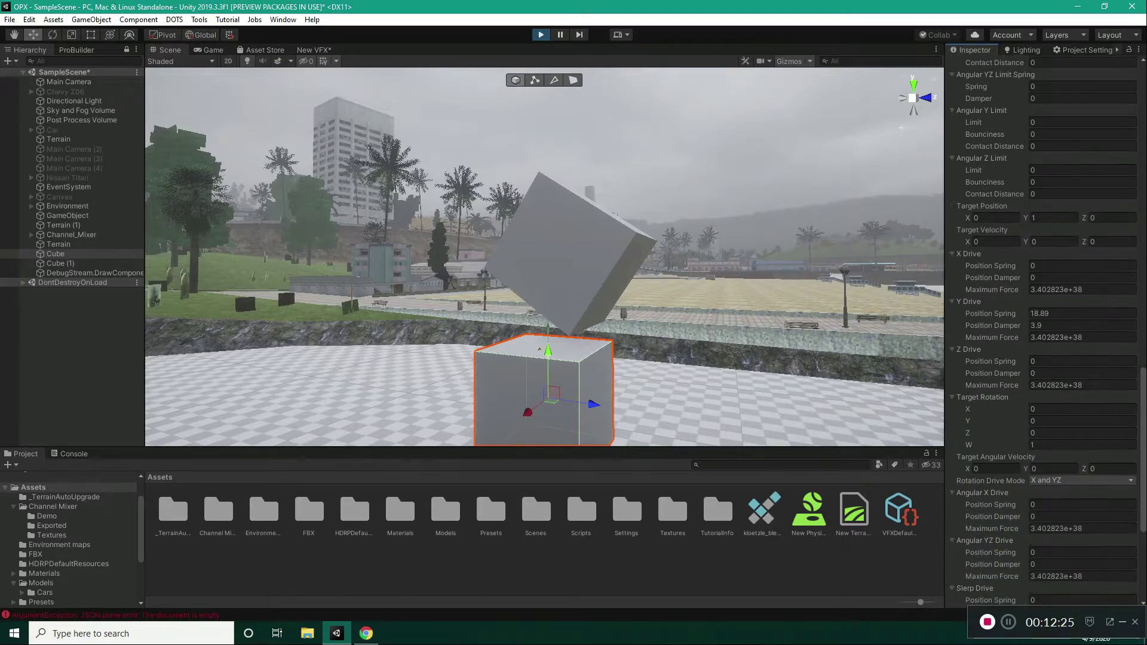
scroll(1003, 365, down, 2)
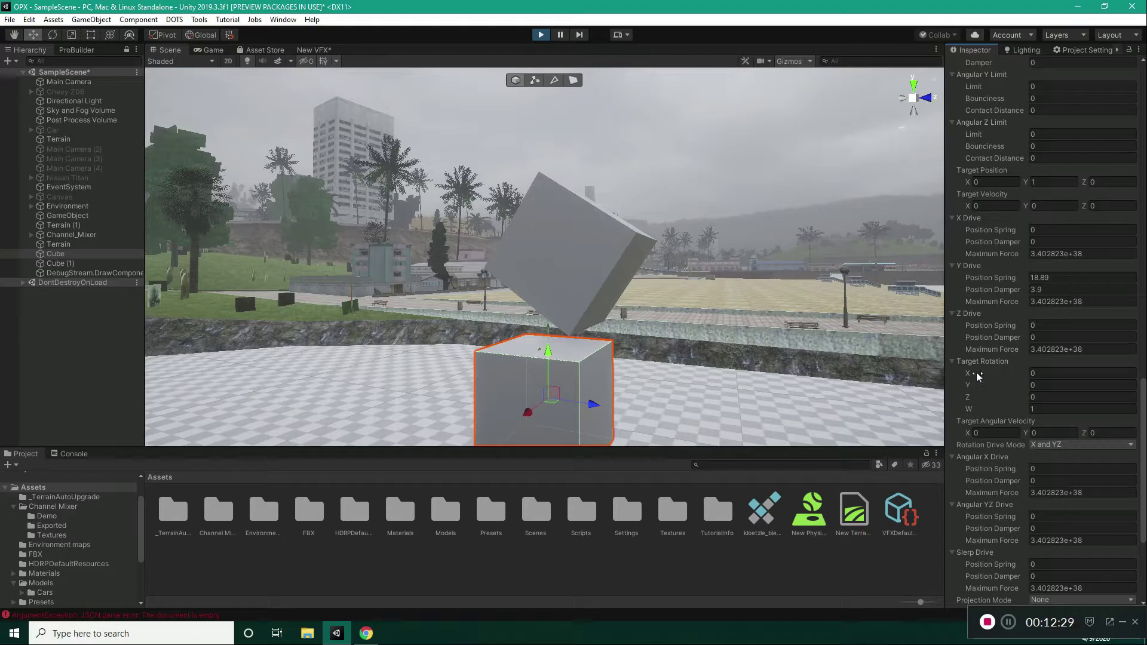
click(1001, 388)
click(971, 380)
scroll(954, 419, down, 3)
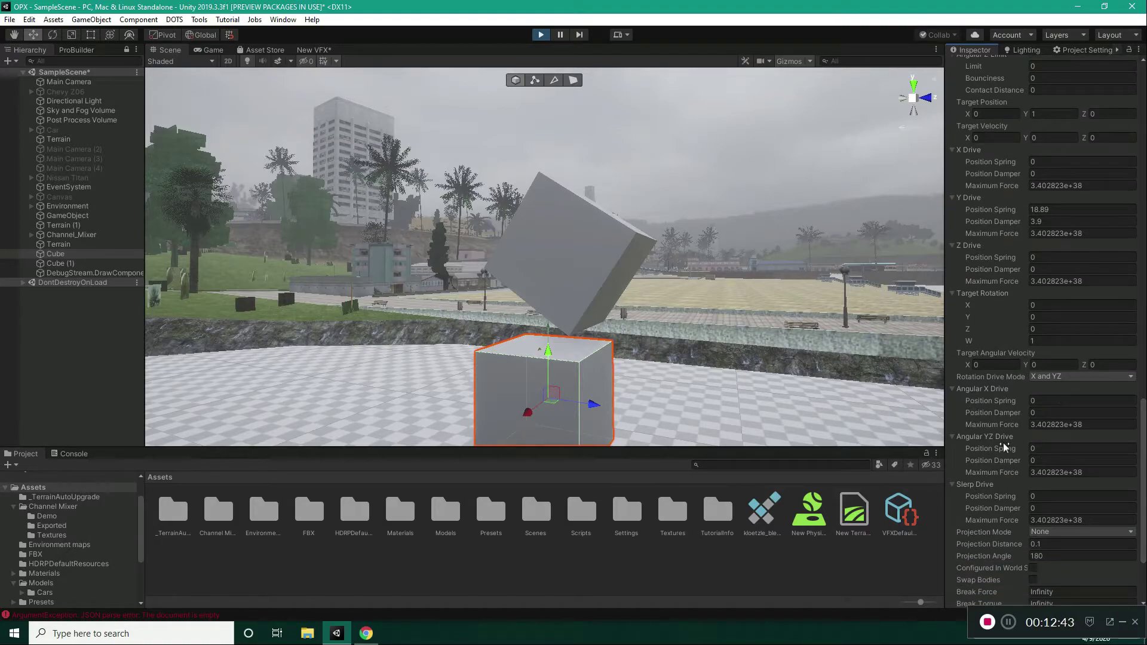
scroll(1111, 459, down, 1)
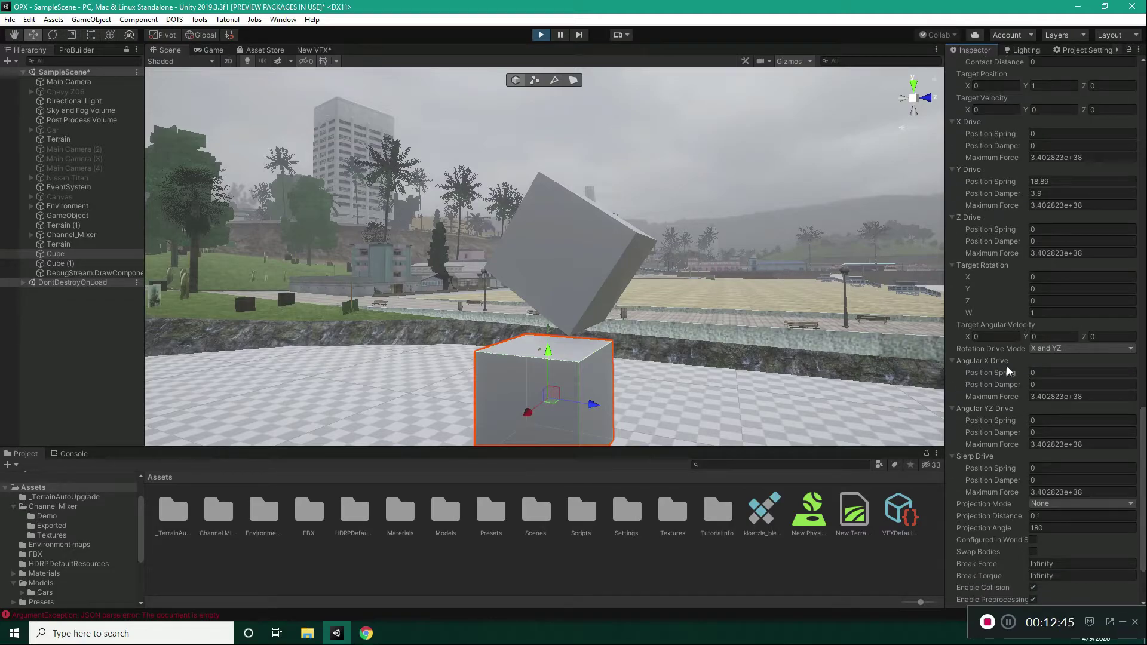
drag(990, 375, 56, 381)
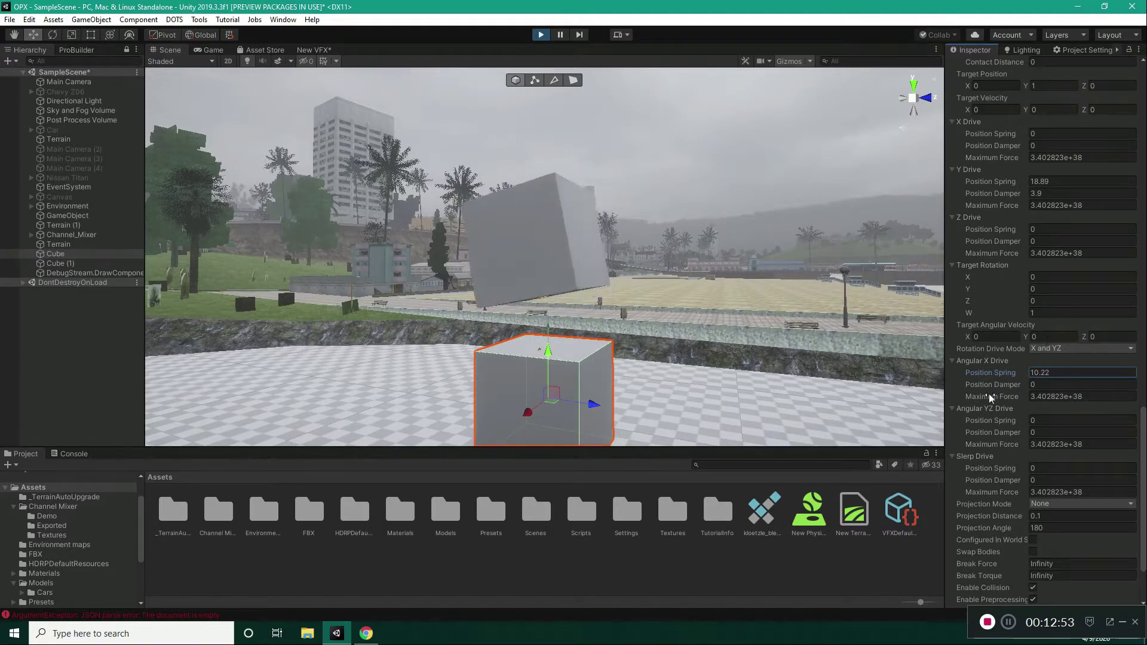
drag(1001, 387, 1047, 383)
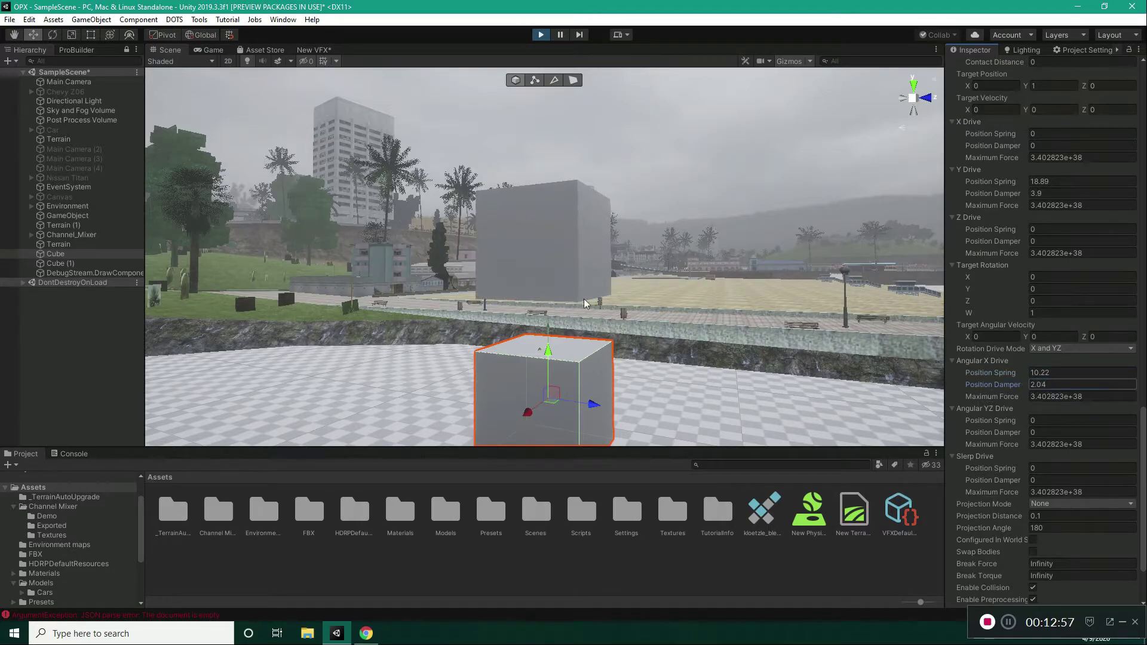
Step: Tilt the selected lower cube with the Rotate tool and view how the upper cube follows
right_drag(701, 312, 703, 317)
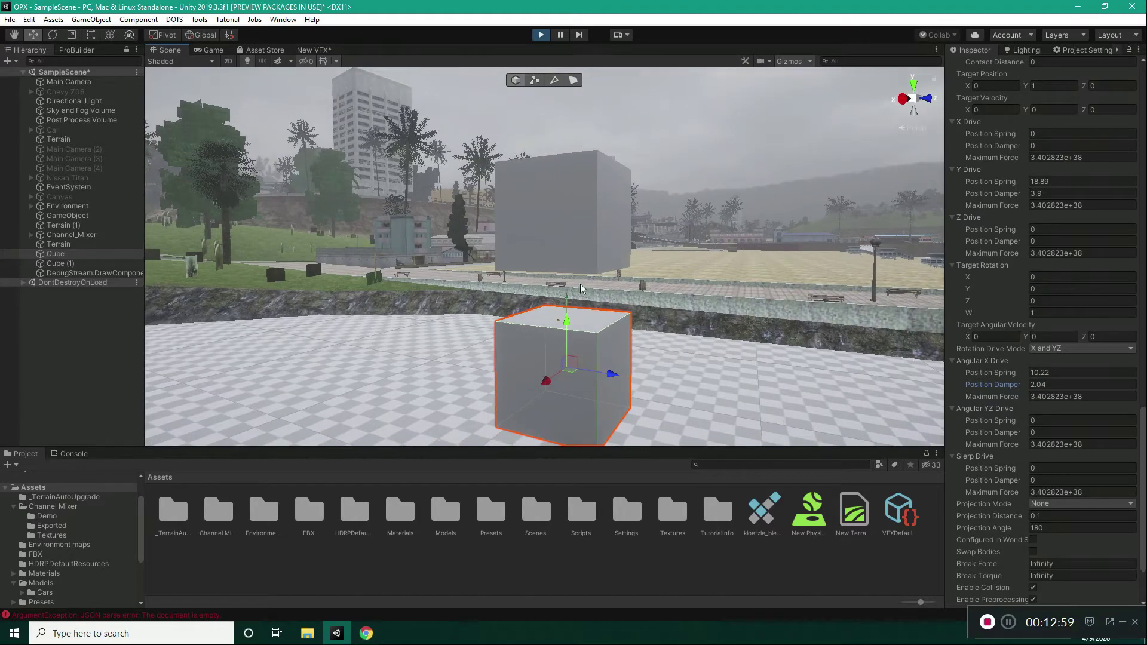
right_drag(581, 283, 603, 396)
key(e)
drag(589, 325, 544, 302)
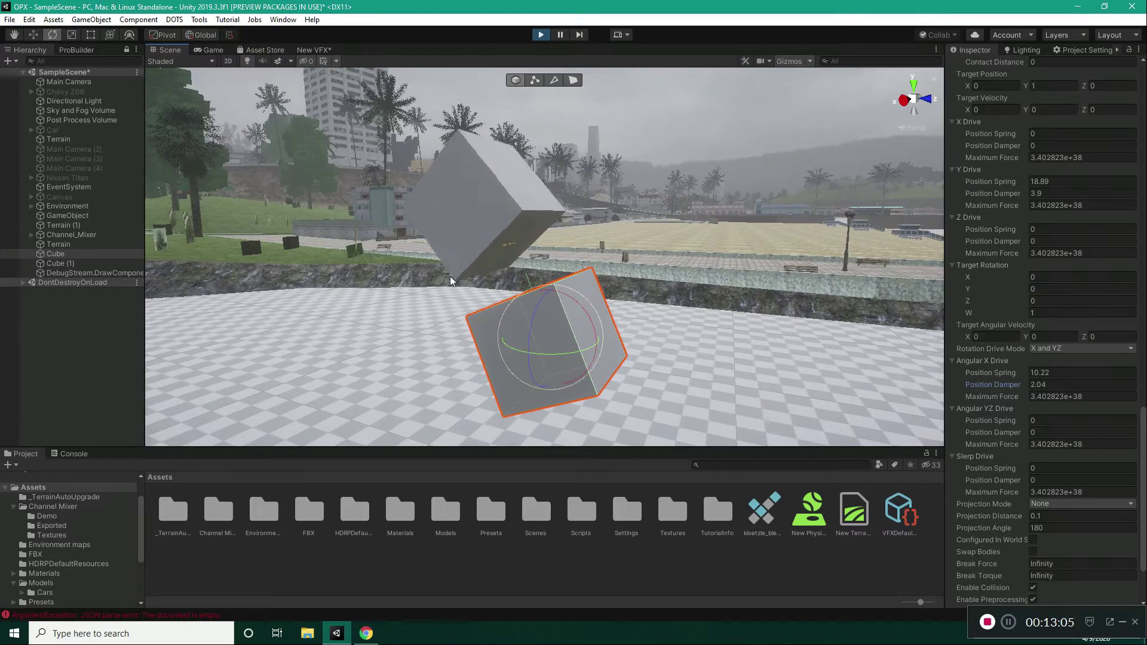
key(a)
right_drag(449, 277, 418, 277)
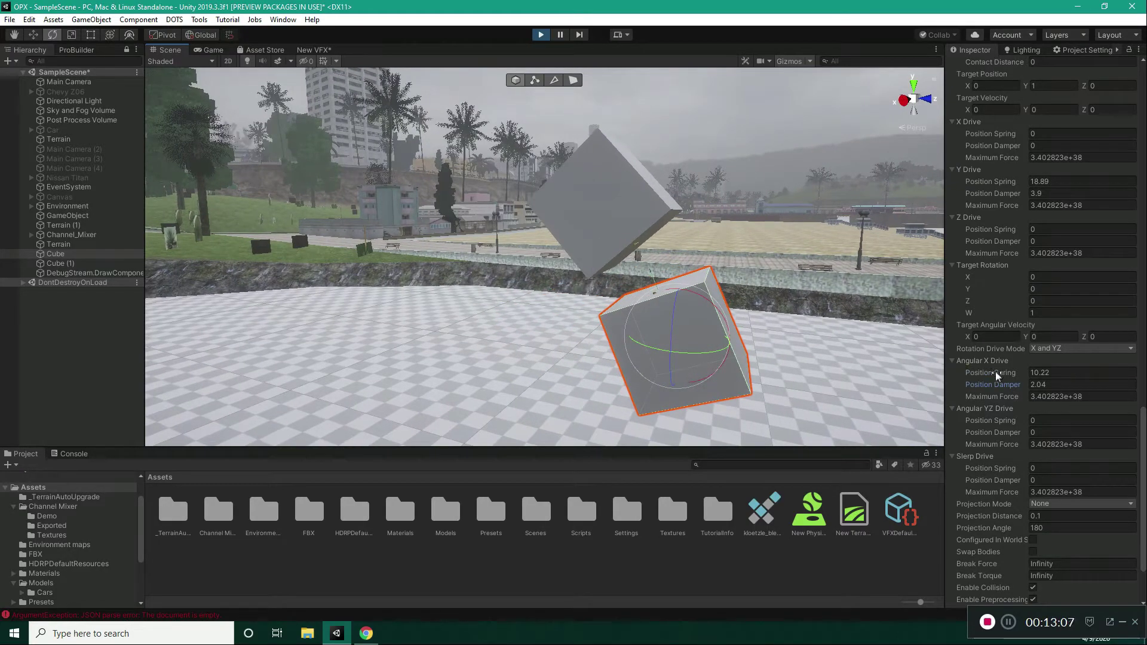
Step: Set the Angular X Drive's Position Spring to 39.96 and rotate the lower cube back and forth to test it
drag(996, 372, 737, 309)
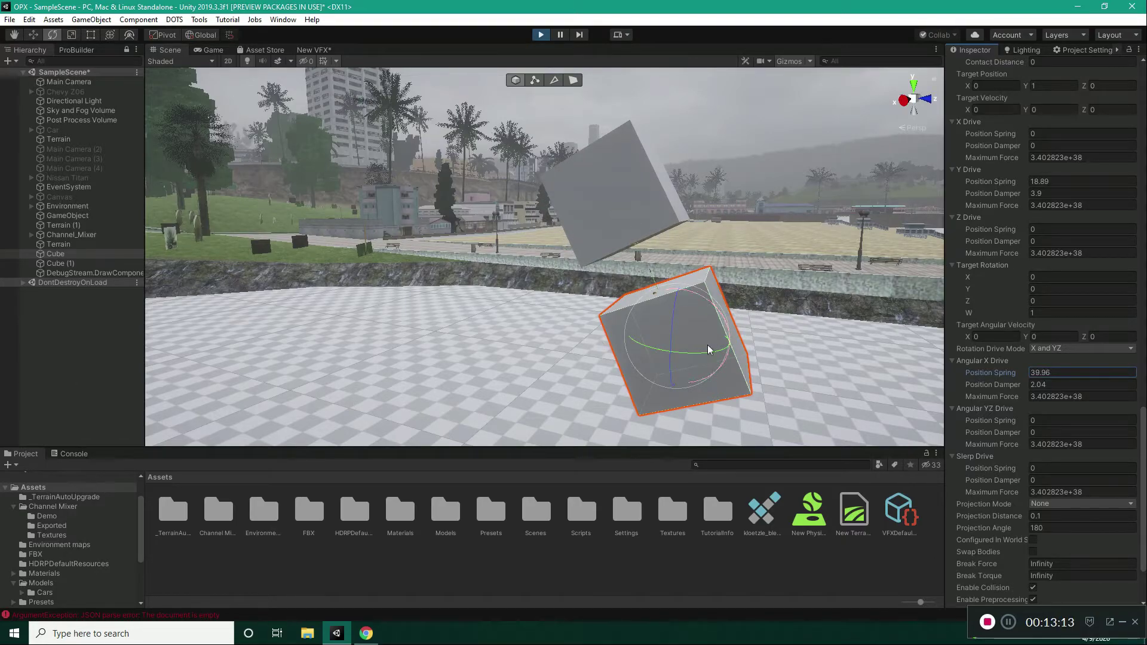
drag(716, 311, 647, 325)
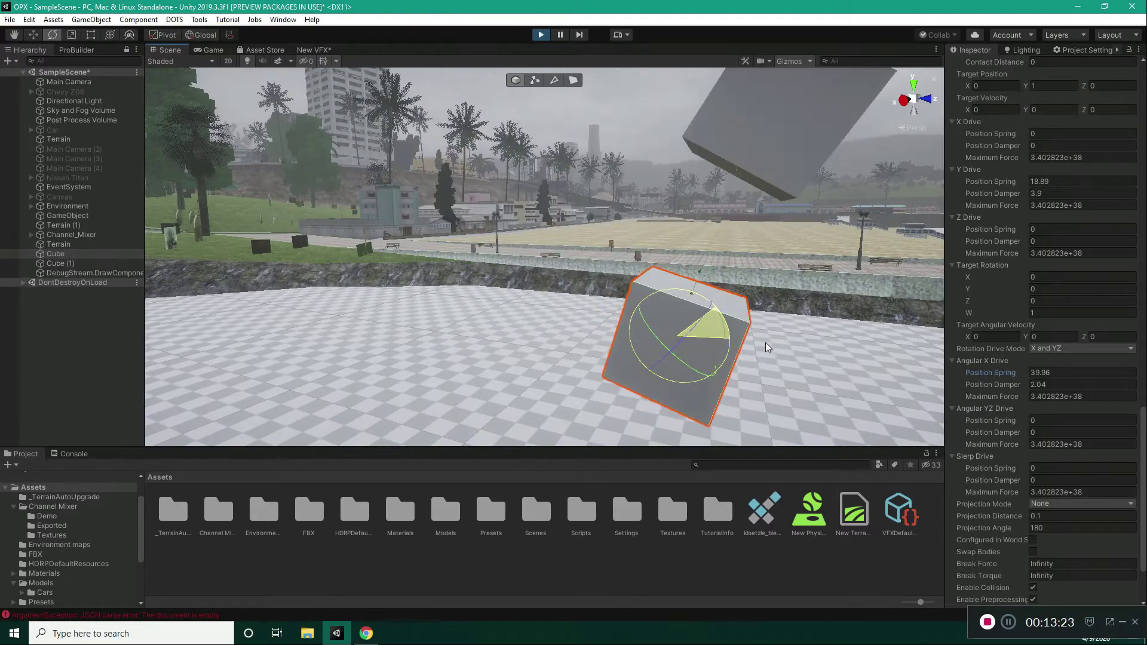
mouse_move(767, 347)
mouse_down()
mouse_move(643, 322)
mouse_move(760, 342)
mouse_move(674, 337)
mouse_move(716, 316)
mouse_move(681, 332)
mouse_move(763, 344)
mouse_up()
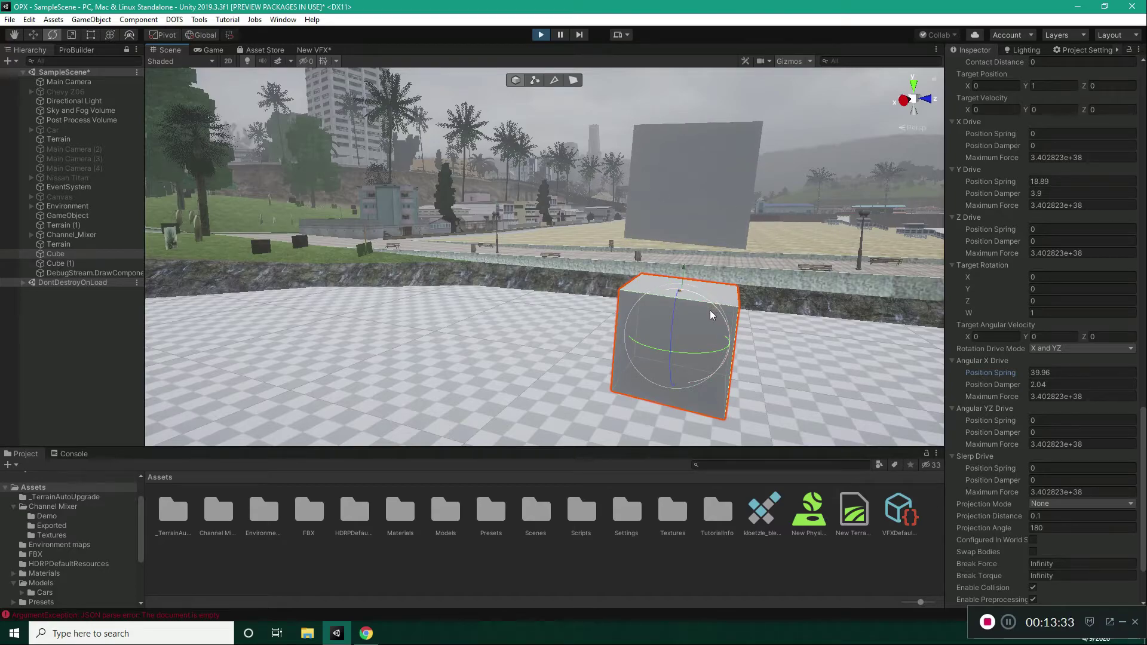
drag(711, 314, 682, 305)
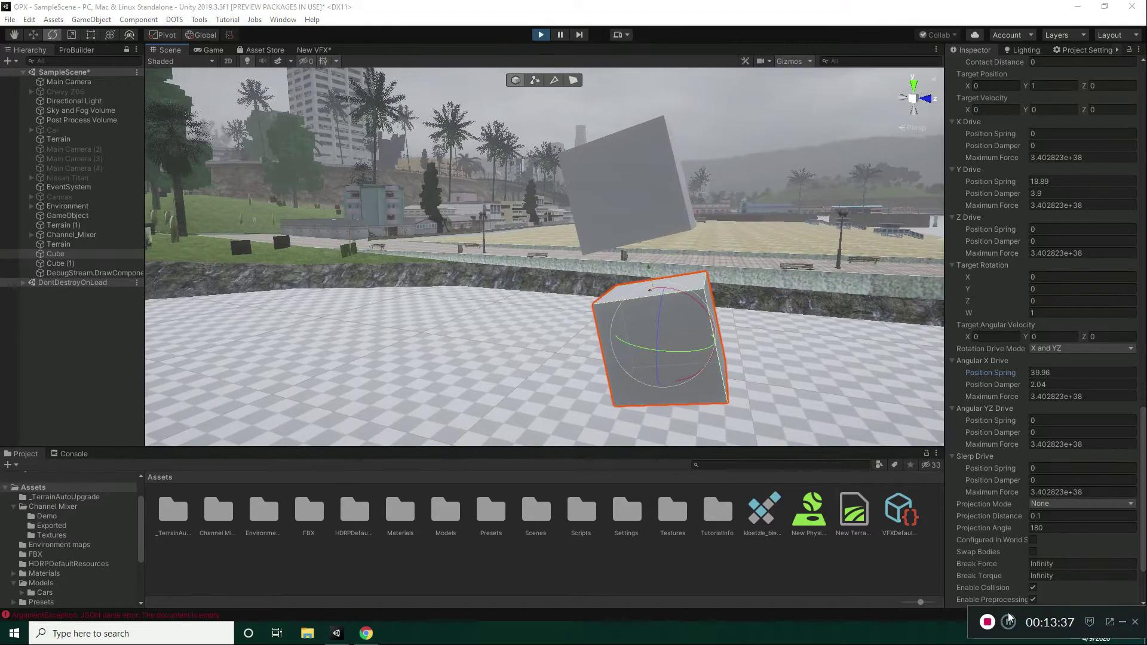
Step: Set the Configurable Joint's Connected Anchor Y to -1.61
right_drag(696, 293, 508, 243)
key(s)
scroll(1015, 326, up, 10)
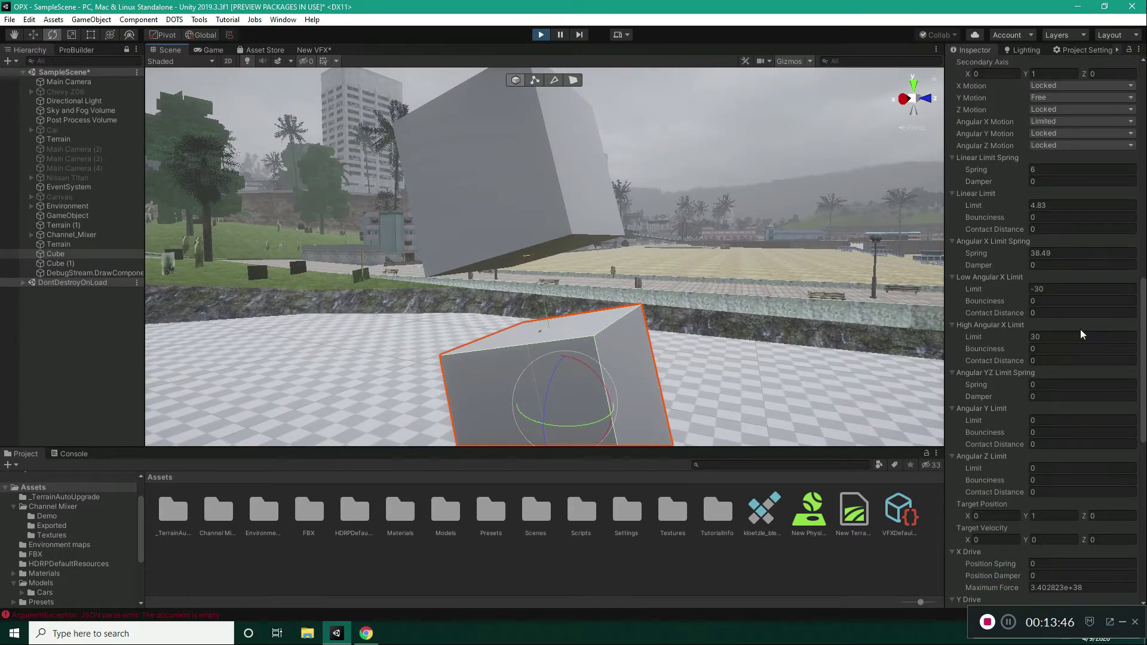
scroll(1081, 332, up, 5)
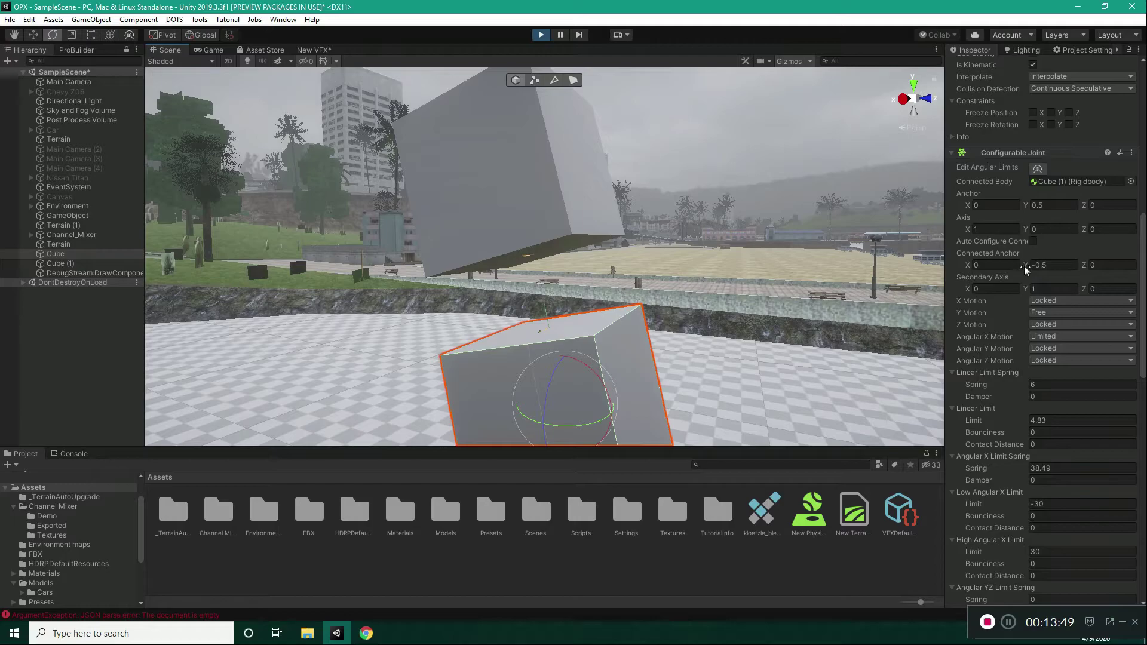
drag(1029, 268, 1020, 270)
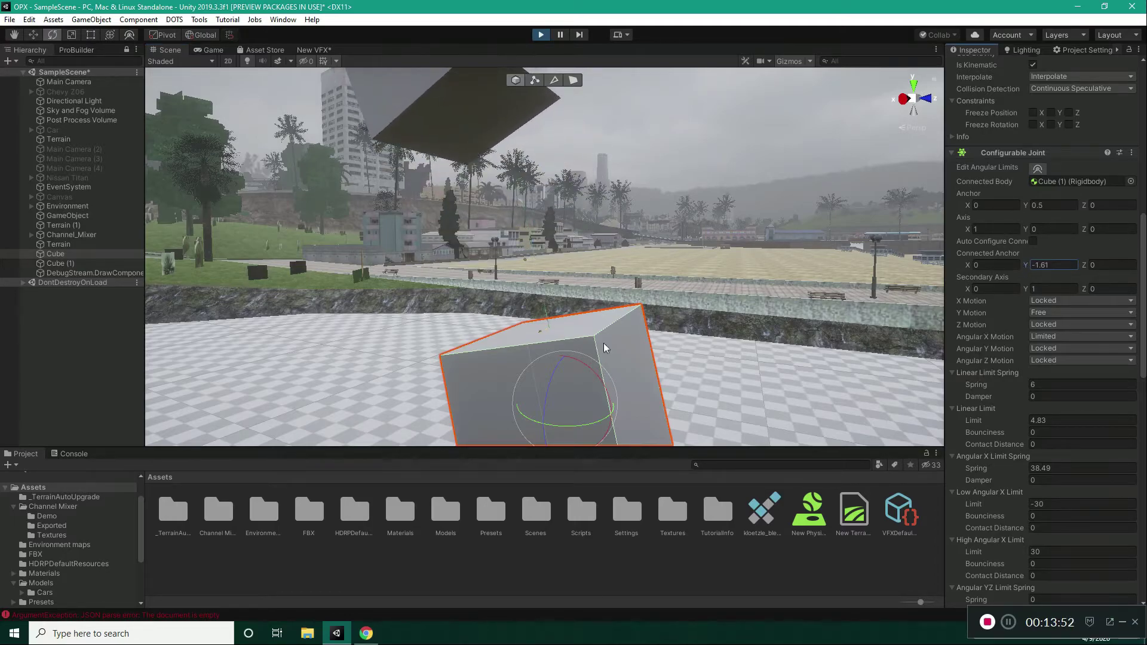
Step: Rotate the lower cube one way and back to test the joint with its offset connected anchor
key(s)
right_drag(593, 350, 613, 338)
key(a)
key(e)
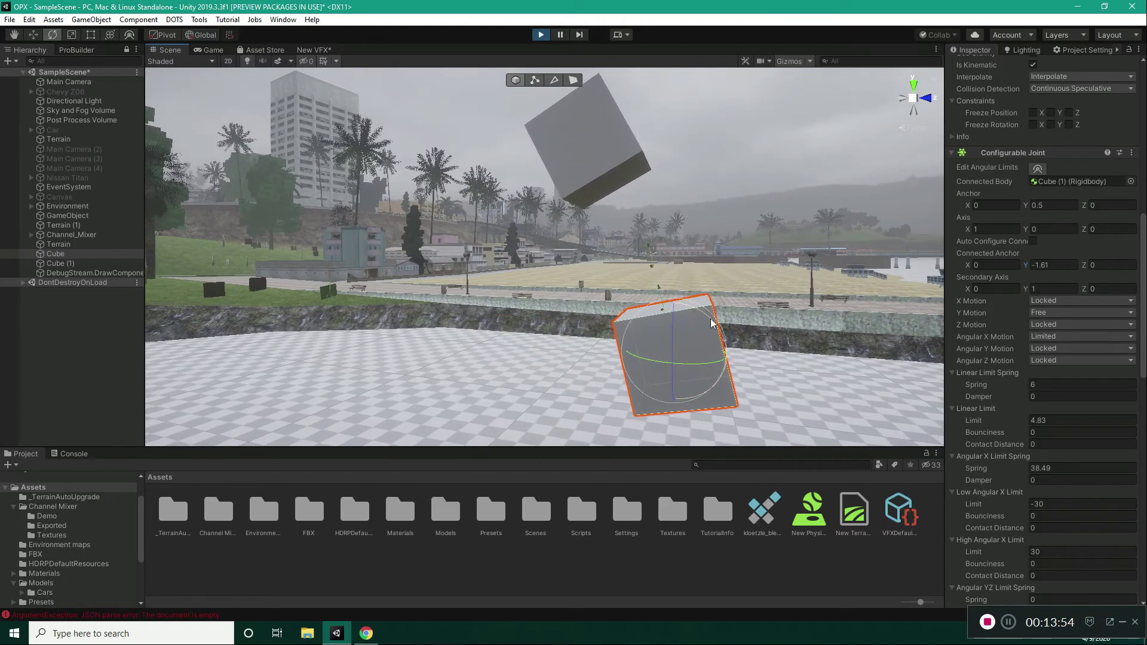
drag(702, 326, 740, 334)
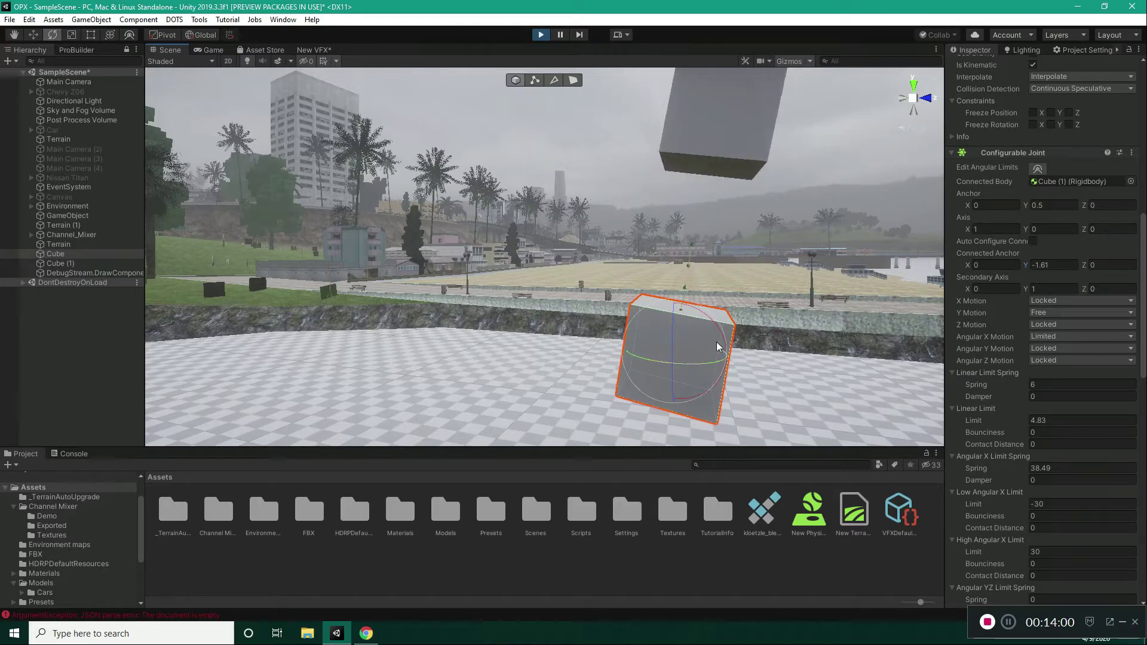
drag(718, 327, 685, 333)
Step: Set the Configurable Joint's Mass Scale to 0.39
scroll(1144, 312, down, 2)
drag(1145, 309, 1144, 527)
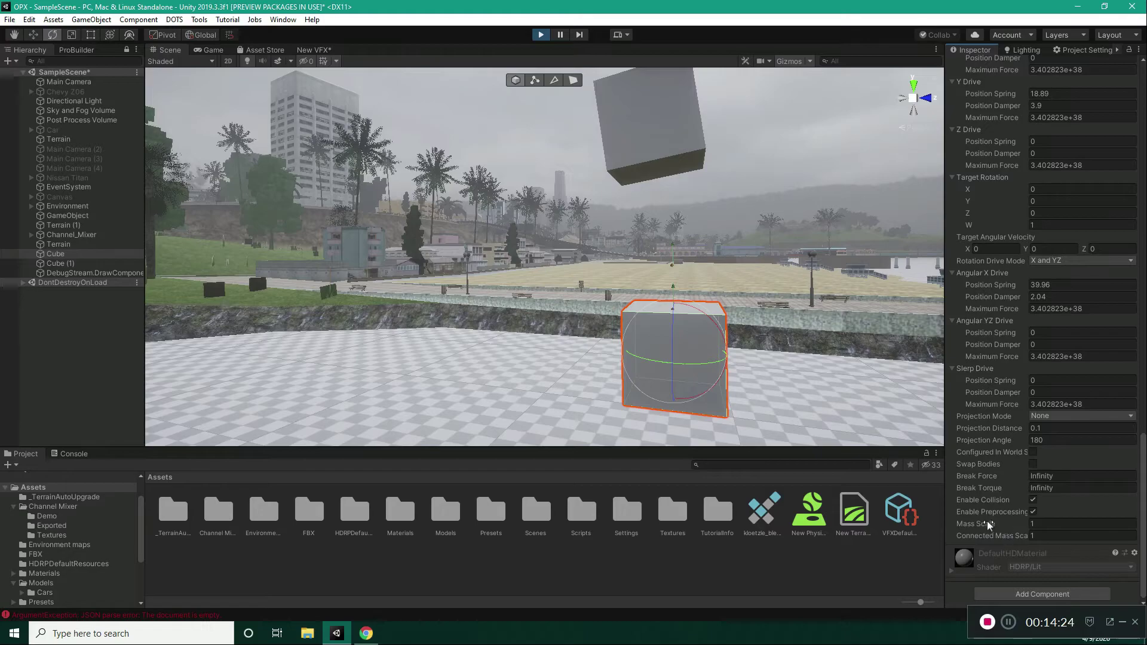
drag(998, 526, 989, 529)
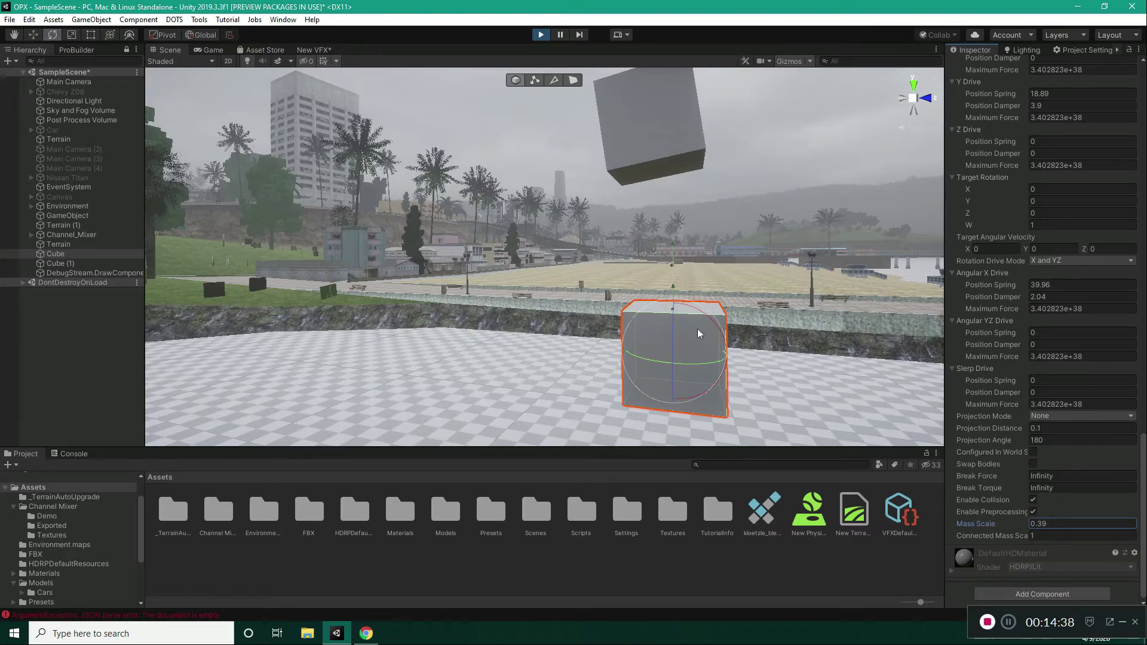
Step: Switch to Calculator, compute 1 ÷ 0.39 and close it
click(159, 626)
text(cal)
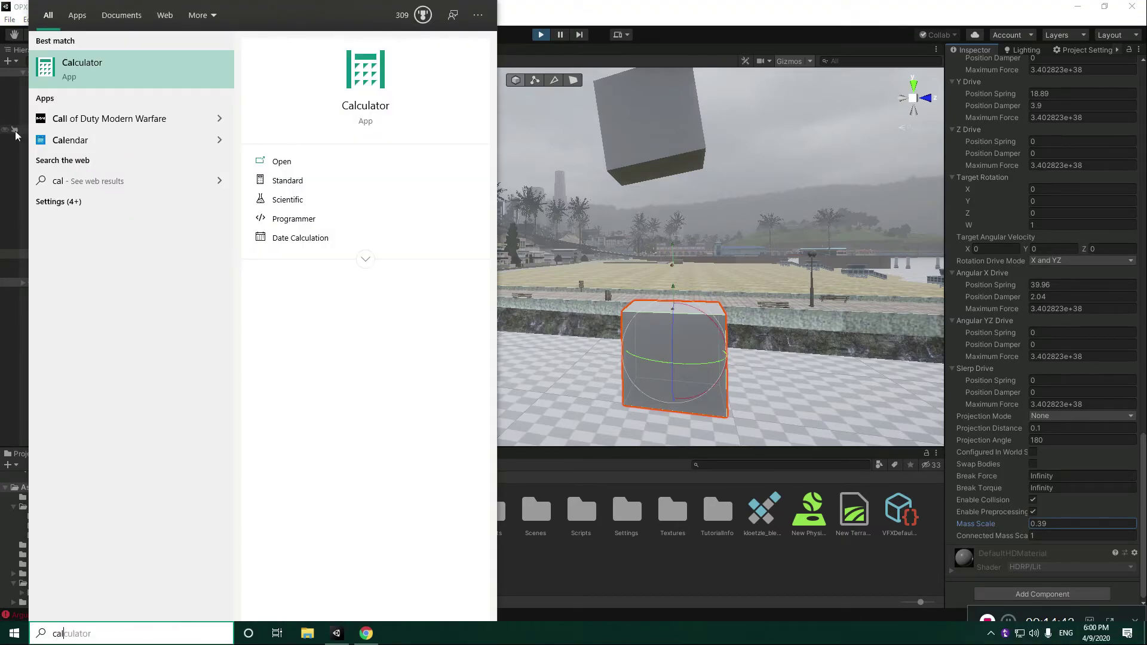
key(Return)
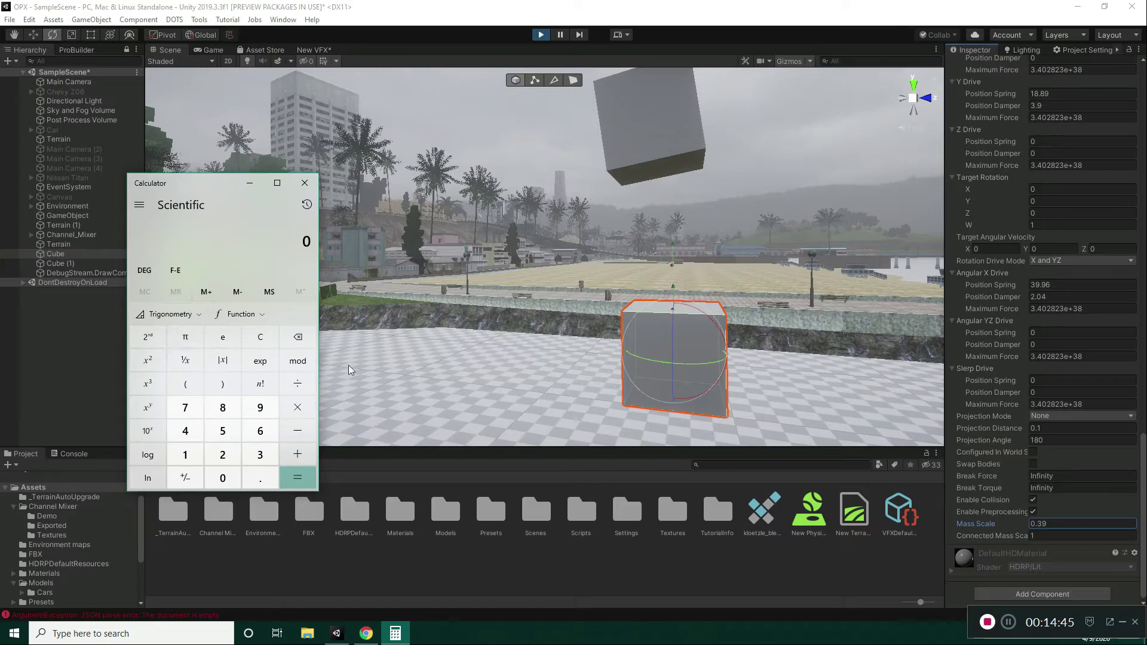
text(1 ÷ 0.39)
key(Return)
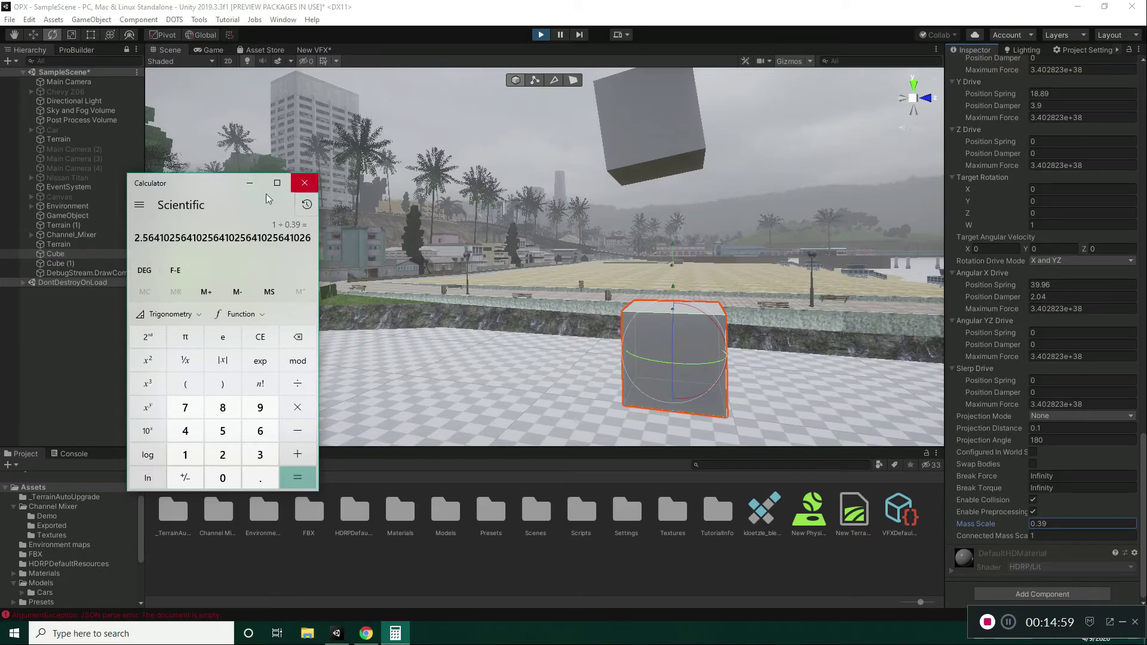
click(304, 183)
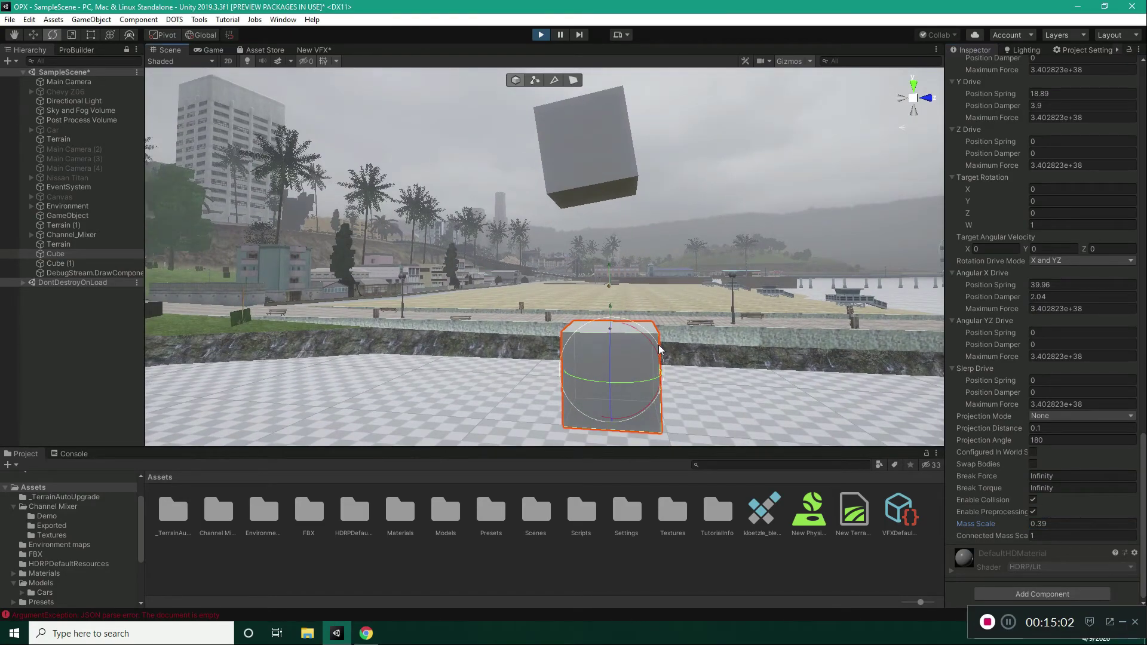
Step: Set the joint's Mass Scale to 1 and view both cubes from farther away
click(1069, 524)
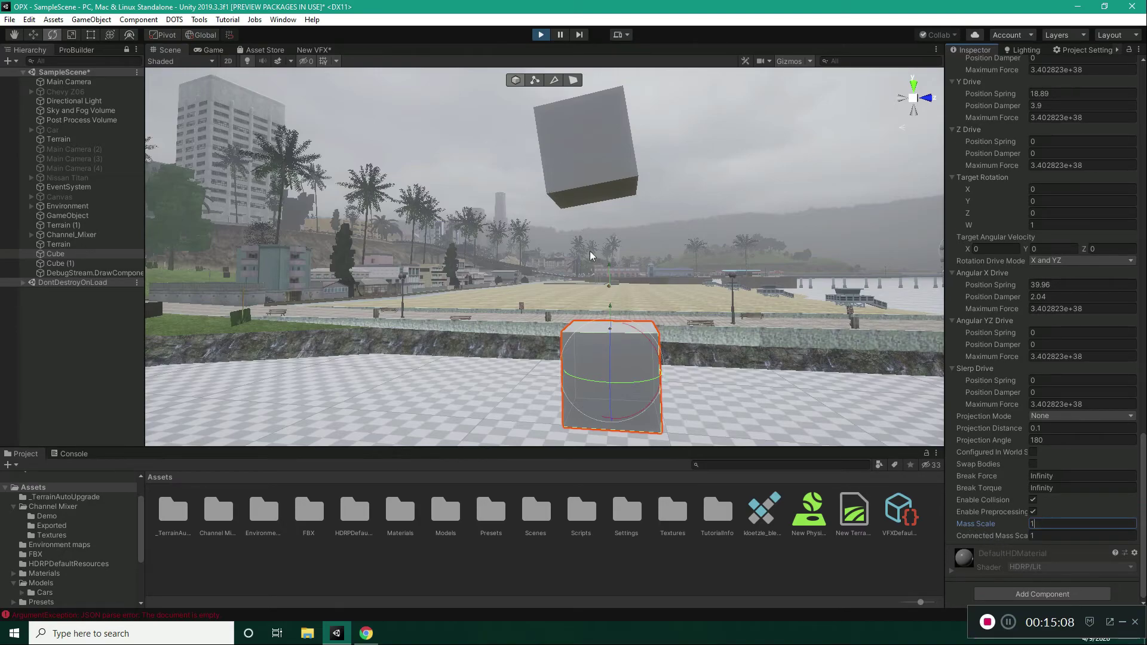
right_drag(589, 251, 578, 258)
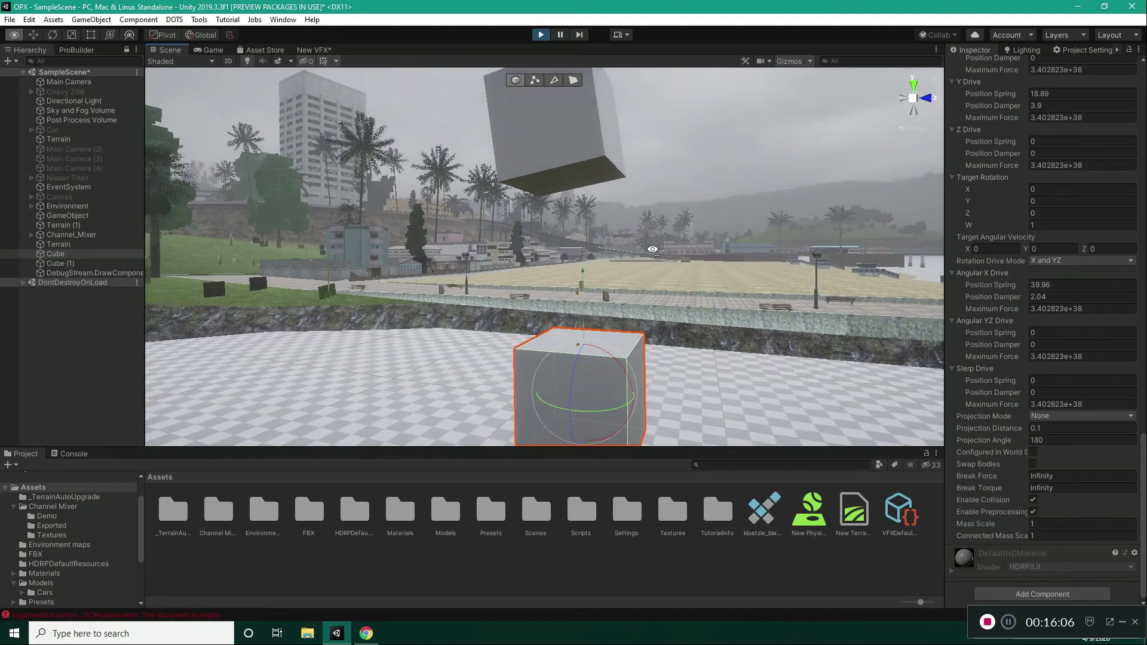
right_drag(653, 250, 632, 306)
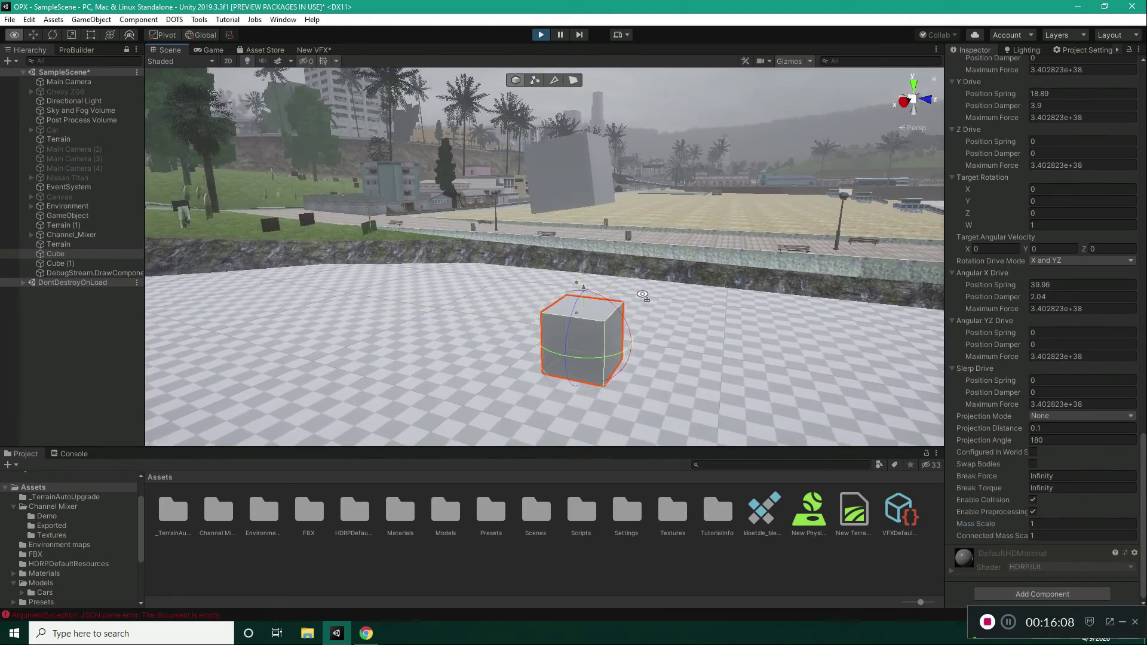
Step: Switch to Chrome to view the Unity Manual's Configurable Joint properties, then return to Unity and view the two cubes
click(366, 633)
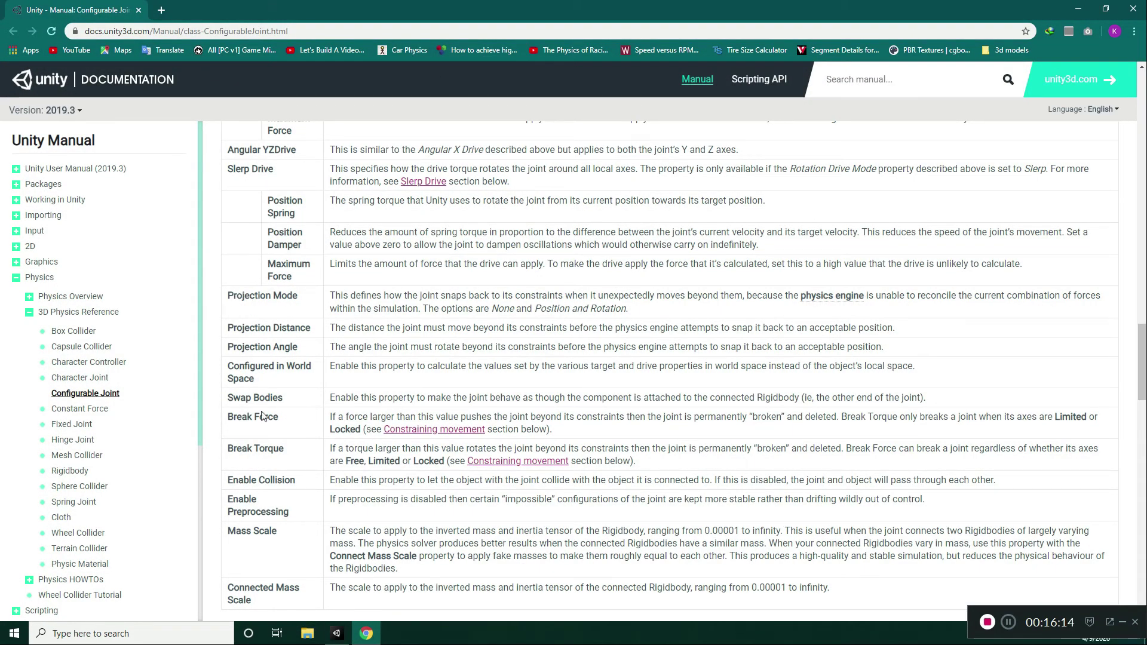
click(1078, 9)
right_drag(633, 200, 660, 211)
key(d)
key(w)
right_drag(587, 280, 636, 239)
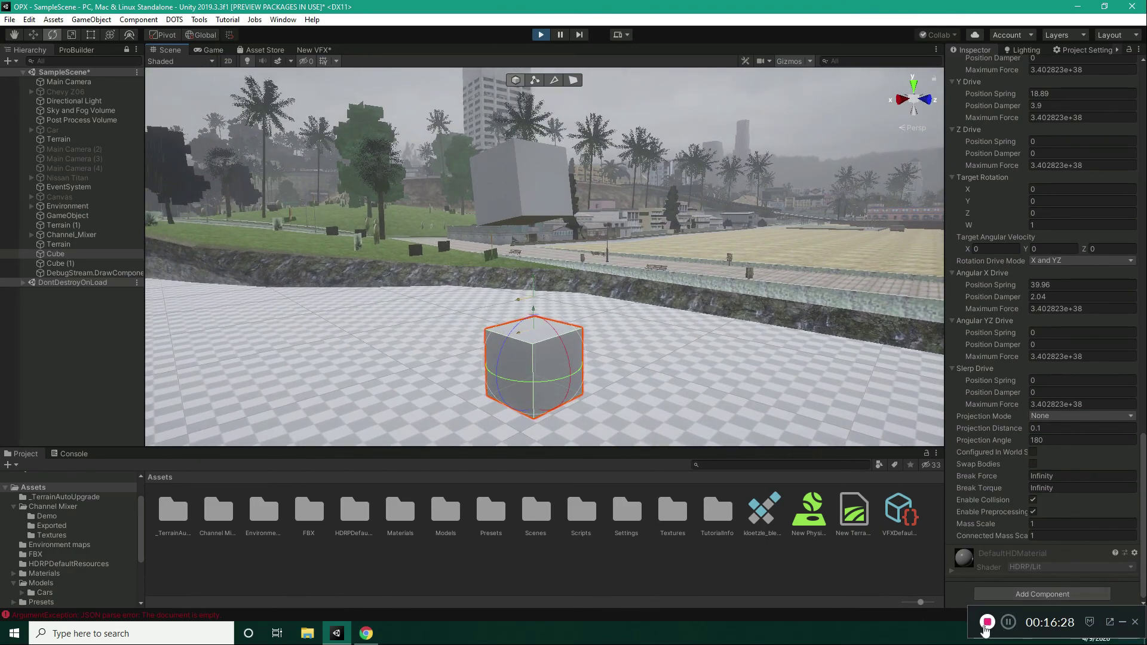